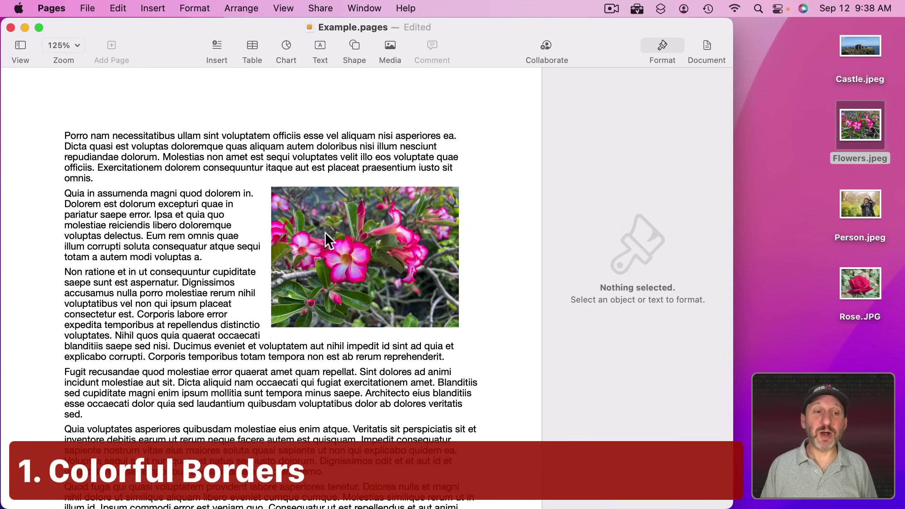
Give the flower photo a plain 3 pt line border.
left_click(325, 232)
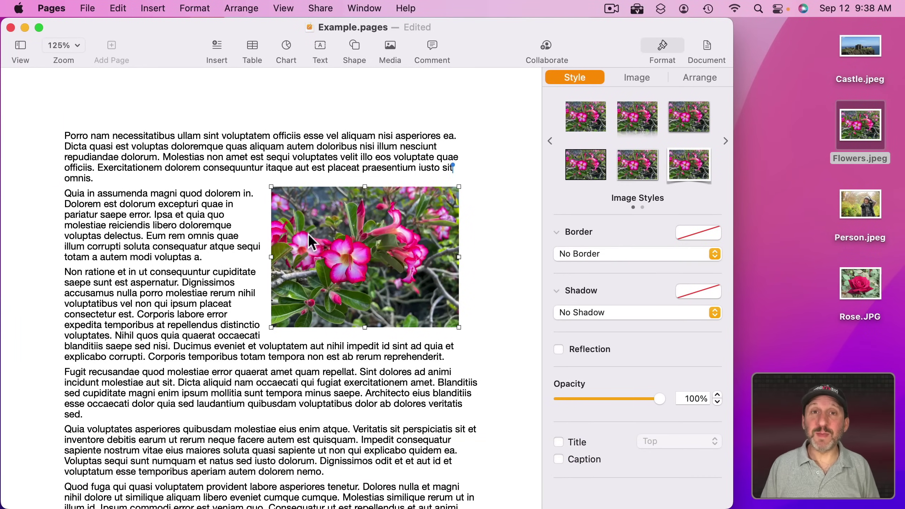
left_click(562, 259)
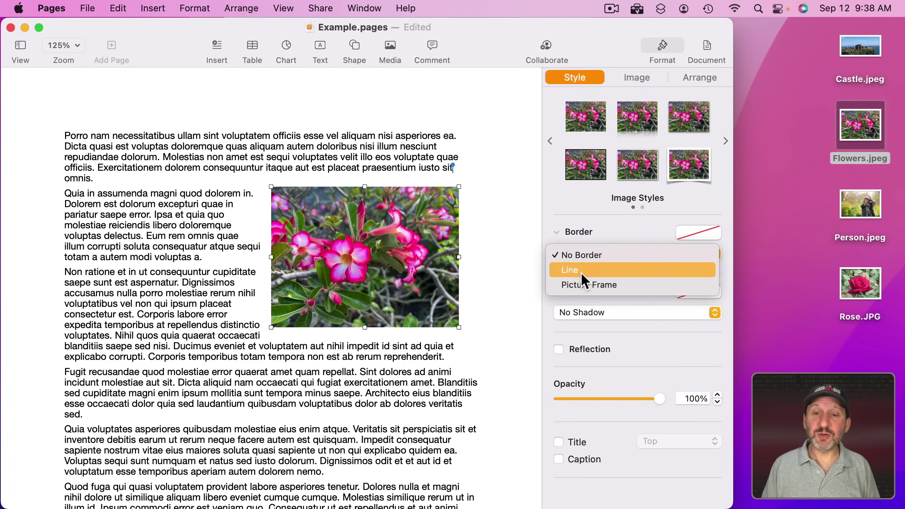
left_click(581, 272)
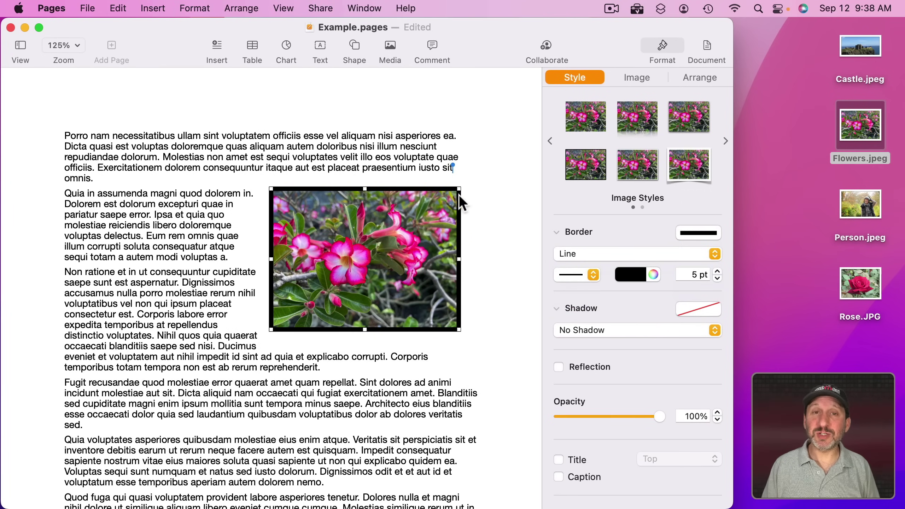
left_click(717, 278)
left_click(716, 279)
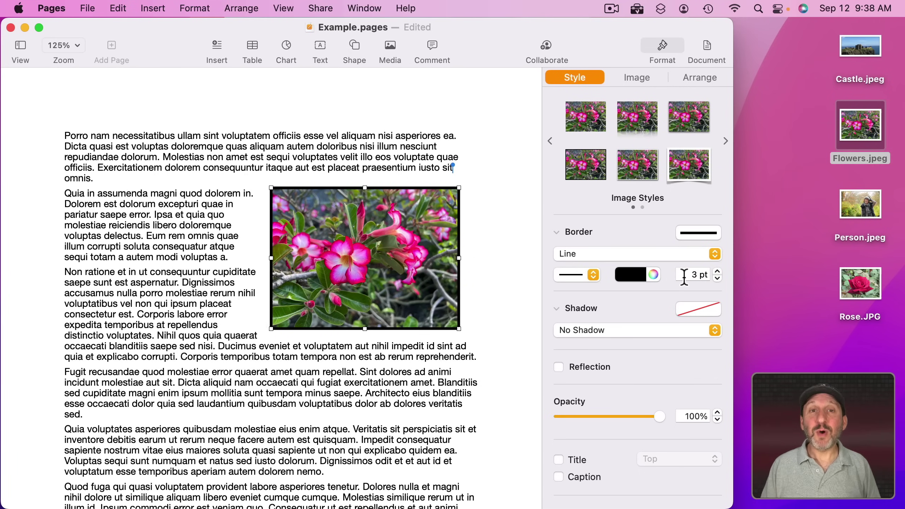
Switch the border to a picture frame, settling on the rough black brush-edged style.
left_click(585, 252)
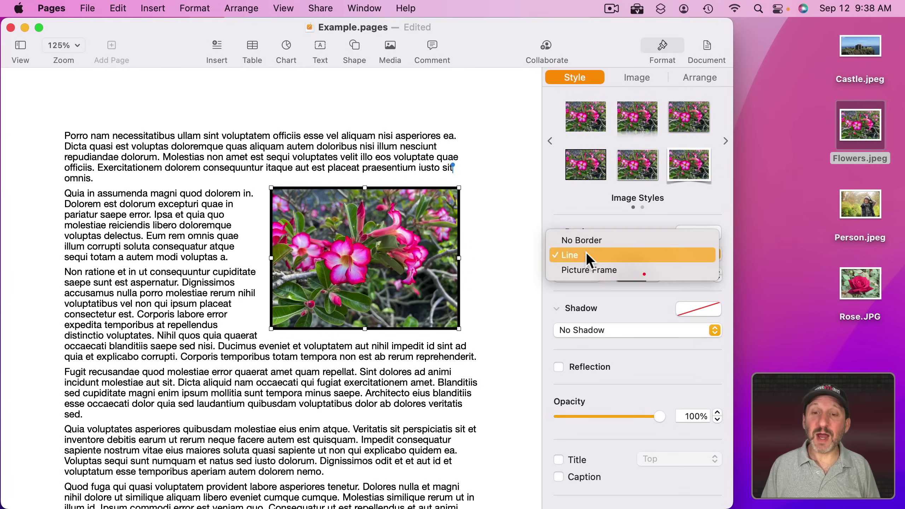
left_click(584, 270)
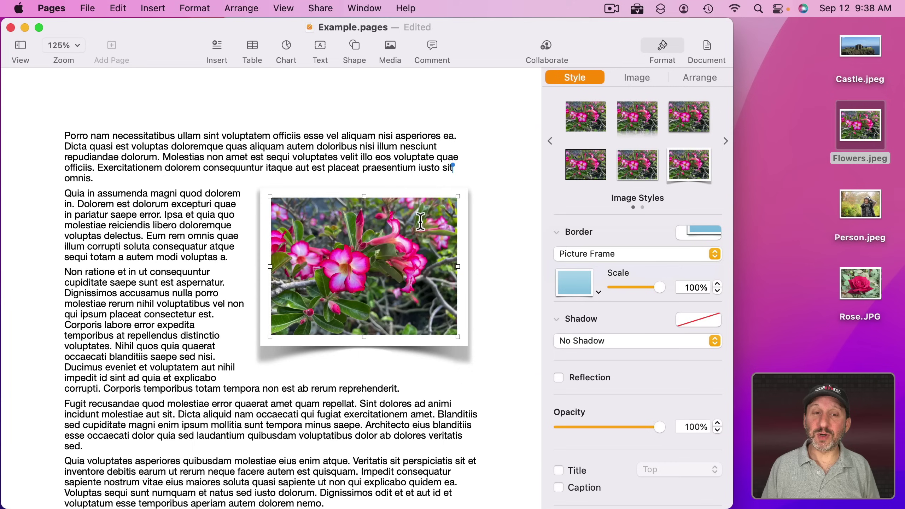
left_click(572, 281)
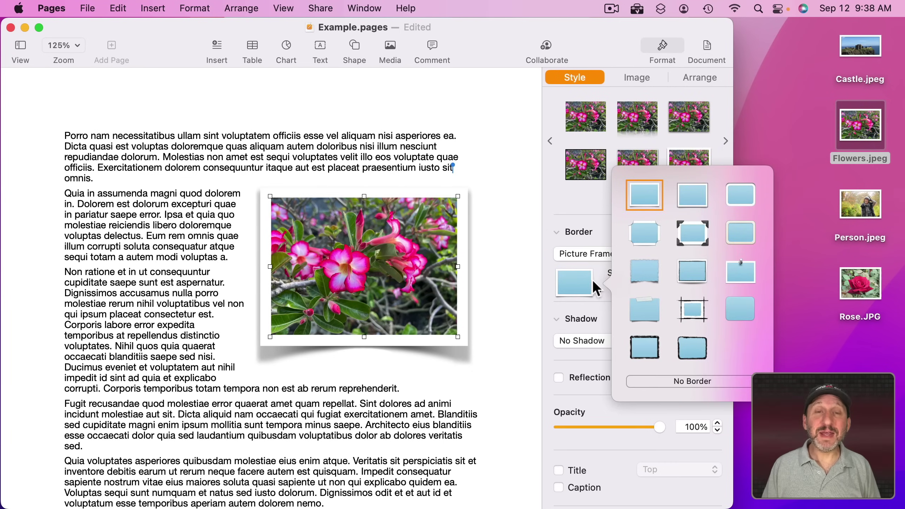
left_click(692, 201)
left_click(574, 283)
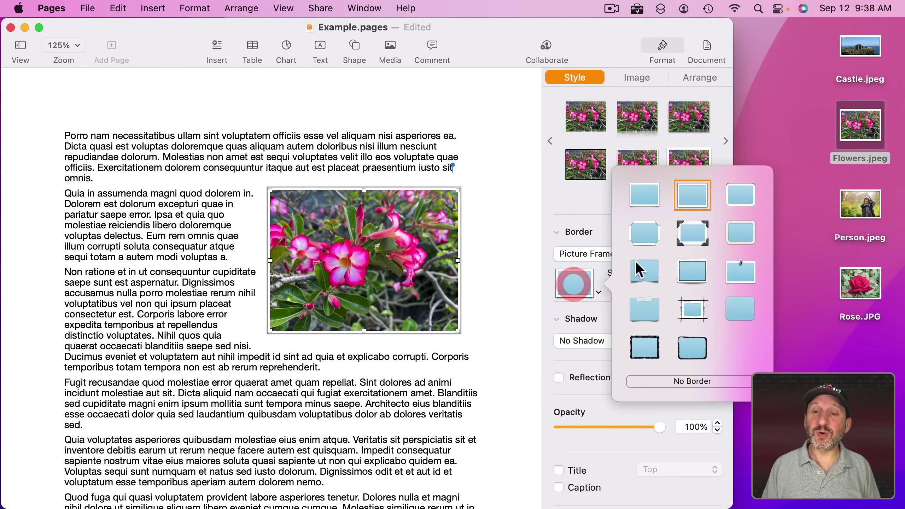
left_click(690, 236)
left_click(574, 283)
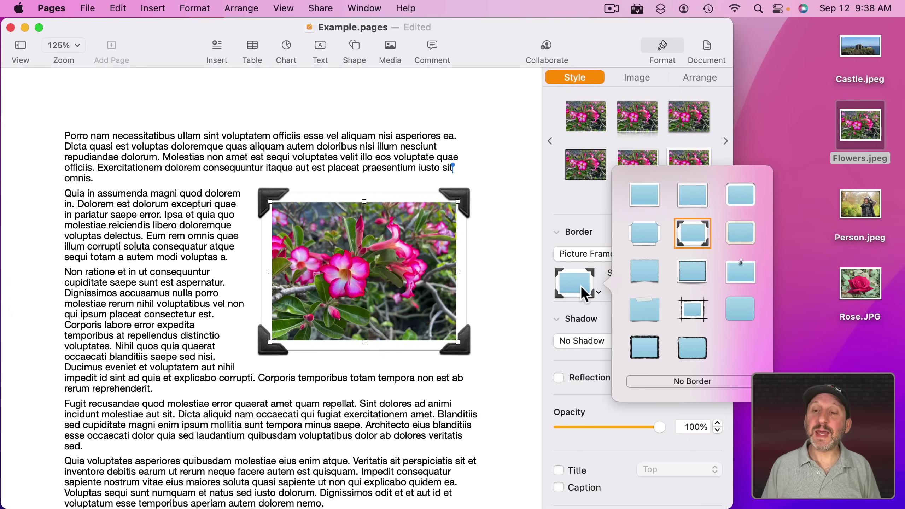
left_click(643, 345)
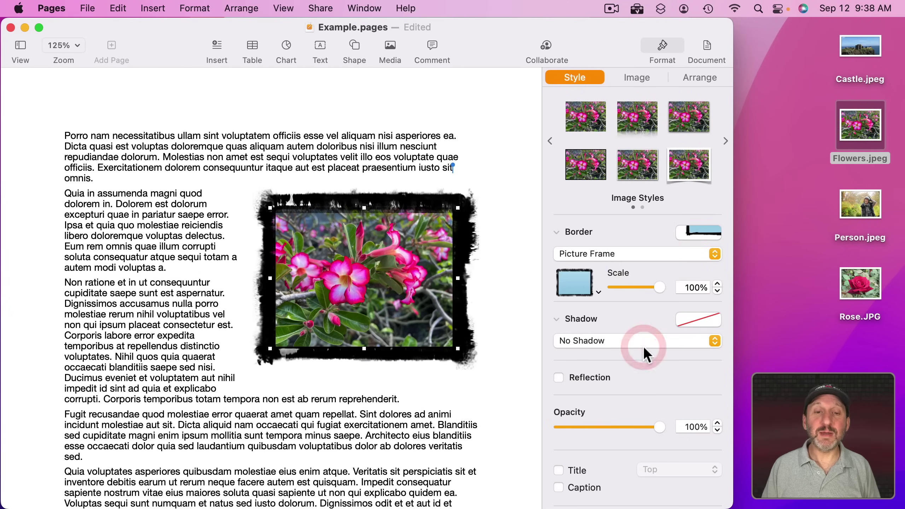
Switch the border back to a line with a rough brush stroke.
left_click(583, 254)
left_click(585, 238)
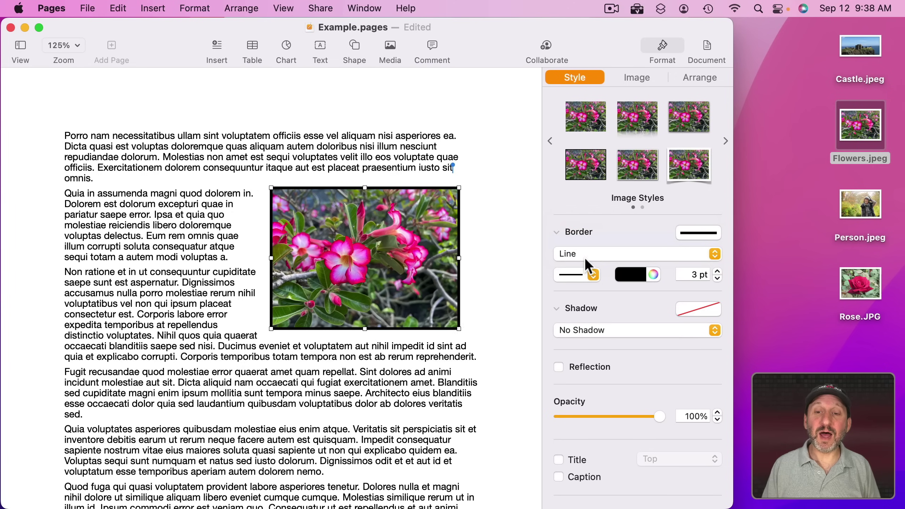
left_click(578, 271)
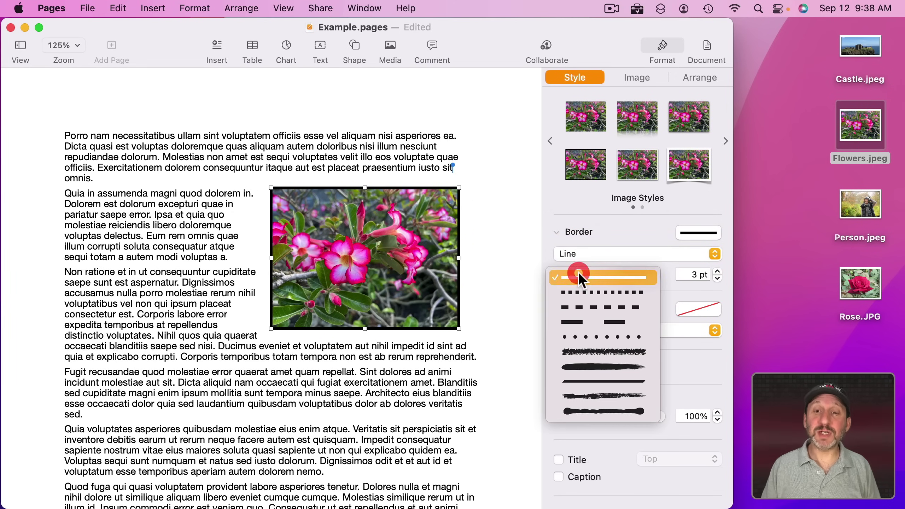
left_click(575, 346)
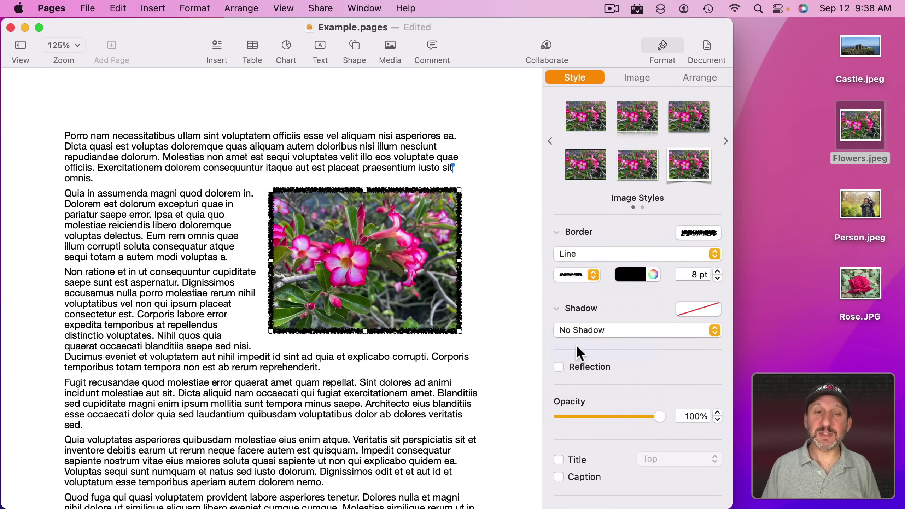
left_click(581, 273)
left_click(577, 321)
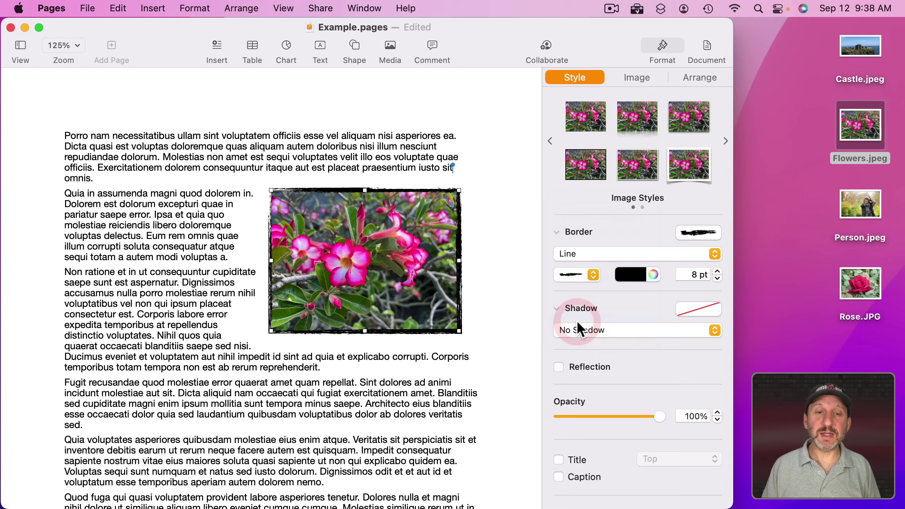
Colour the border bright blue, then sample a pink petal's colour instead.
left_click(633, 275)
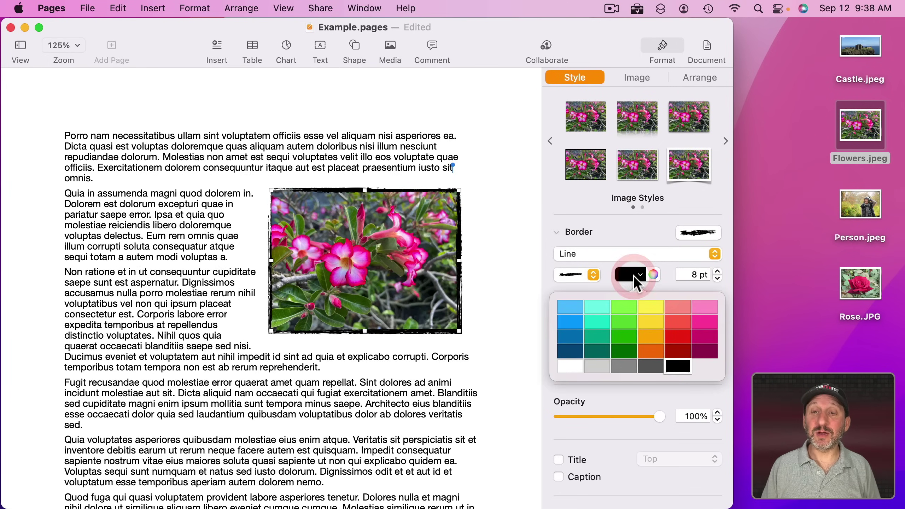
left_click(571, 318)
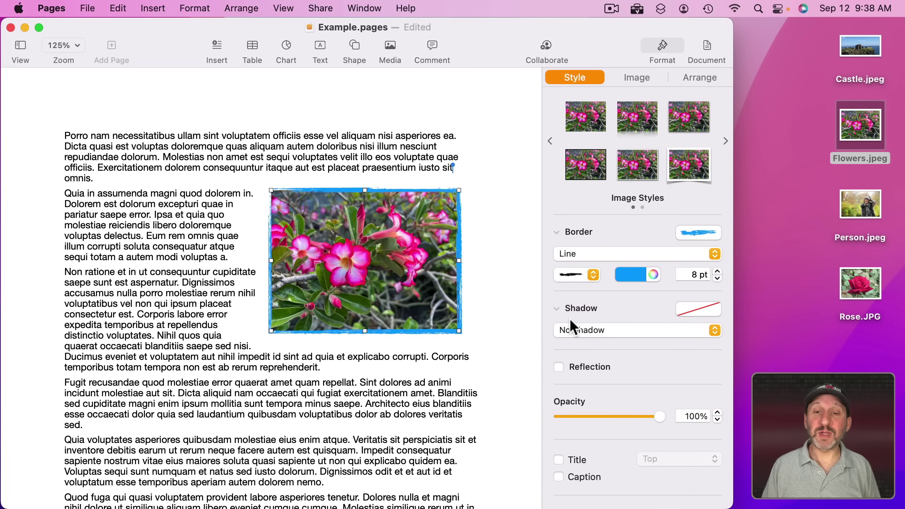
left_click(654, 275)
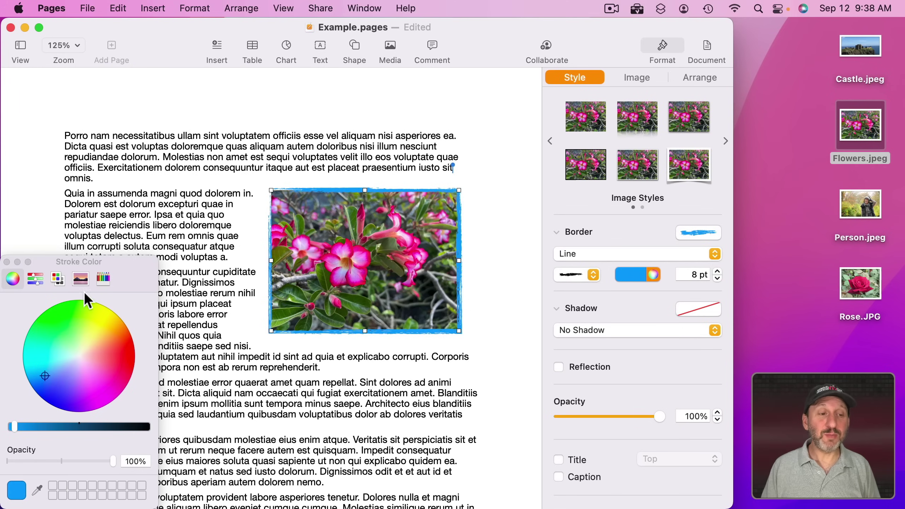
left_click(37, 490)
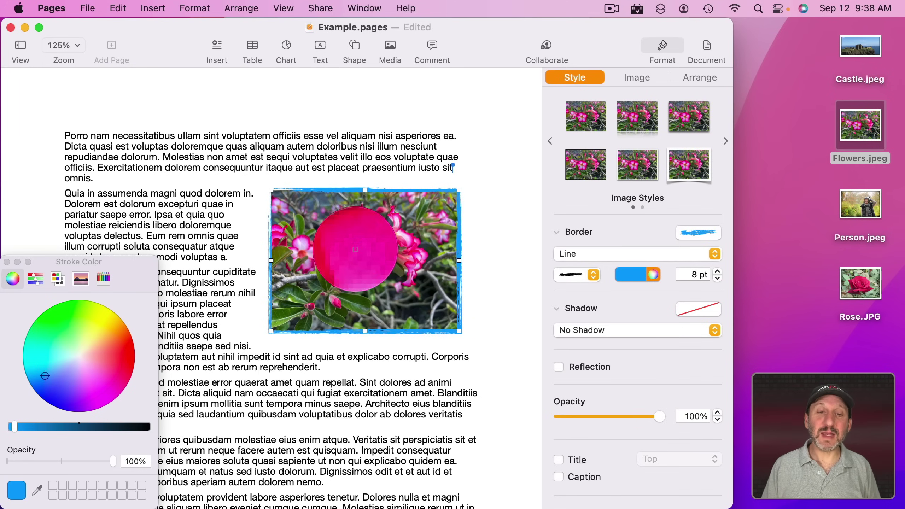
left_click(357, 248)
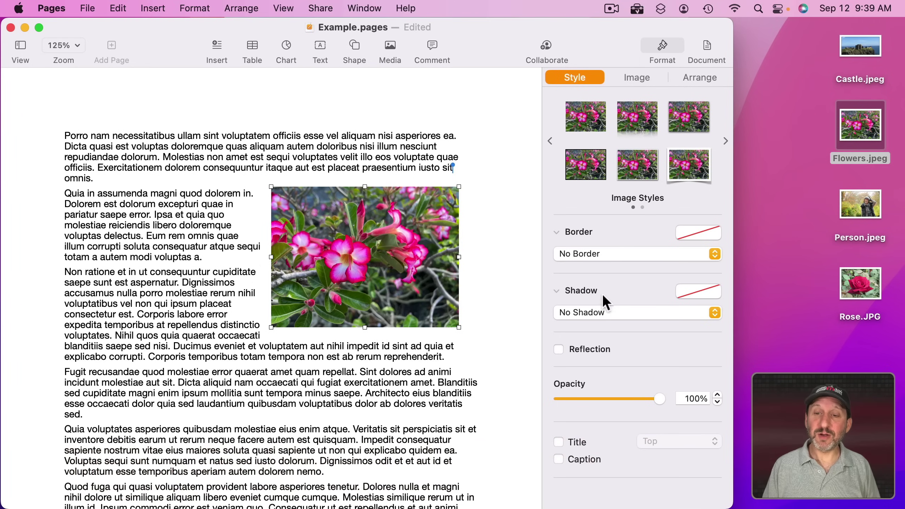
Try drop, contact and curved shadows on the photo, reverting to a drop shadow.
left_click(556, 290)
left_click(556, 290)
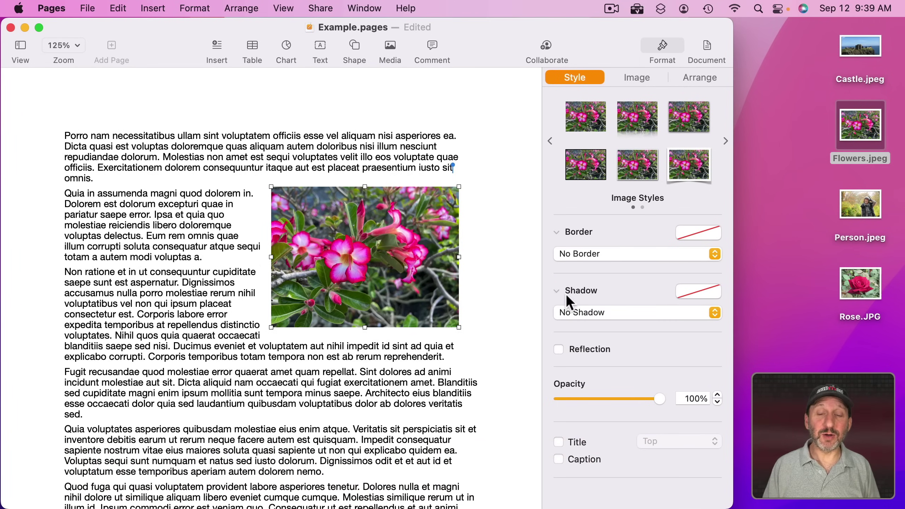
left_click(593, 313)
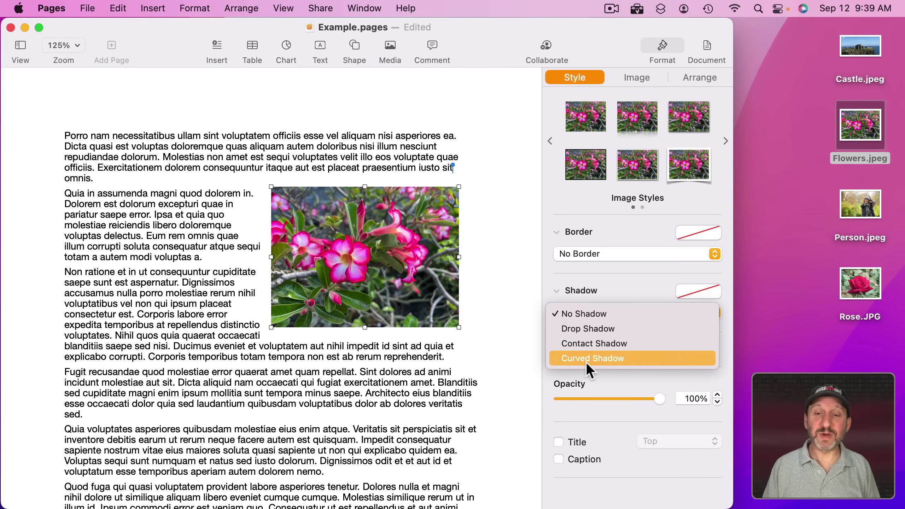
left_click(585, 328)
left_click(585, 312)
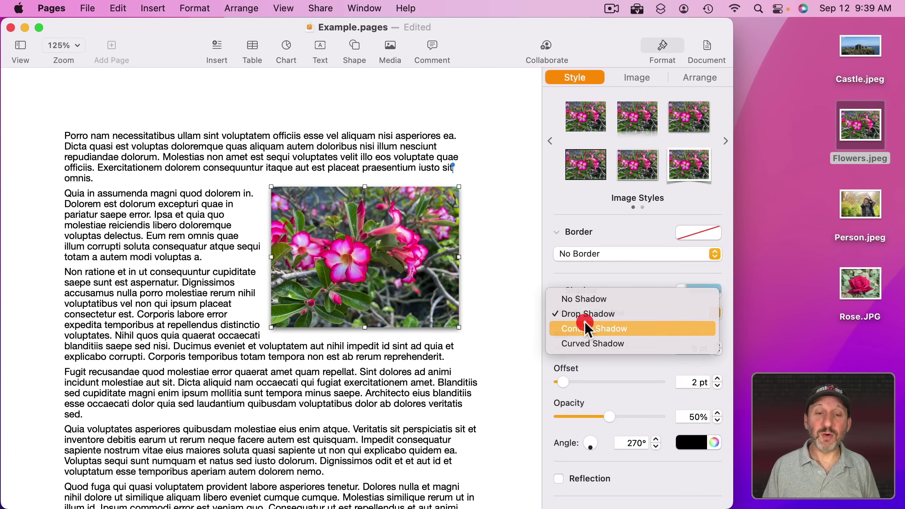
left_click(583, 321)
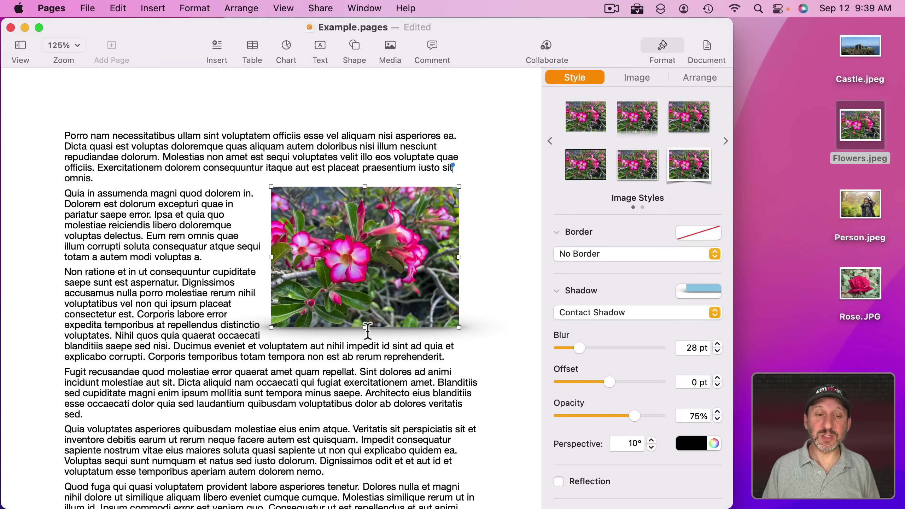
left_click(591, 313)
left_click(589, 328)
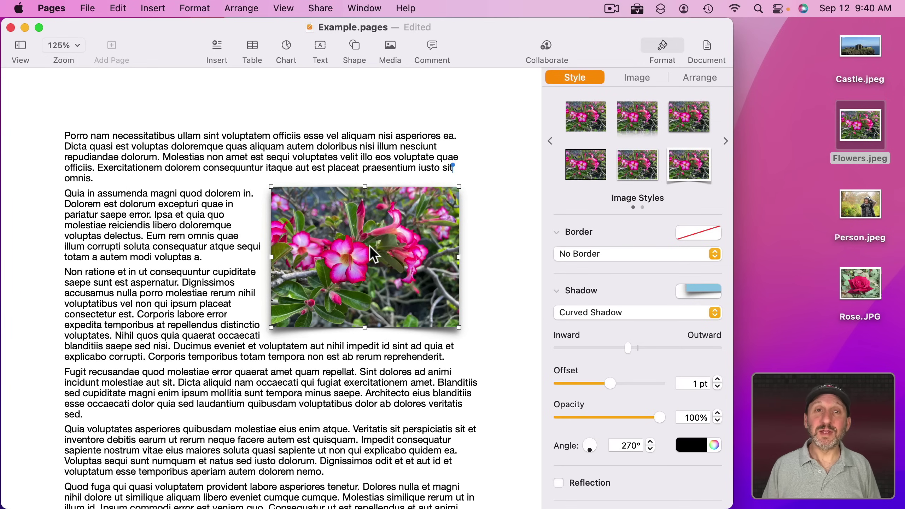
key("super+z")
Tune the drop shadow to 24 pt blur, 4 pt offset, 331.4° angle and red.
left_click_drag(566, 348, 584, 345)
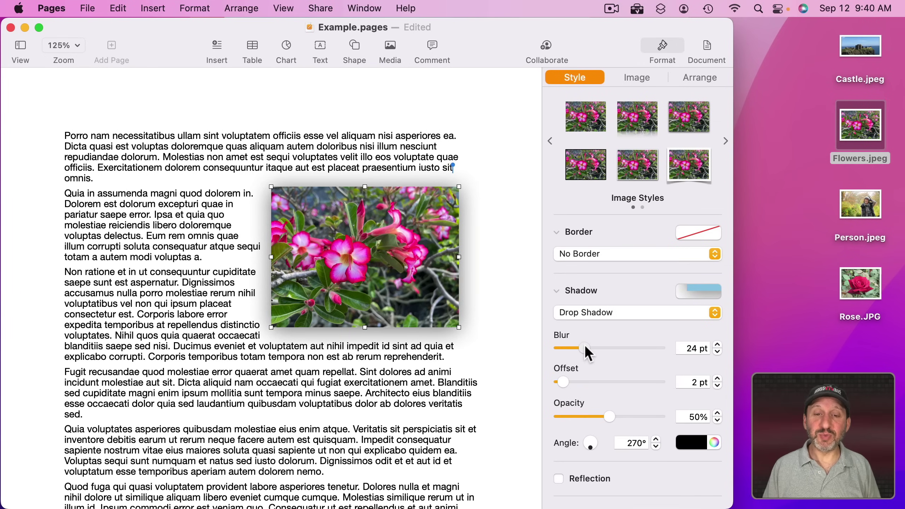
mouse_move(563, 382)
left_mouse_down()
mouse_move(609, 385)
mouse_move(567, 383)
left_mouse_up()
left_click_drag(588, 444, 599, 447)
mouse_move(609, 416)
left_mouse_down()
mouse_move(677, 417)
mouse_move(595, 417)
left_mouse_up()
left_click(698, 440)
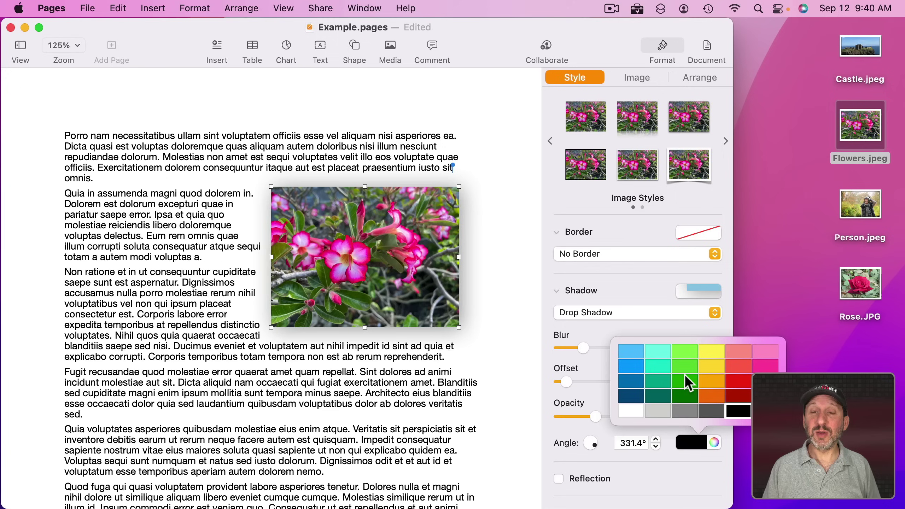
left_click(738, 381)
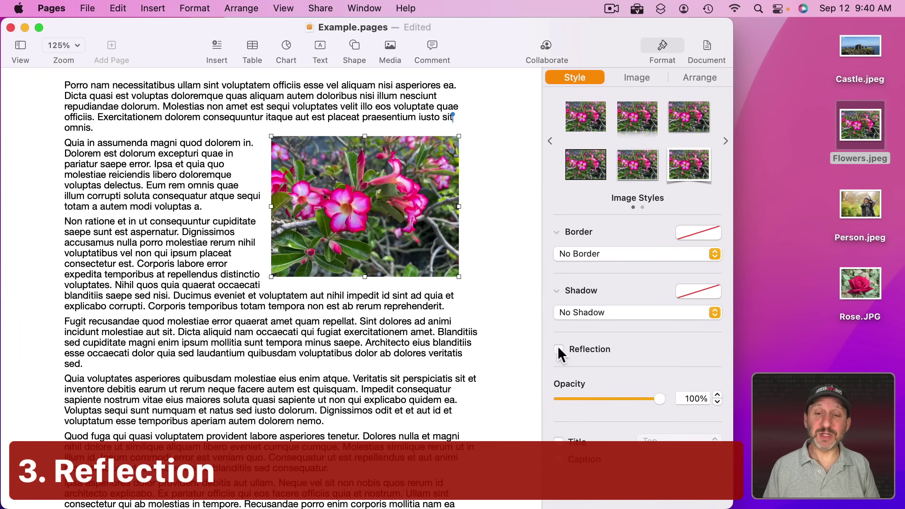
Add a roughly half-strength reflection under the flower photo, then remove it.
left_click(557, 348)
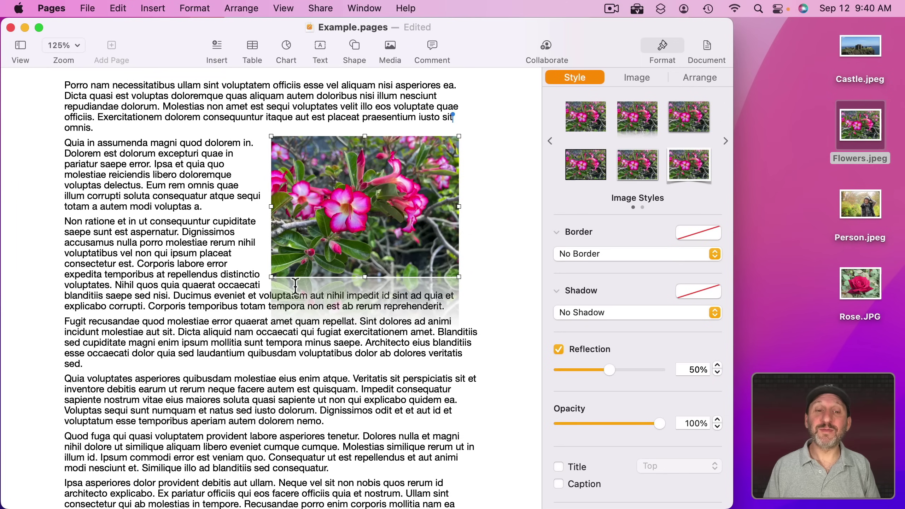
left_click_drag(610, 370, 574, 368)
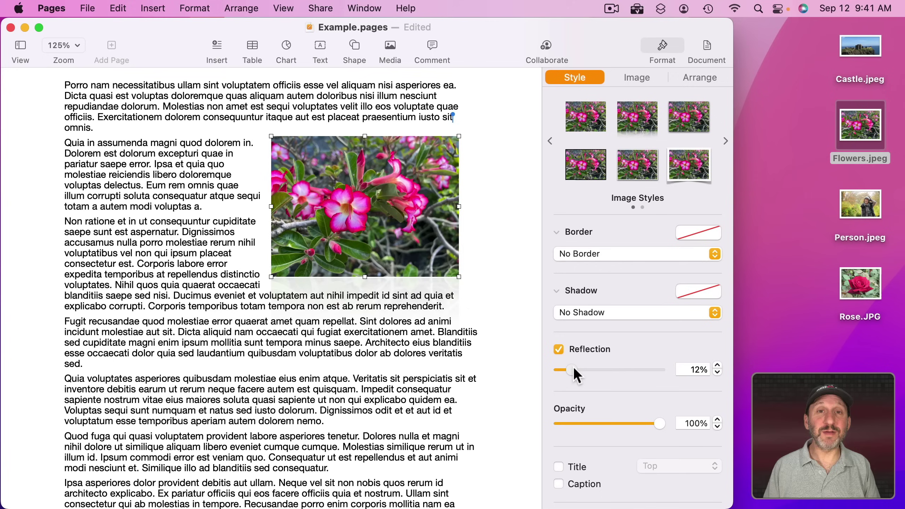
left_click(558, 348)
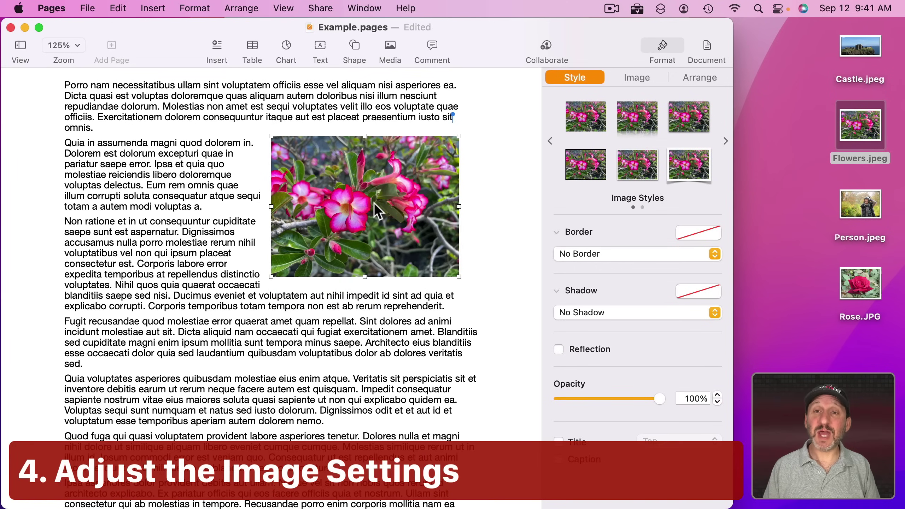
Open the photo's Adjust Image window and raise exposure, then return it near zero.
left_click(634, 79)
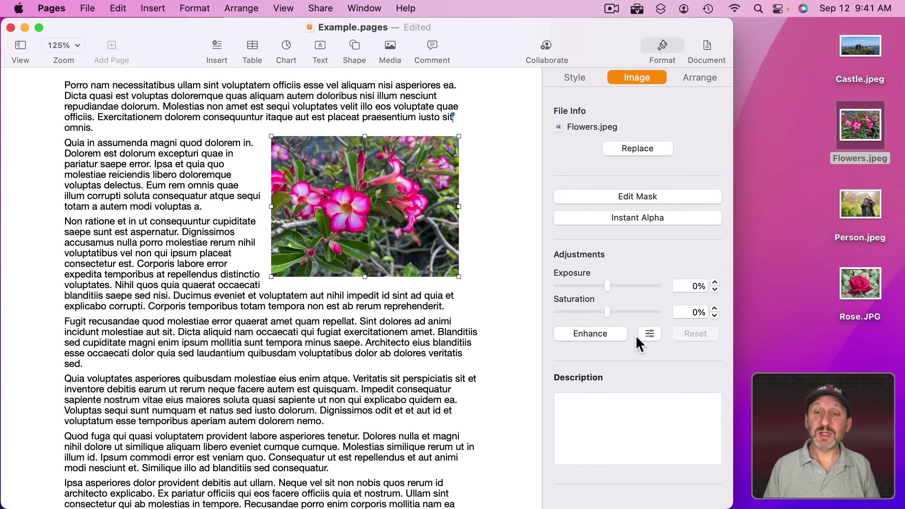
left_click(649, 334)
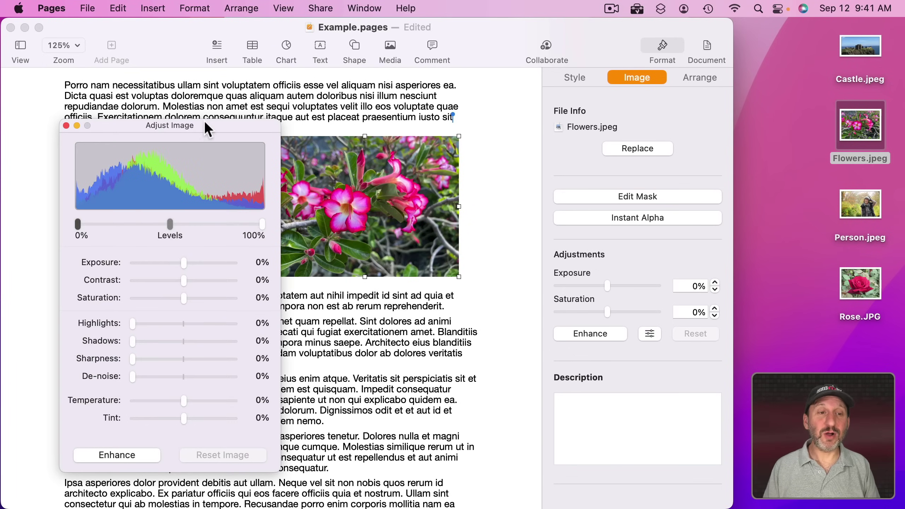
left_click_drag(202, 125, 146, 99)
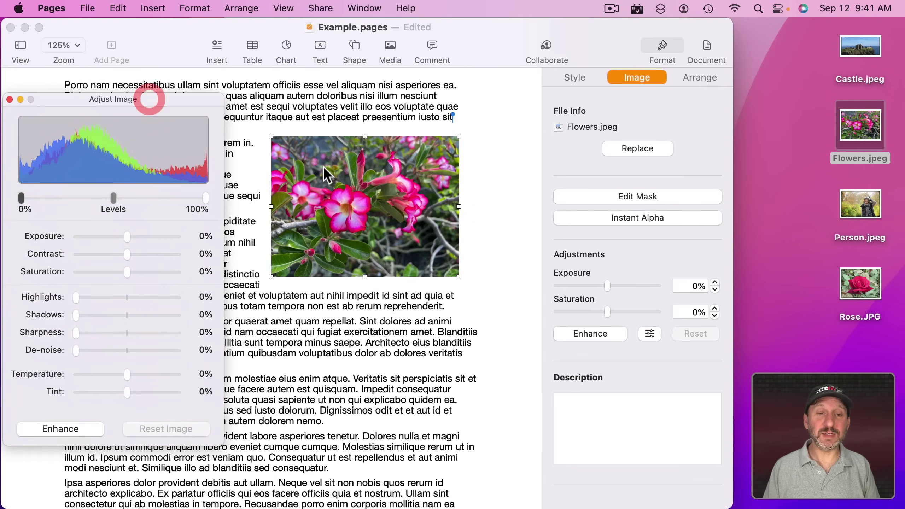
left_click_drag(128, 236, 127, 271)
left_click(127, 237)
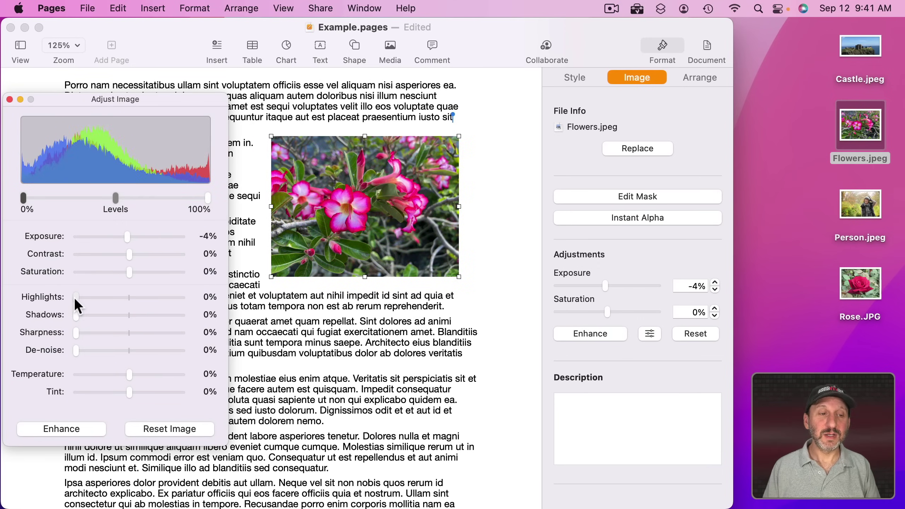
Try highlights, 48% de-noise and brighter midtone levels, then reset and apply Enhance.
mouse_move(73, 296)
left_mouse_down()
mouse_move(114, 296)
mouse_move(67, 308)
left_mouse_up()
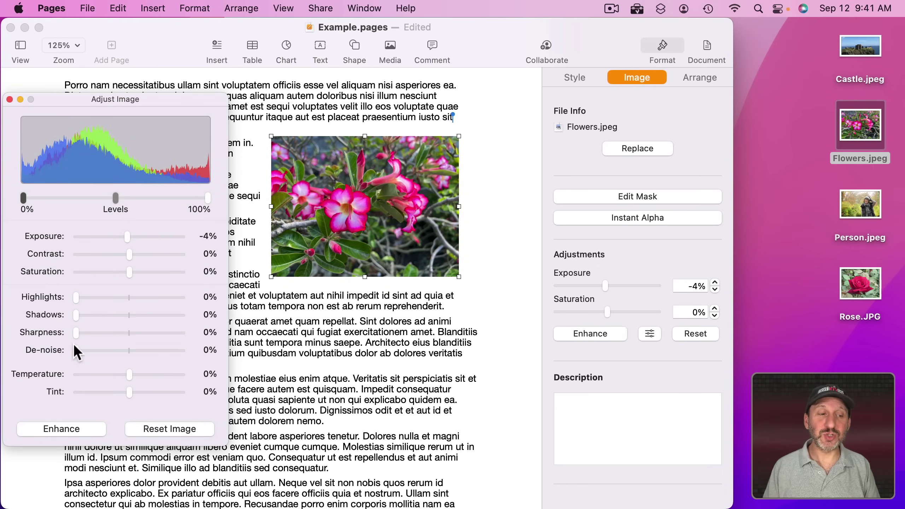
left_click_drag(76, 354, 57, 352)
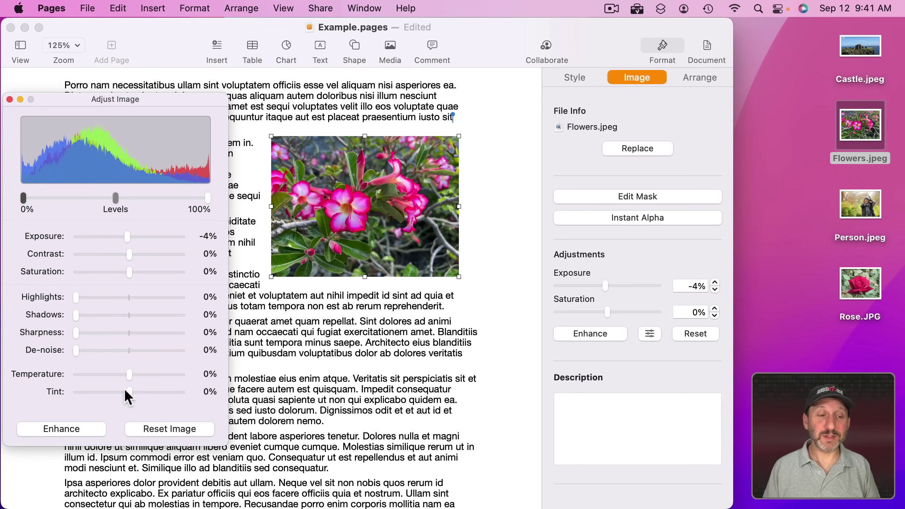
left_click_drag(115, 197, 164, 199)
left_click(170, 429)
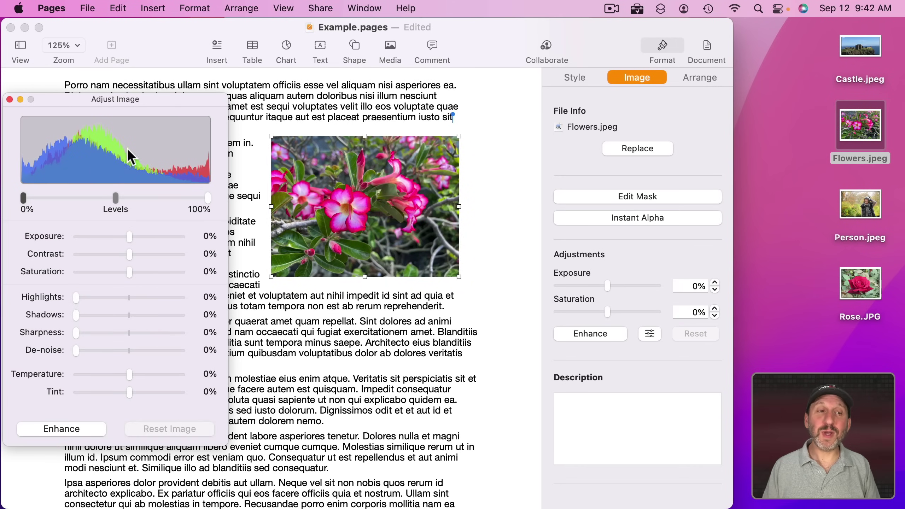
left_click(69, 429)
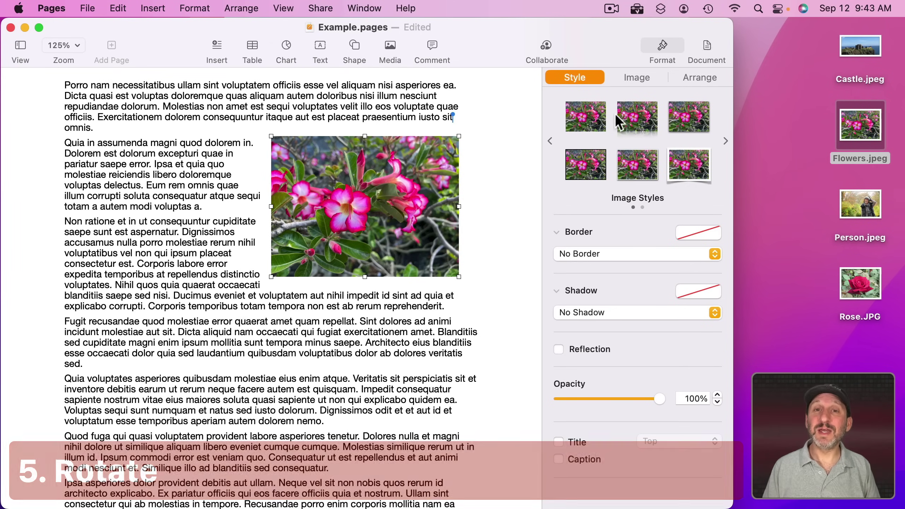
Tilt the photo to 358° with the Angle stepper, then freely to about 356.5°.
left_click(703, 75)
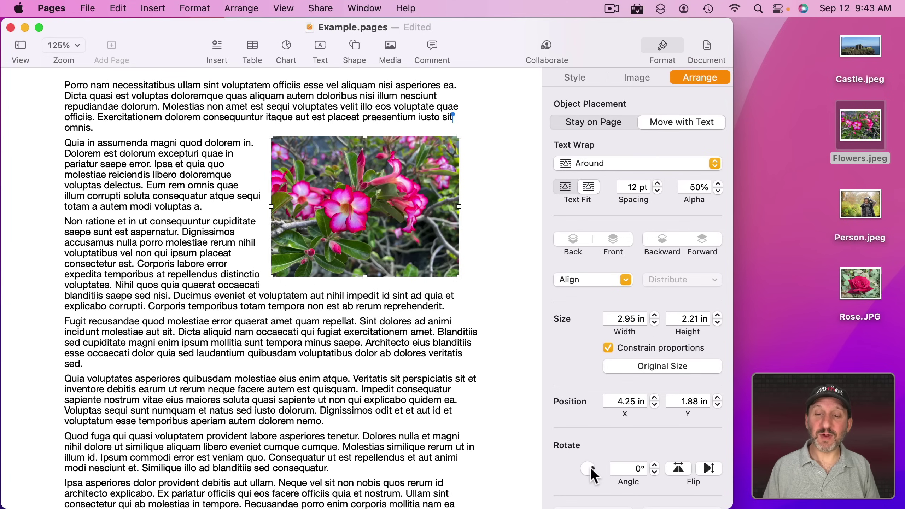
left_click(655, 464)
left_click(654, 471)
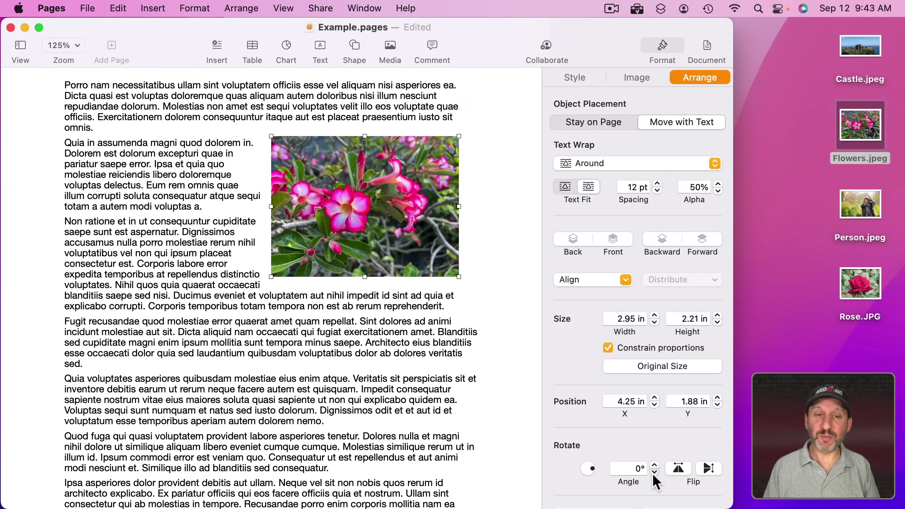
left_click(654, 472)
left_click(654, 473)
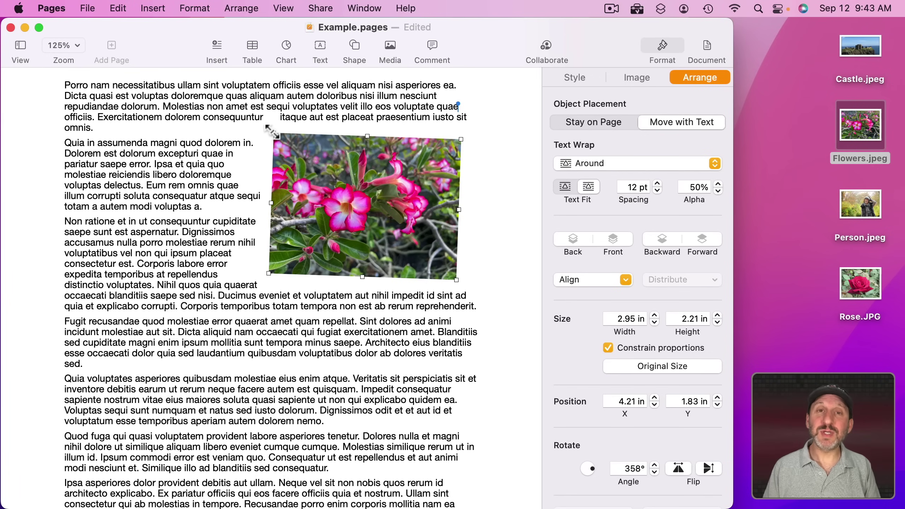
key("super")
mouse_move(273, 133)
left_mouse_down()
mouse_move(282, 124)
mouse_move(268, 143)
mouse_move(282, 134)
left_mouse_up()
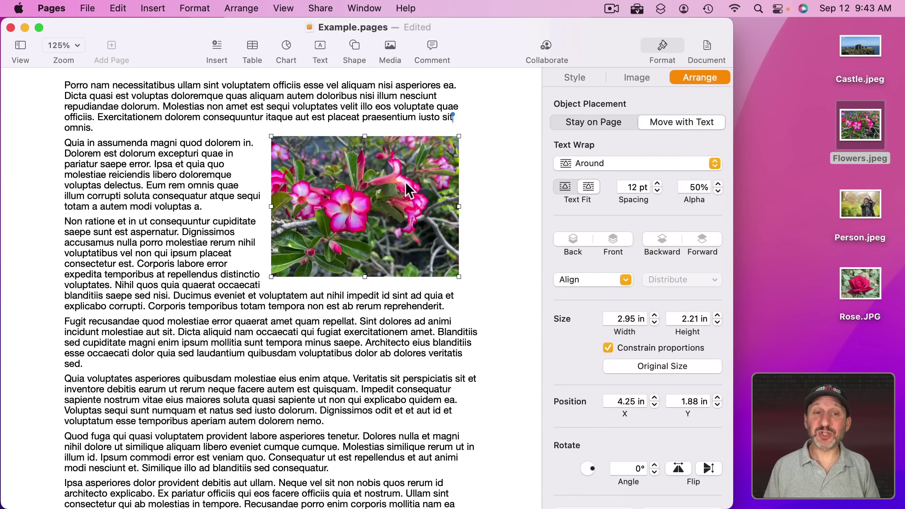
Mask the photo with a rounded rectangle 2.95 in wide, 1.93 in tall, with 20 pt corners.
left_click(195, 8)
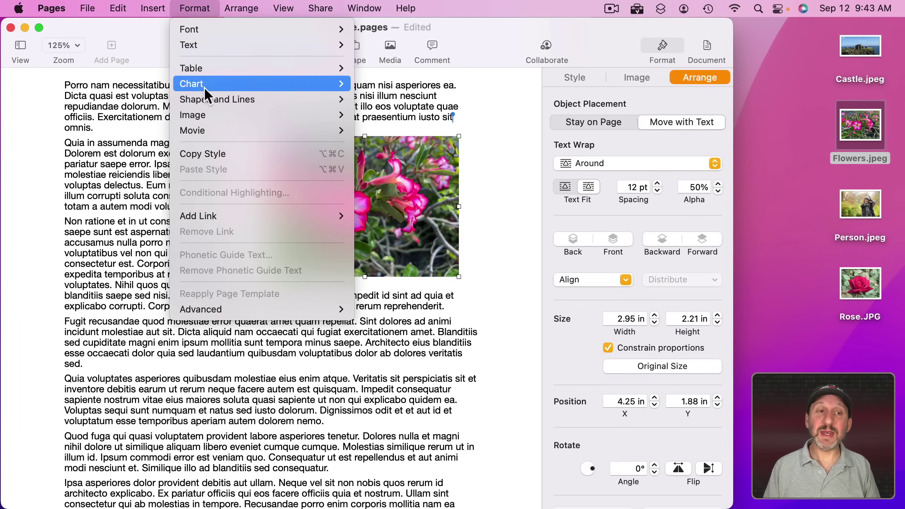
mouse_move(265, 118)
mouse_move(409, 145)
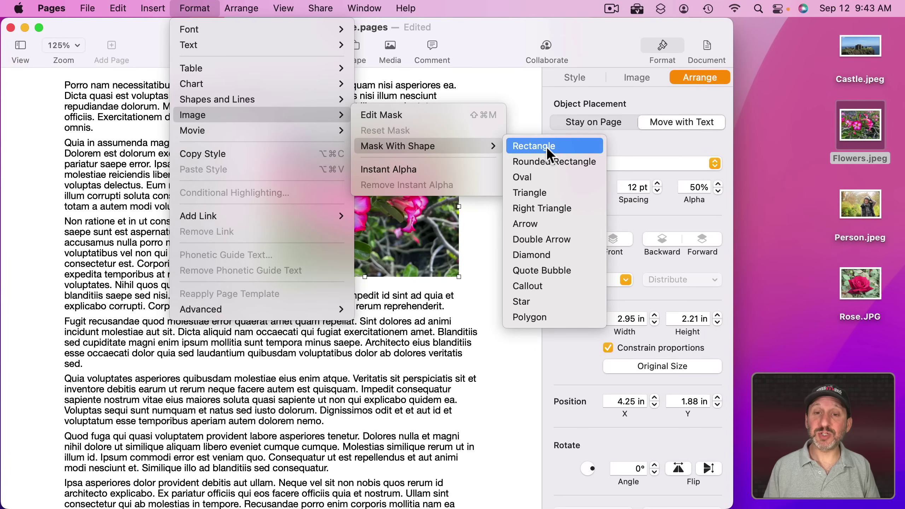
left_click(542, 159)
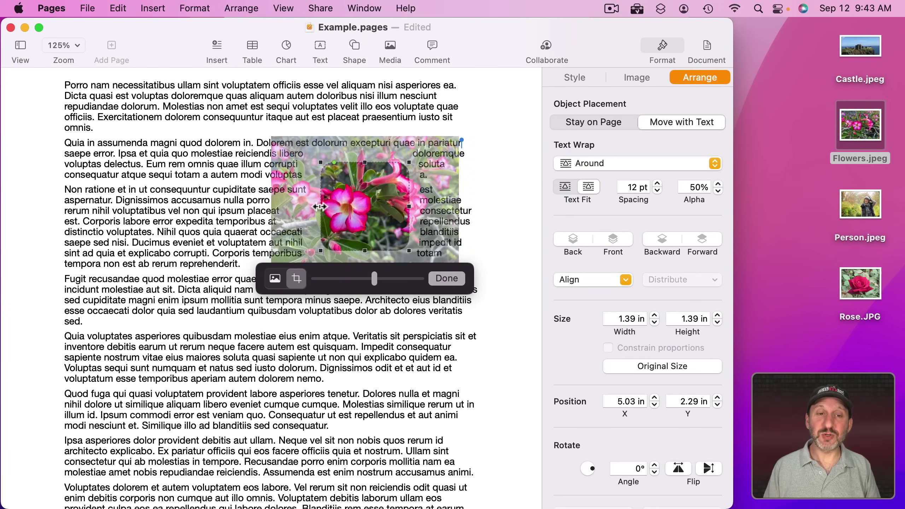
left_click_drag(319, 206, 271, 206)
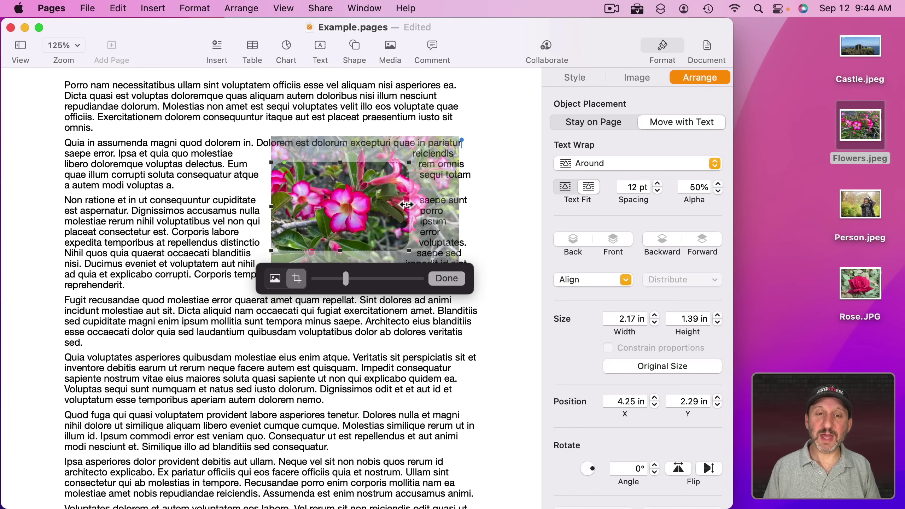
left_click_drag(406, 204, 457, 206)
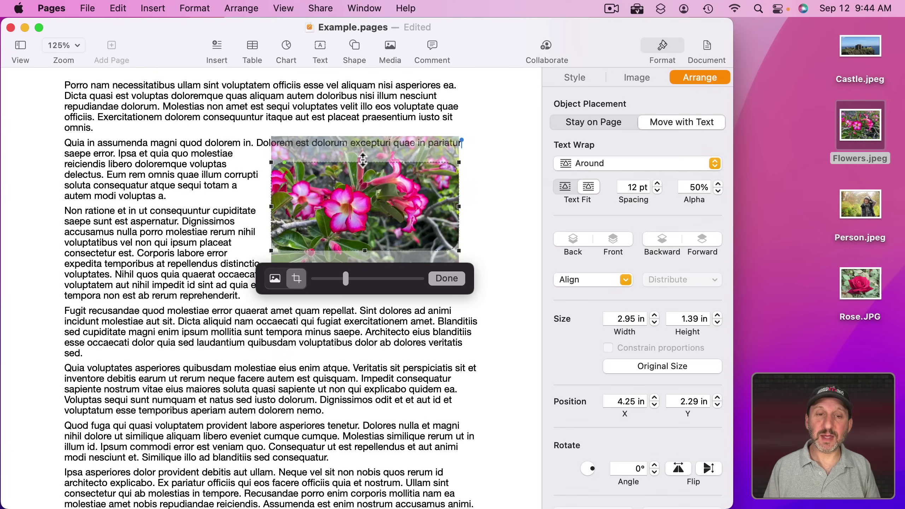
left_click_drag(362, 161, 363, 145)
mouse_move(285, 144)
left_mouse_down()
mouse_move(313, 145)
mouse_move(291, 144)
left_mouse_up()
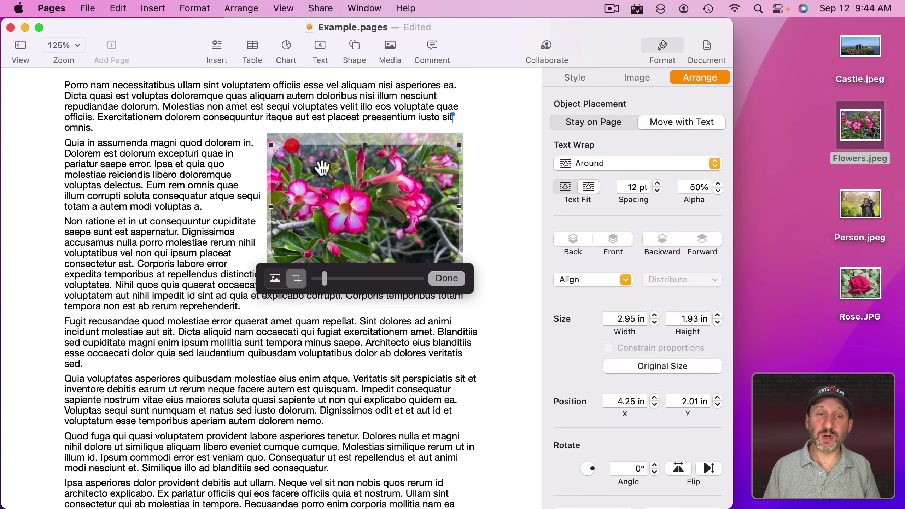
left_click(446, 275)
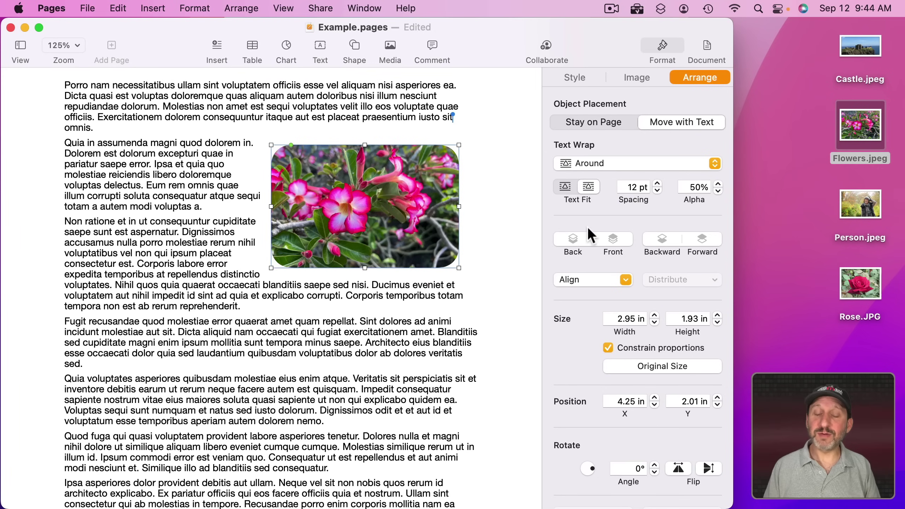
Give the masked photo a black 5 pt line border.
left_click(577, 78)
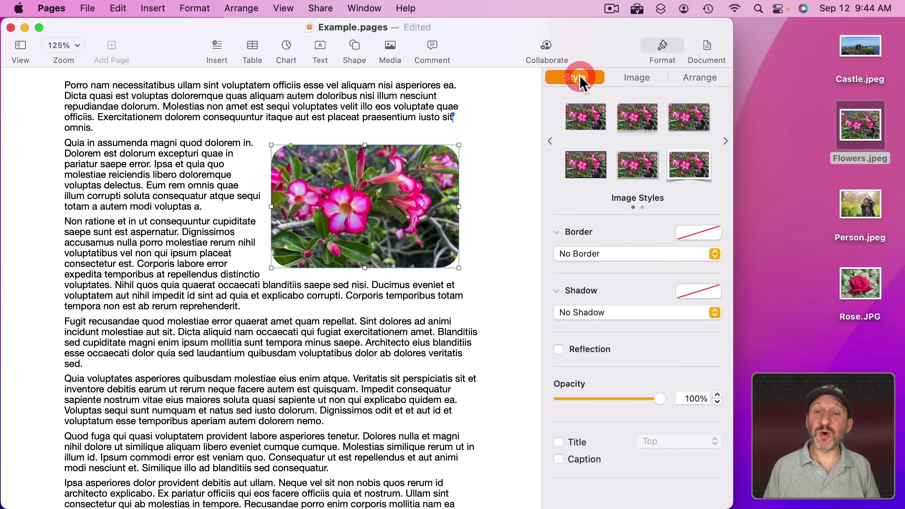
left_click(612, 251)
left_click(599, 263)
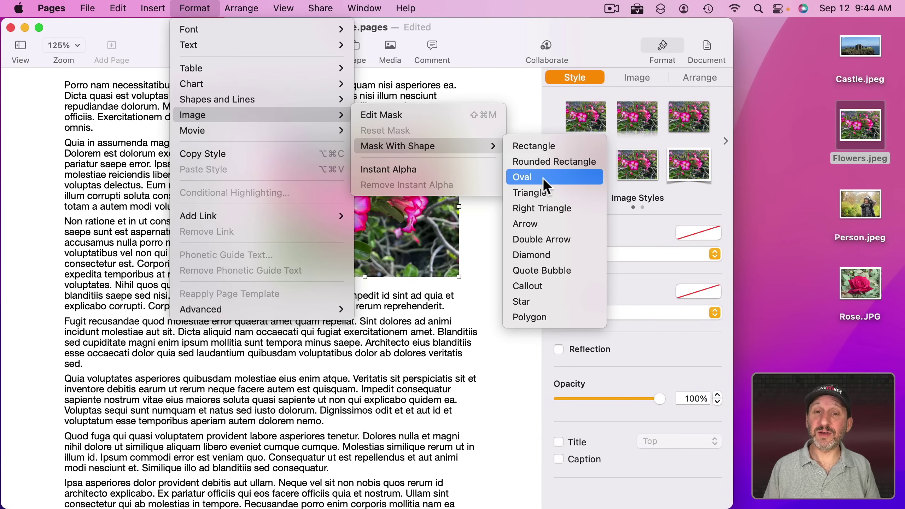
left_click(473, 215)
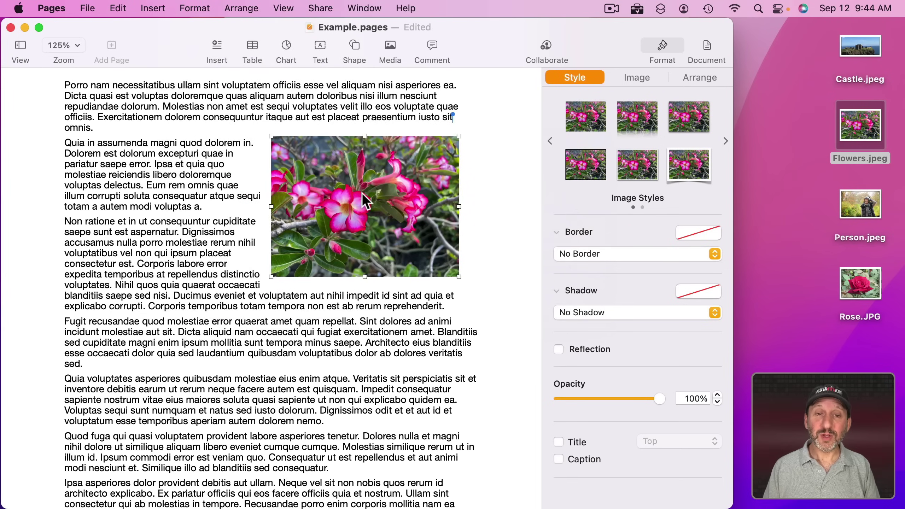
Delete the flower photo and insert a paint splat shape, sized and placed to the right.
key("BackSpace")
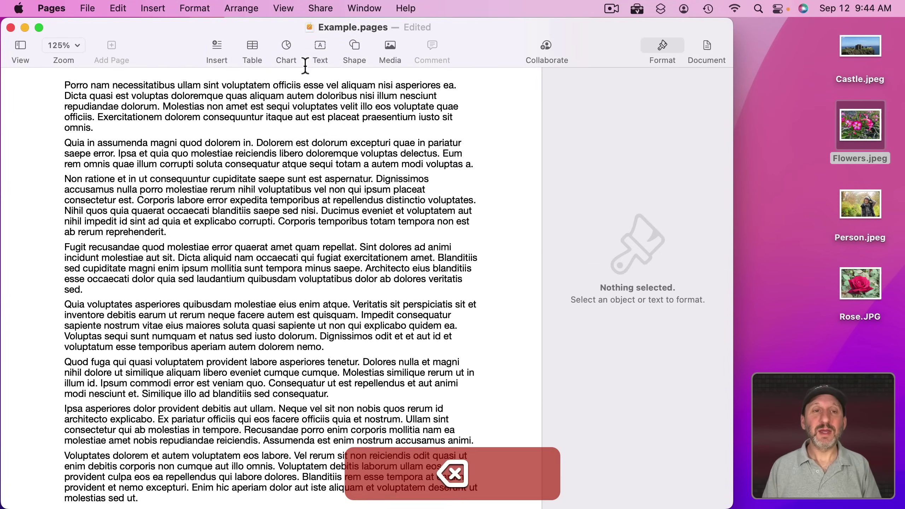
left_click(359, 44)
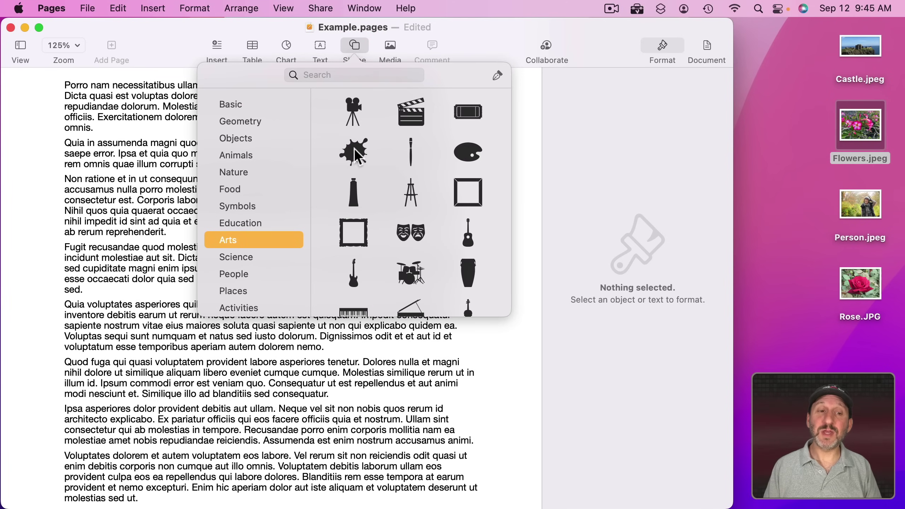
left_click(359, 167)
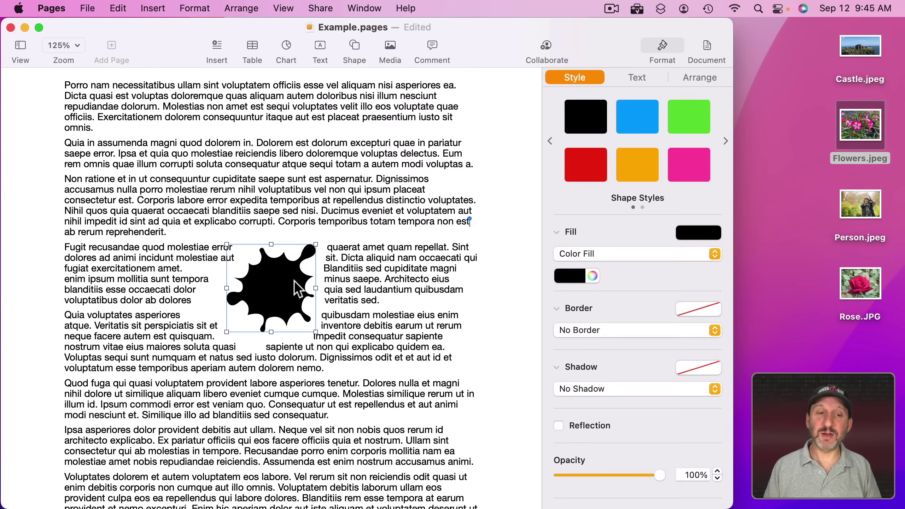
left_click_drag(295, 282, 429, 210)
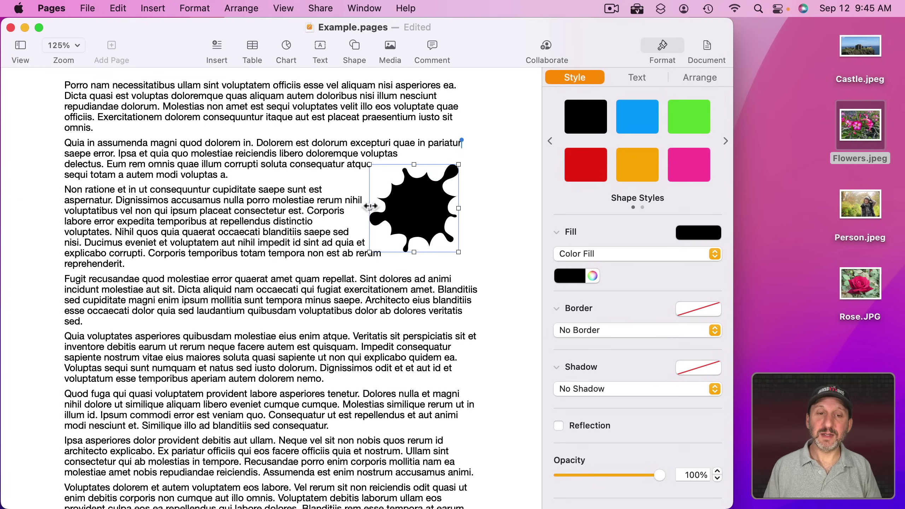
left_click_drag(367, 208, 329, 207)
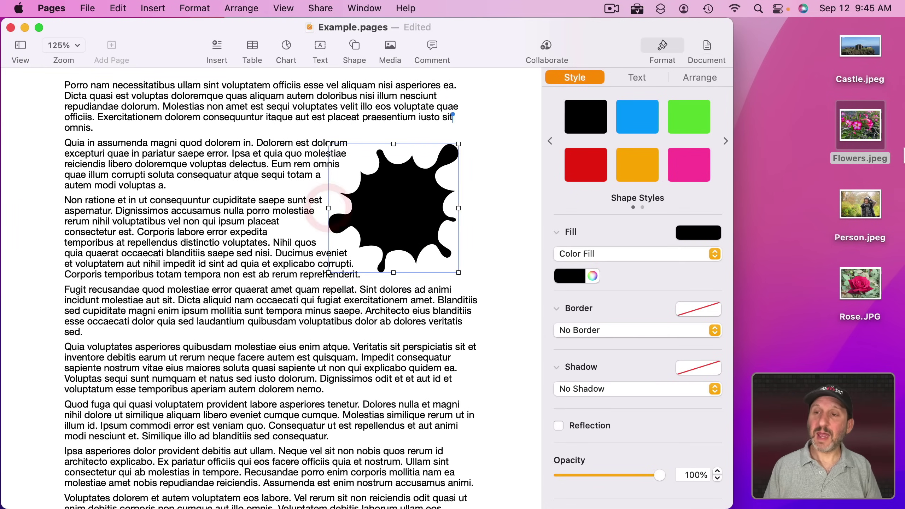
left_click_drag(859, 125, 694, 162)
Fill the splat with Flowers.jpeg, shrinking and positioning the flower inside the mask.
left_click_drag(435, 225, 402, 194)
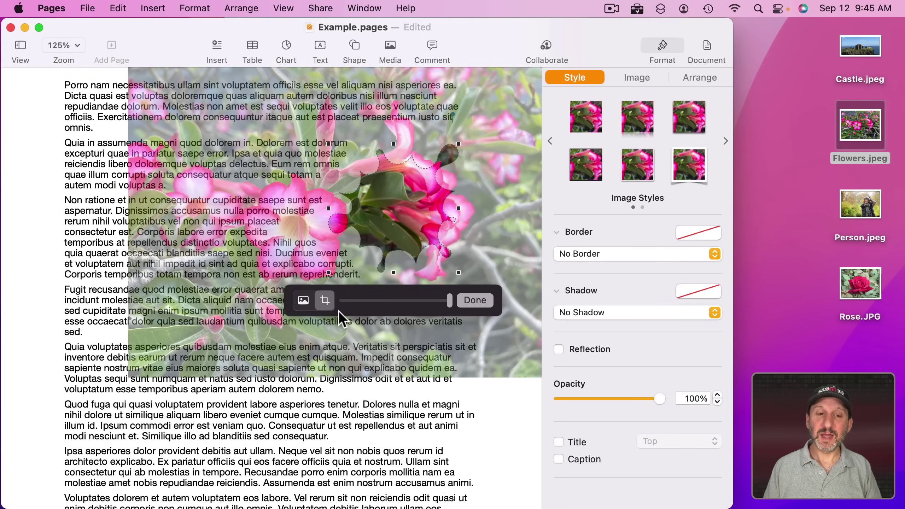
left_click_drag(450, 301, 362, 303)
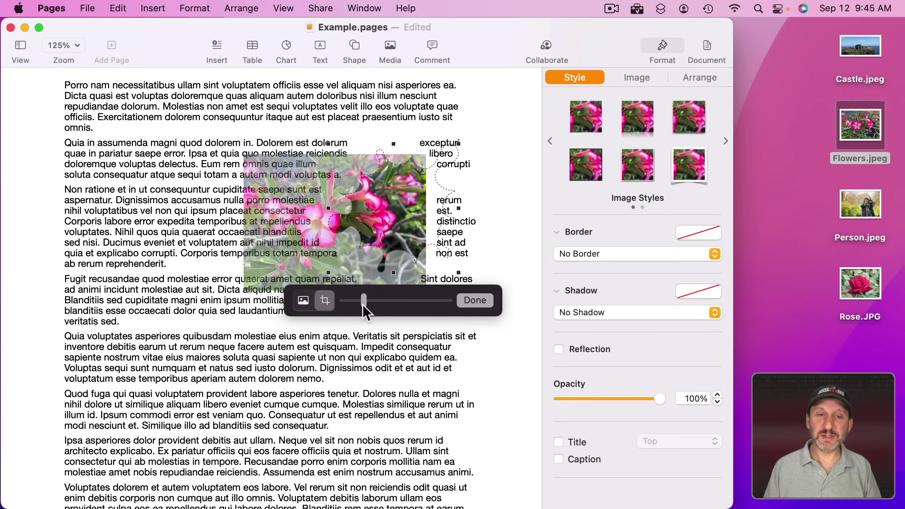
left_click_drag(370, 202, 429, 184)
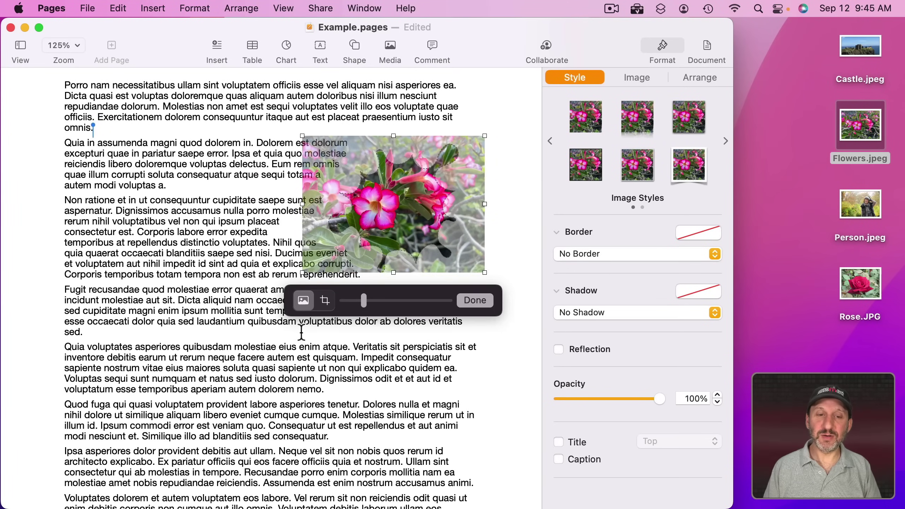
left_click(480, 303)
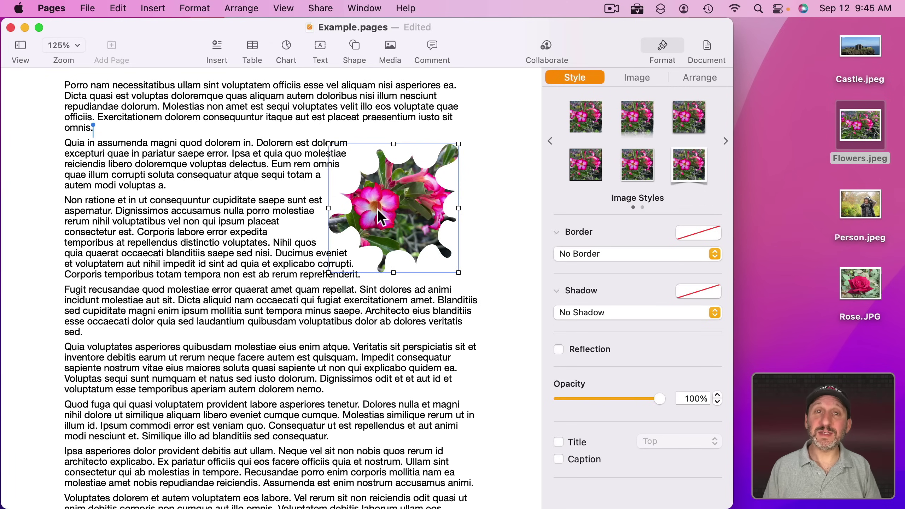
Select the splat-shaped flower image and bring up its arrangement settings.
left_click(595, 256)
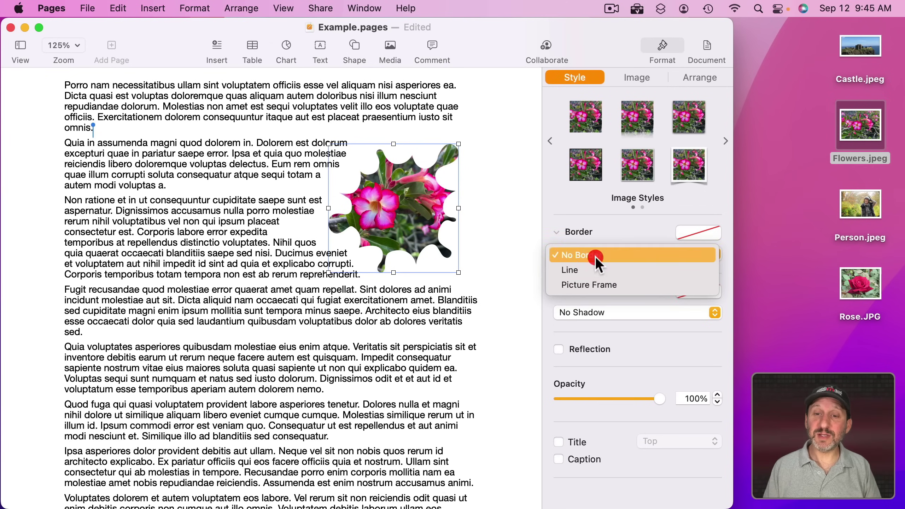
left_click(594, 267)
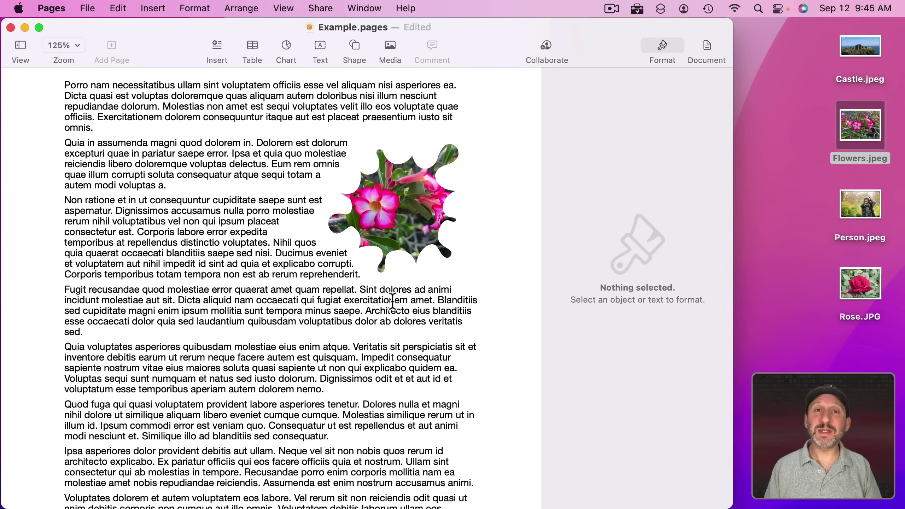
left_click(391, 207)
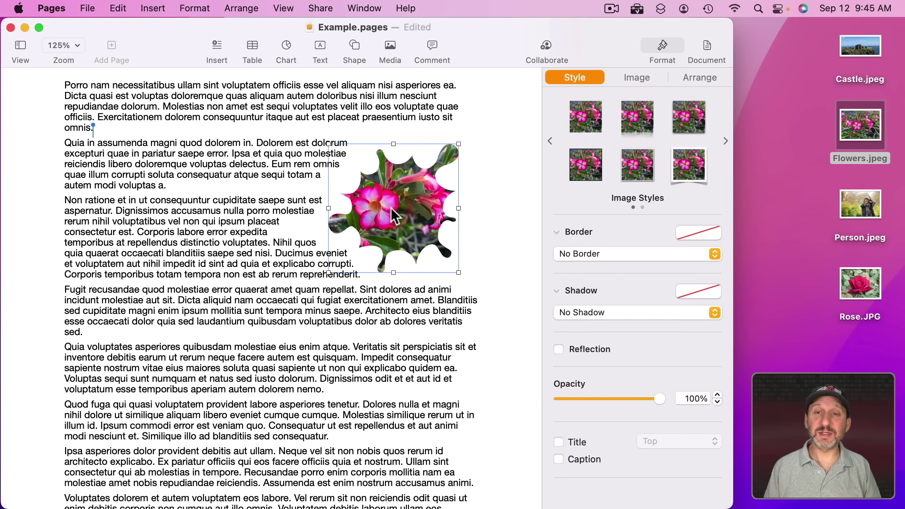
left_click(661, 44)
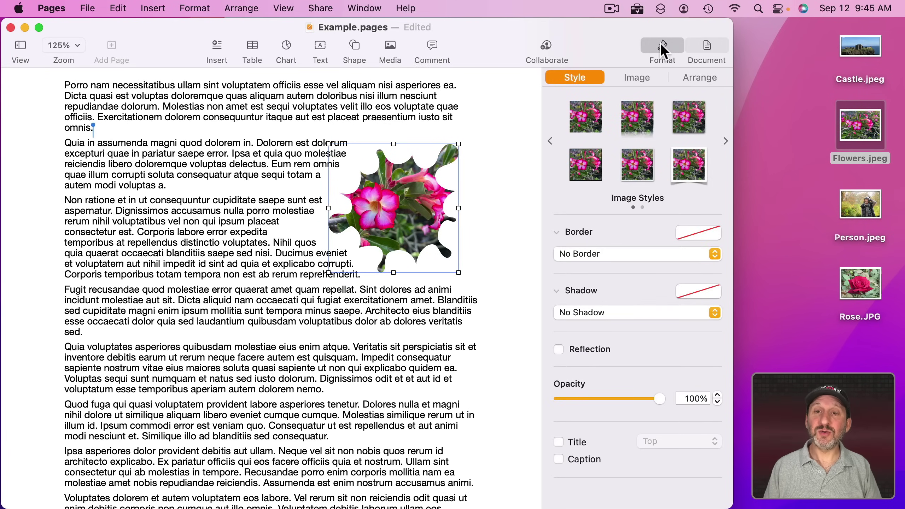
left_click(694, 78)
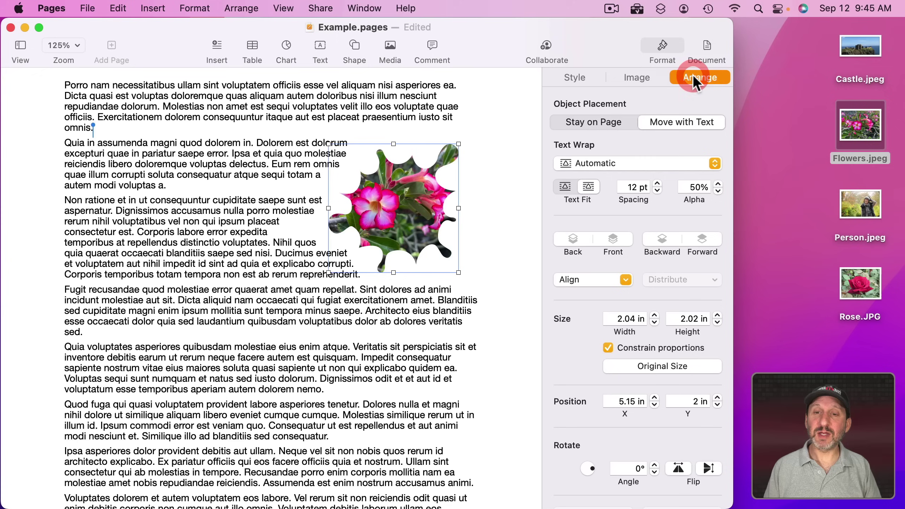
Wrap text around the flower, following its outline, with 11 pt spacing.
left_click(580, 165)
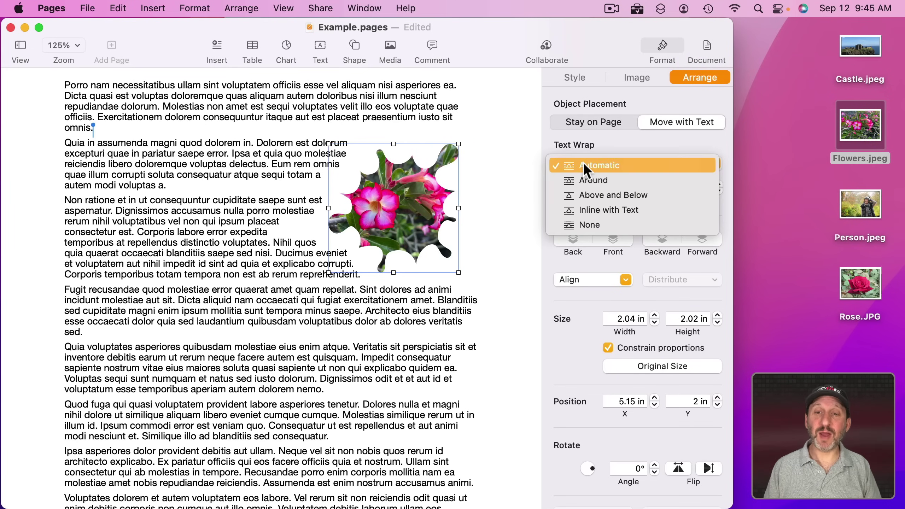
left_click(593, 180)
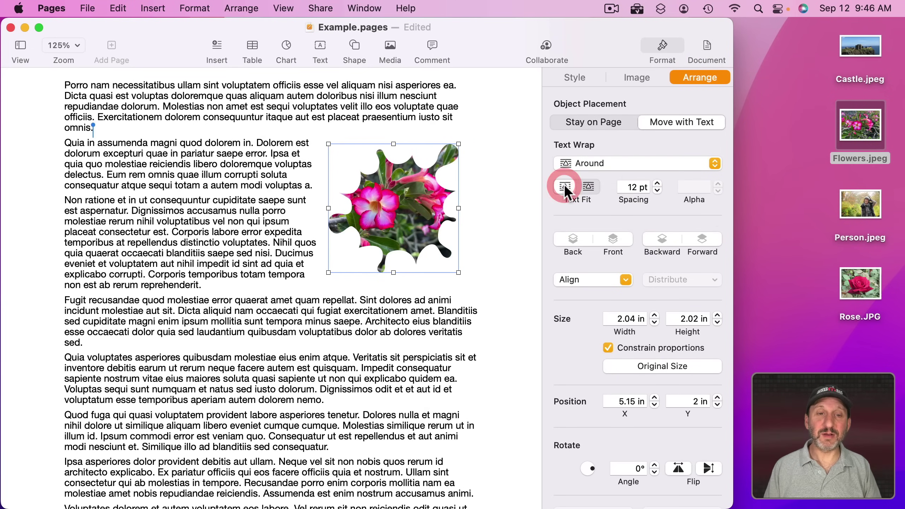
left_click(588, 185)
left_click(658, 183)
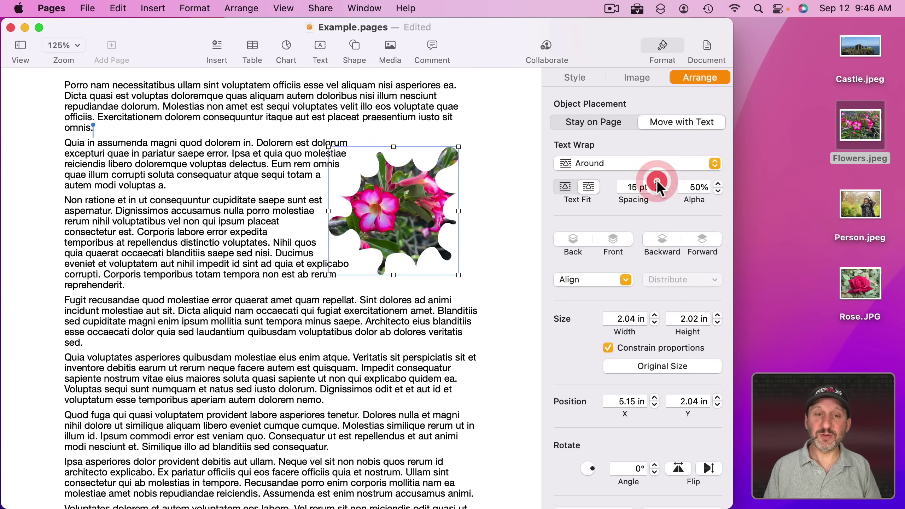
left_click(657, 190)
left_click(657, 190)
left_click(657, 191)
left_click(658, 191)
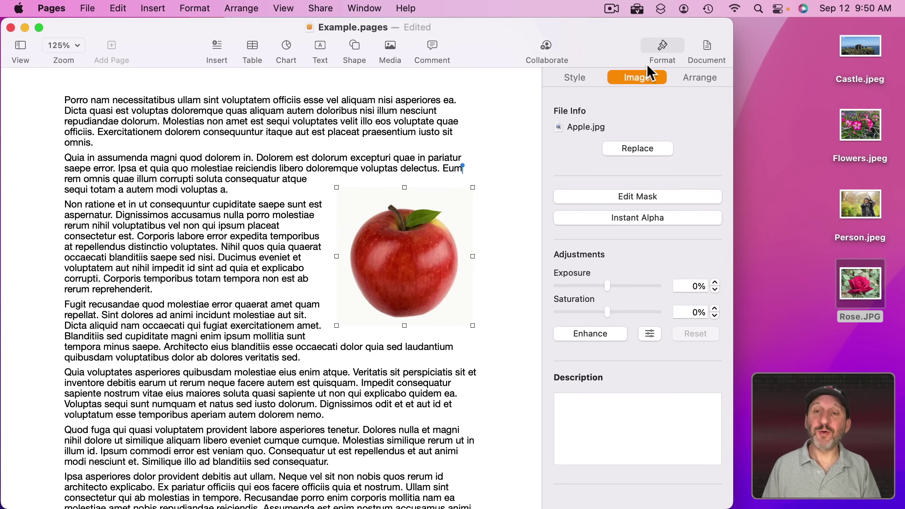
Clear the apple's white background with Instant Alpha, then drag the apple down into the paragraphs.
left_click(614, 217)
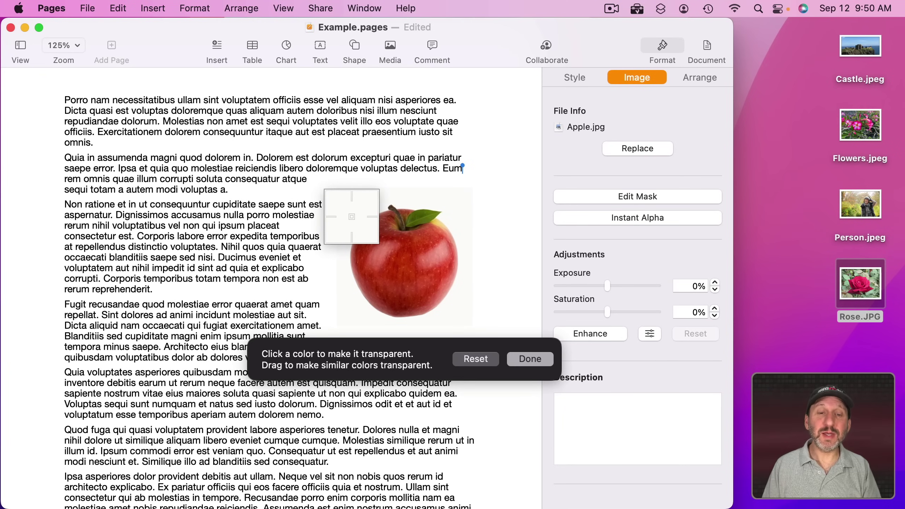
left_click_drag(352, 214, 360, 207)
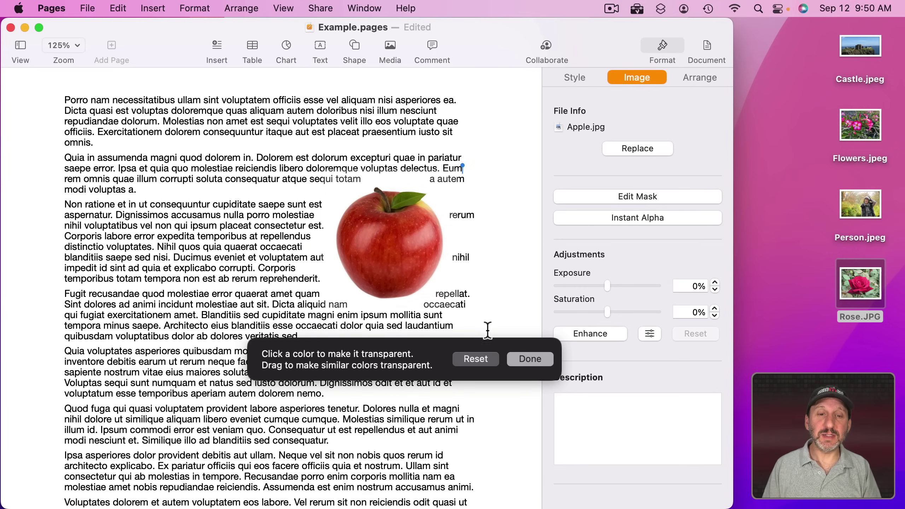
left_click(530, 359)
left_click_drag(424, 237, 313, 239)
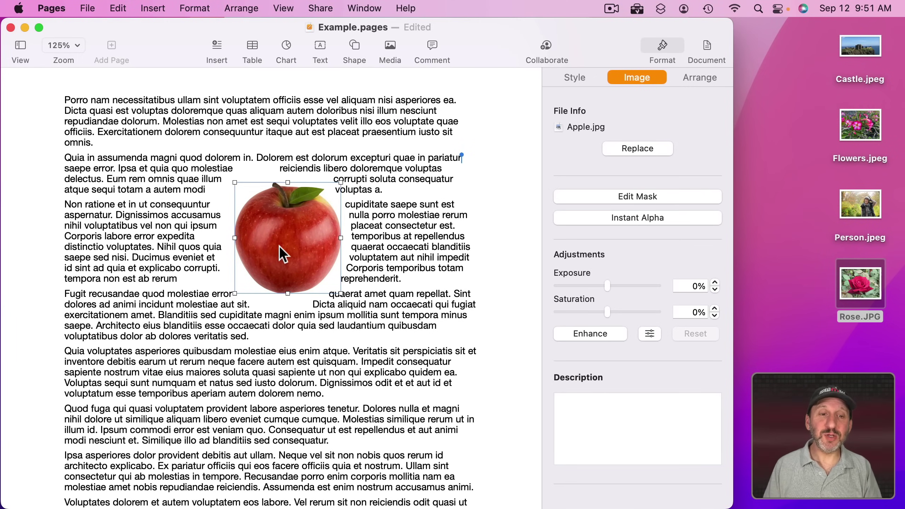
left_click_drag(278, 245, 268, 273)
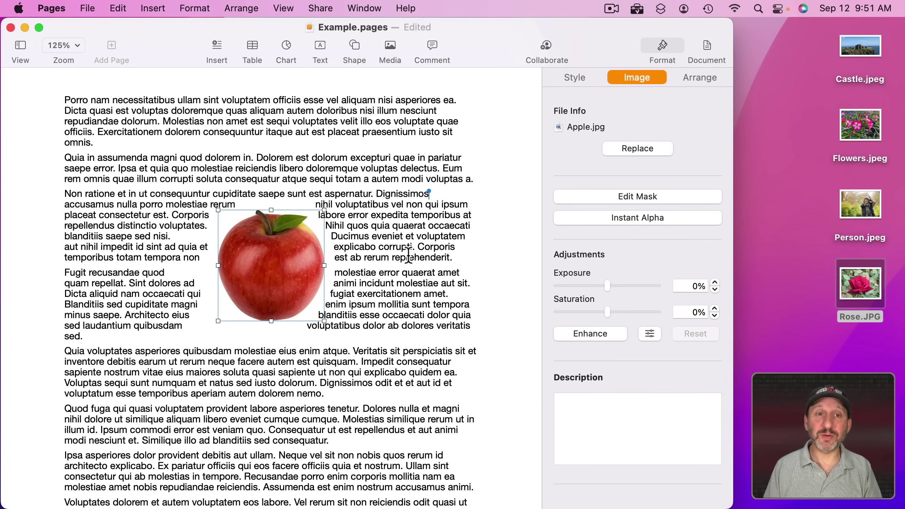
Select all the document text and switch the layout to 2 columns.
left_click(261, 157)
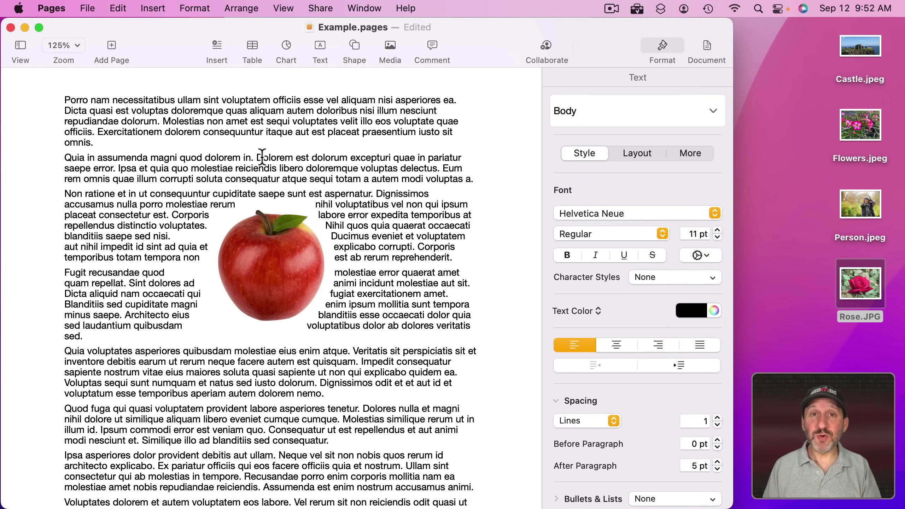
key("super+a")
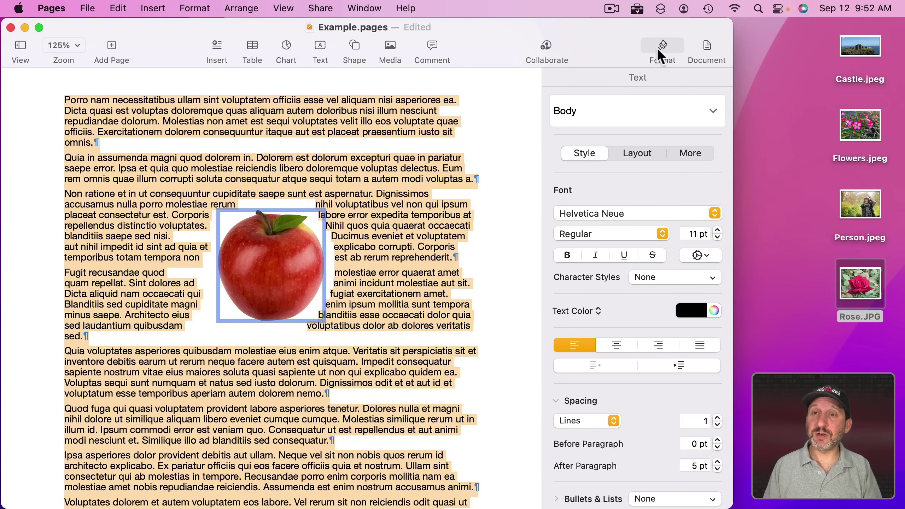
left_click(626, 157)
left_click(716, 187)
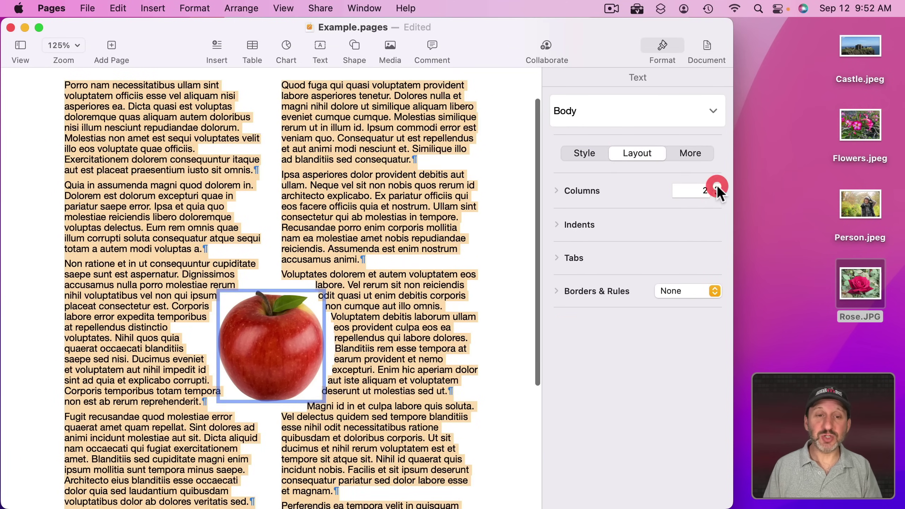
Move the apple up between the two columns and enlarge it across them.
left_click(295, 163)
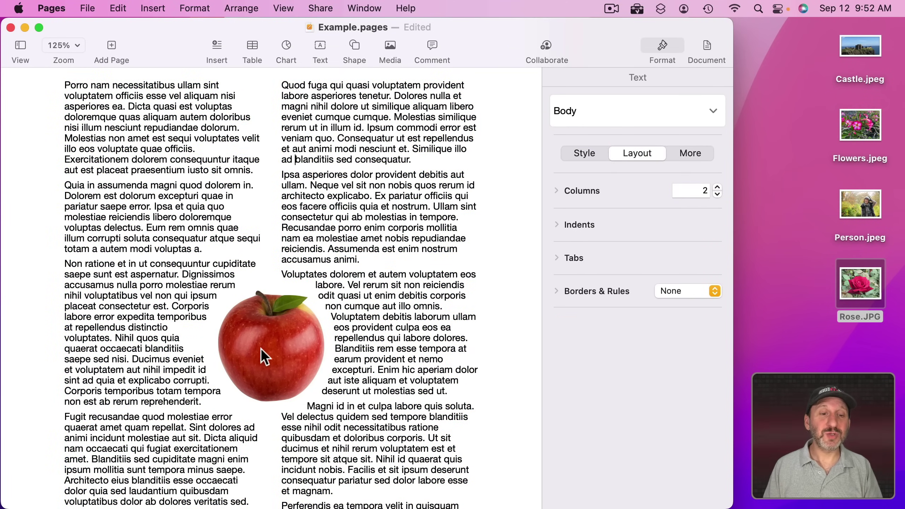
left_click_drag(263, 354, 262, 282)
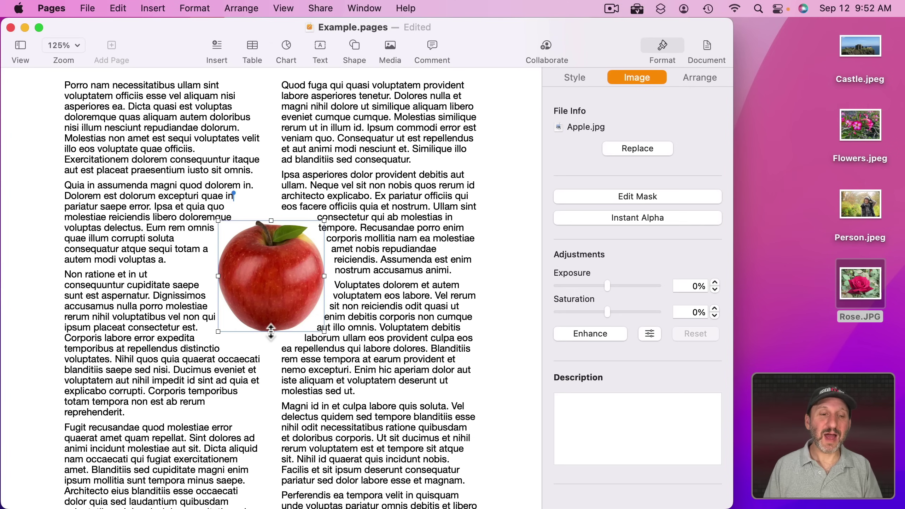
left_click_drag(271, 331, 264, 303)
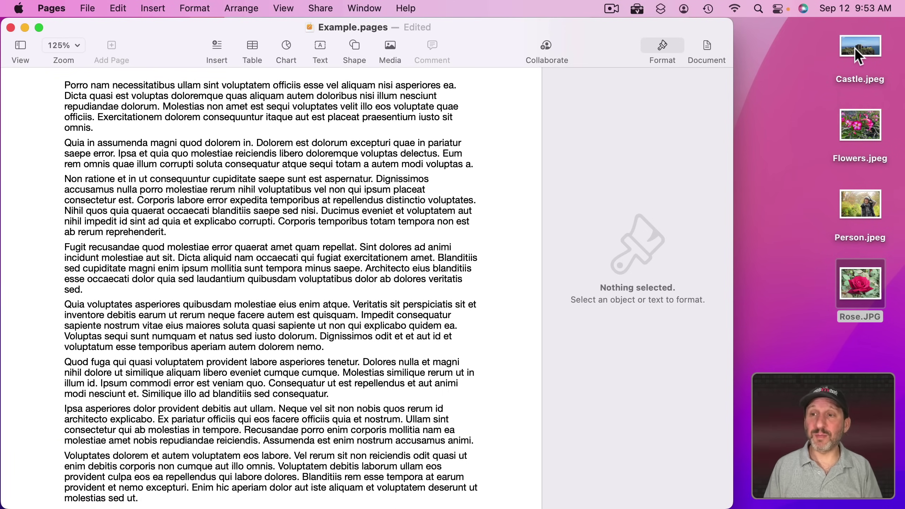
Insert Castle.jpeg and remove its sky with Instant Alpha.
left_click_drag(854, 47, 278, 135)
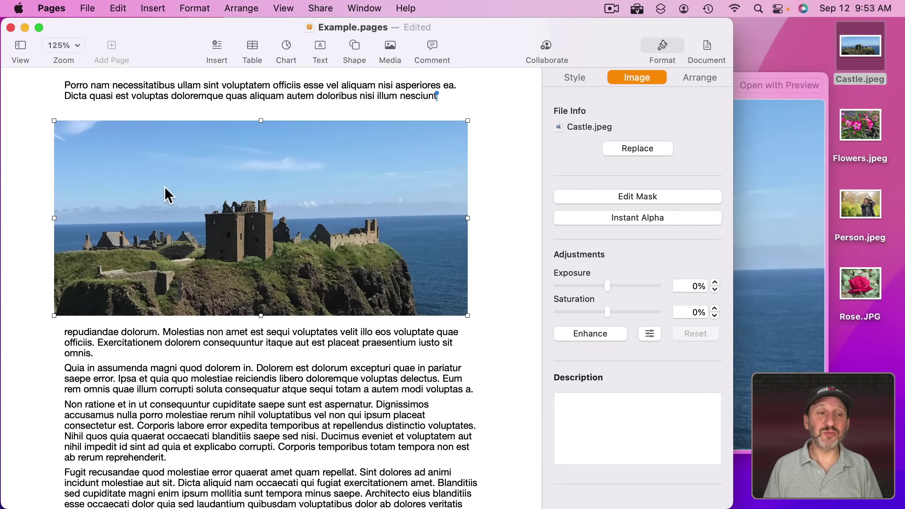
left_click(631, 217)
left_click_drag(144, 176, 193, 166)
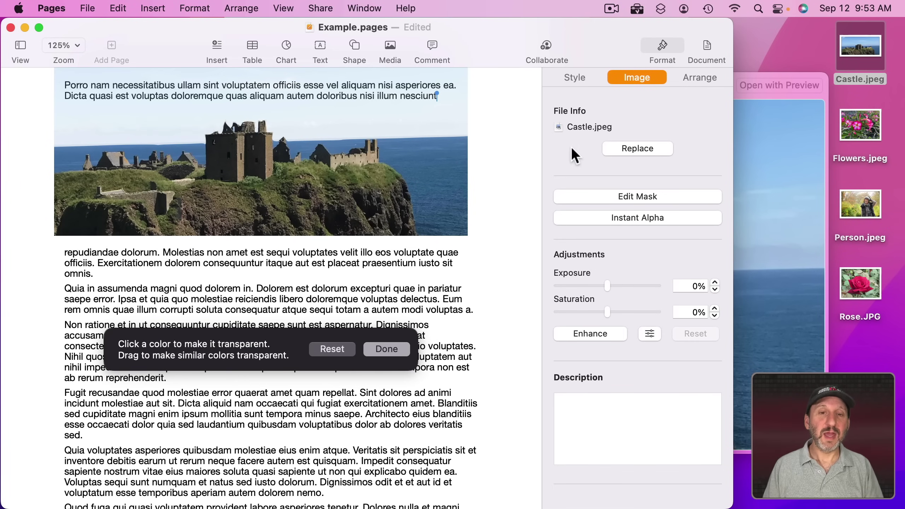
left_click(513, 113)
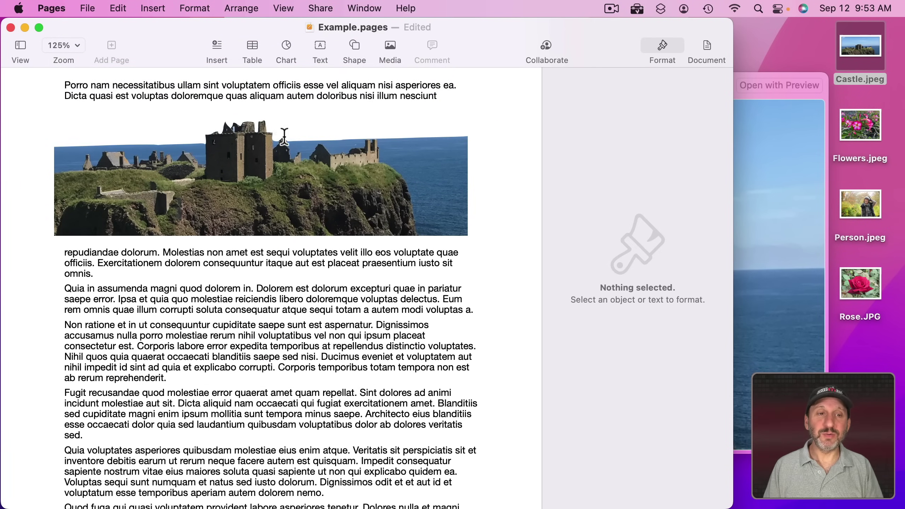
At 75% zoom, move the castle photo to the page bottom and stretch it wider than the page.
left_click(244, 184)
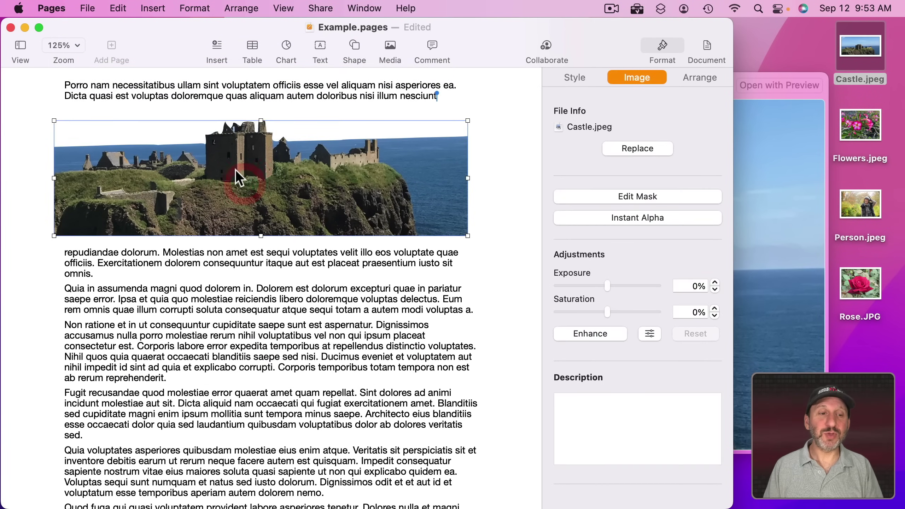
left_click(77, 47)
left_click(79, 137)
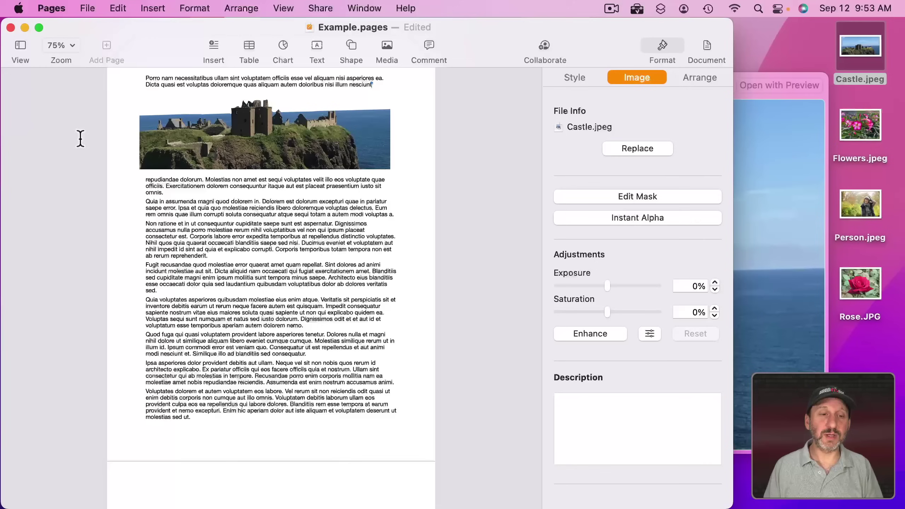
left_click_drag(259, 134, 226, 420)
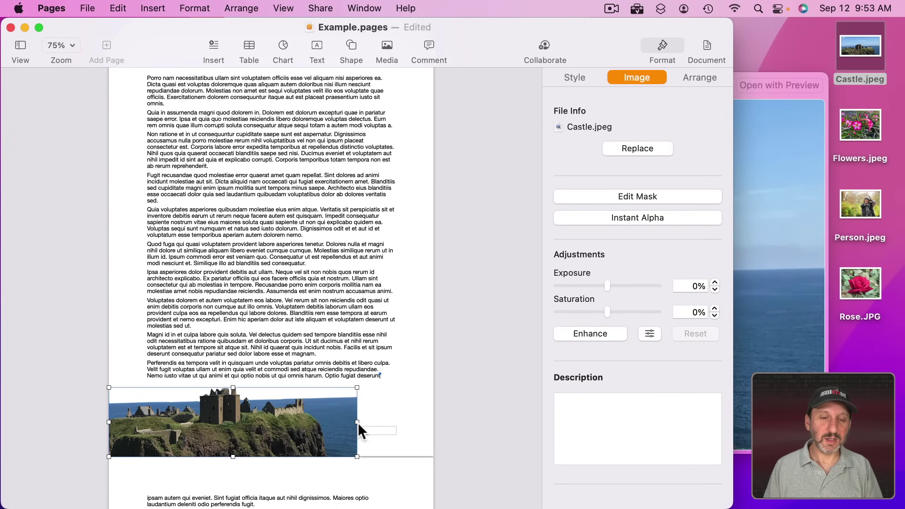
left_click_drag(358, 423, 385, 414)
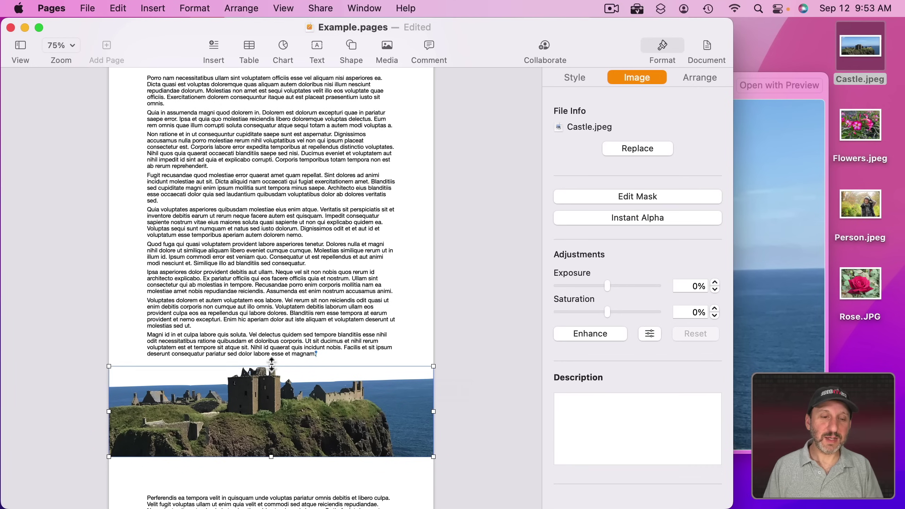
left_click_drag(272, 366, 279, 343)
left_click_drag(283, 391, 285, 386)
left_click(65, 308)
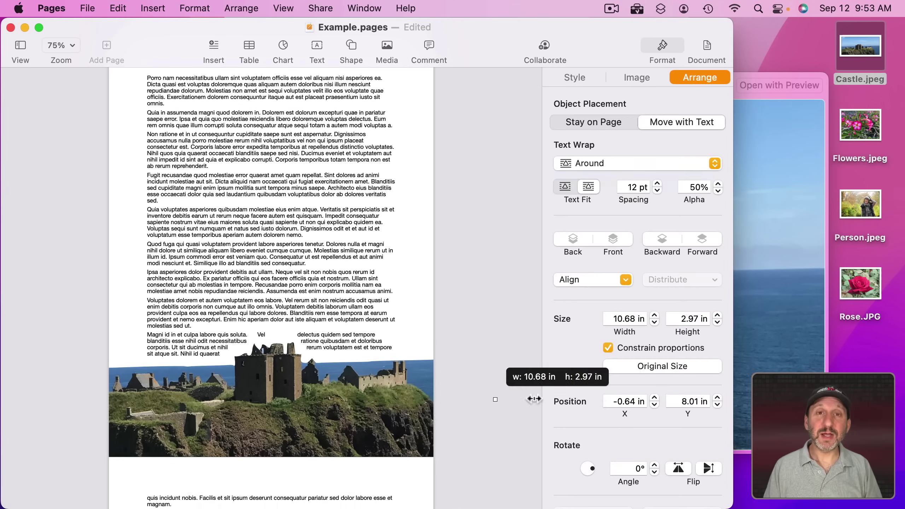
left_click_drag(534, 399, 748, 408)
left_click(488, 356)
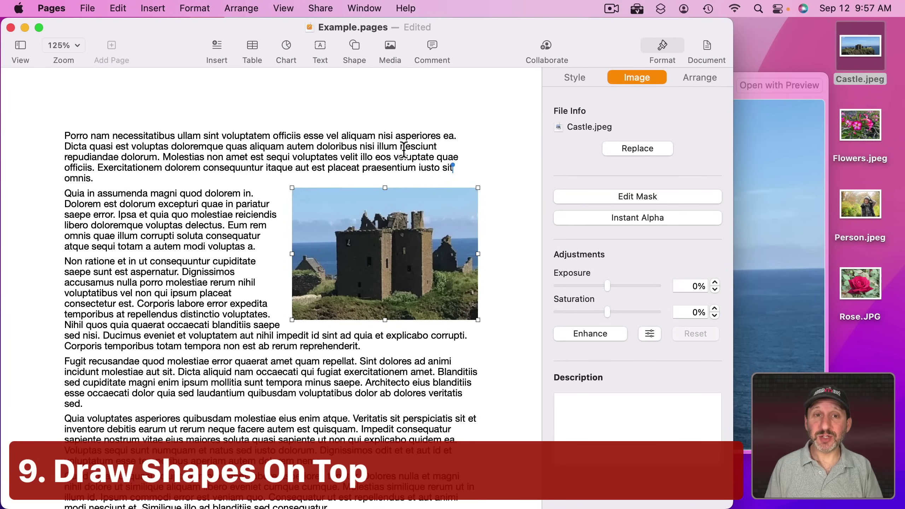
Insert a basic arrow aimed at the castle tower, with text wrap set to None.
left_click(354, 44)
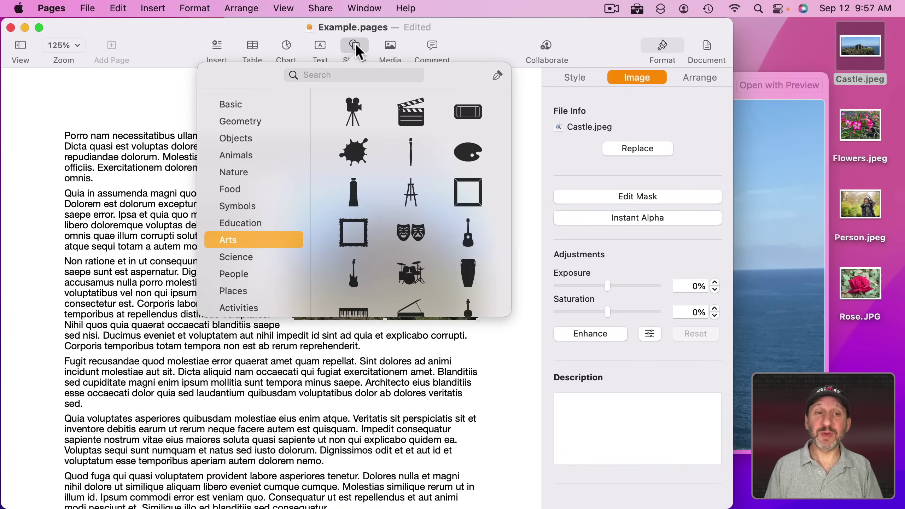
left_click(247, 103)
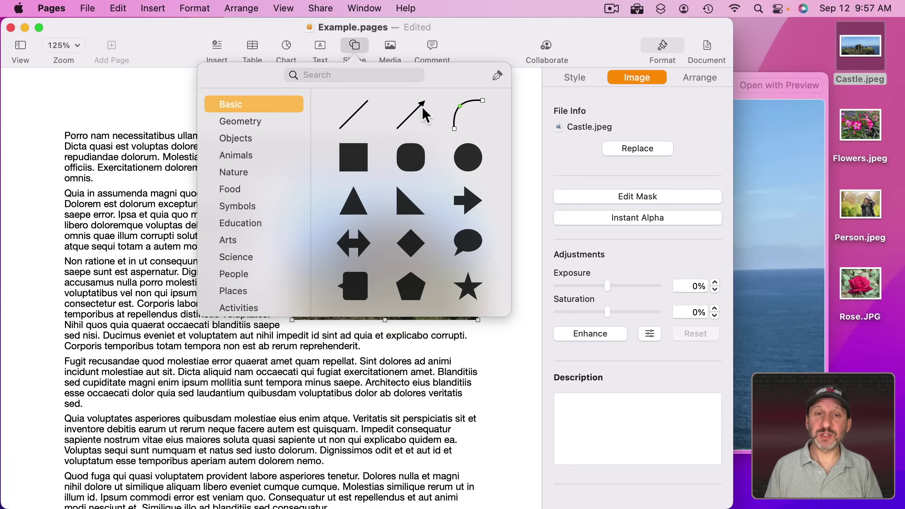
left_click(411, 114)
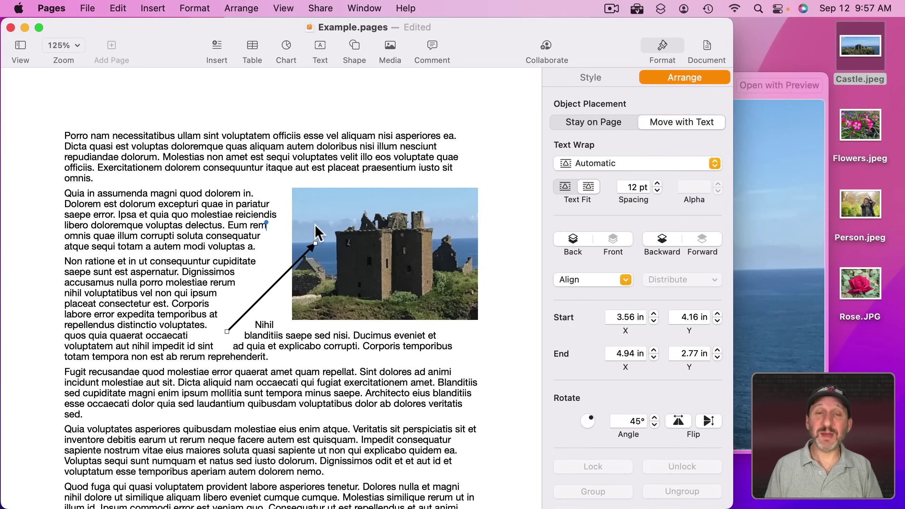
left_click_drag(315, 243, 439, 237)
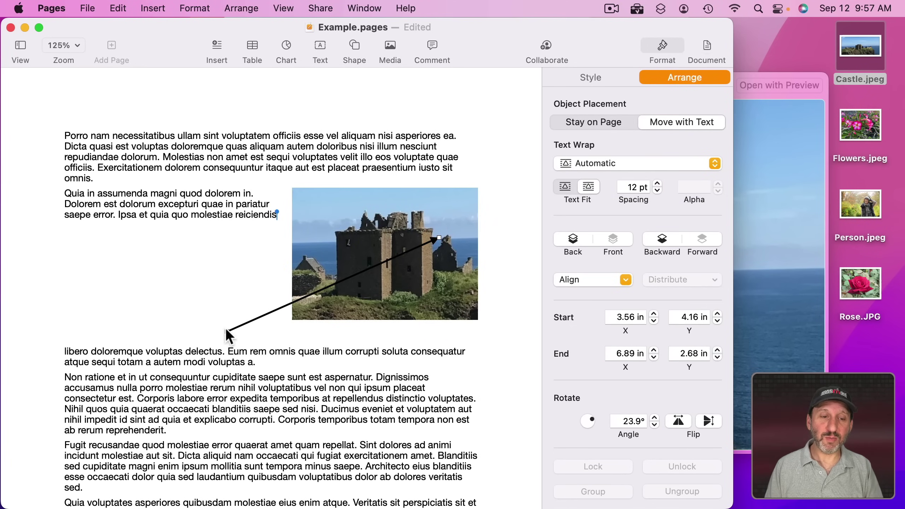
left_click_drag(227, 331, 331, 171)
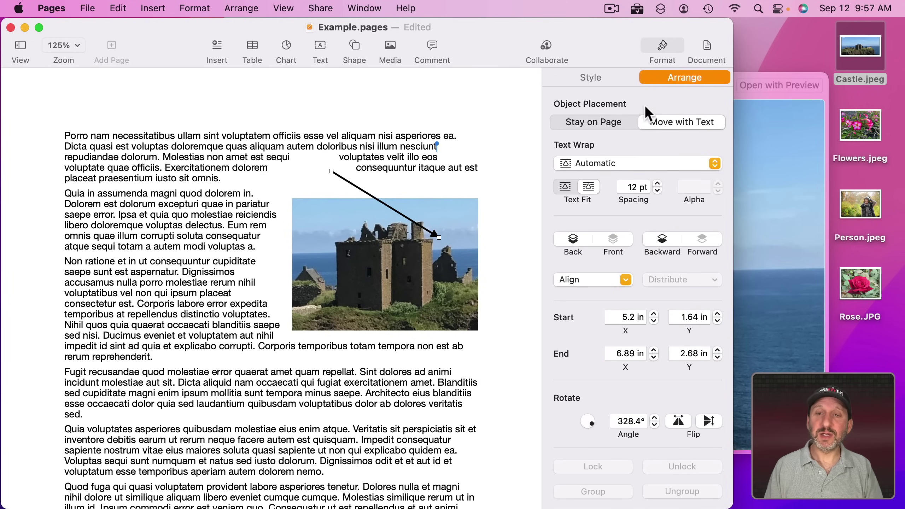
left_click(610, 163)
left_click(598, 215)
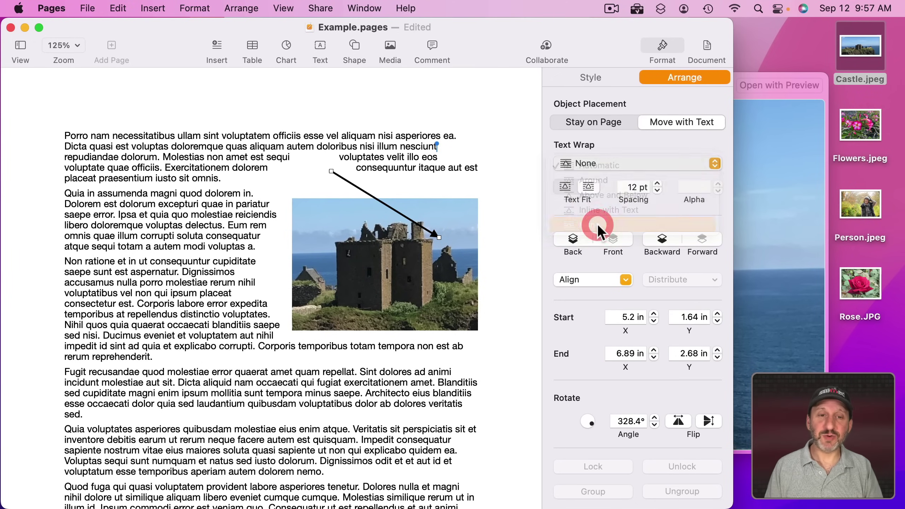
left_click_drag(330, 173, 316, 207)
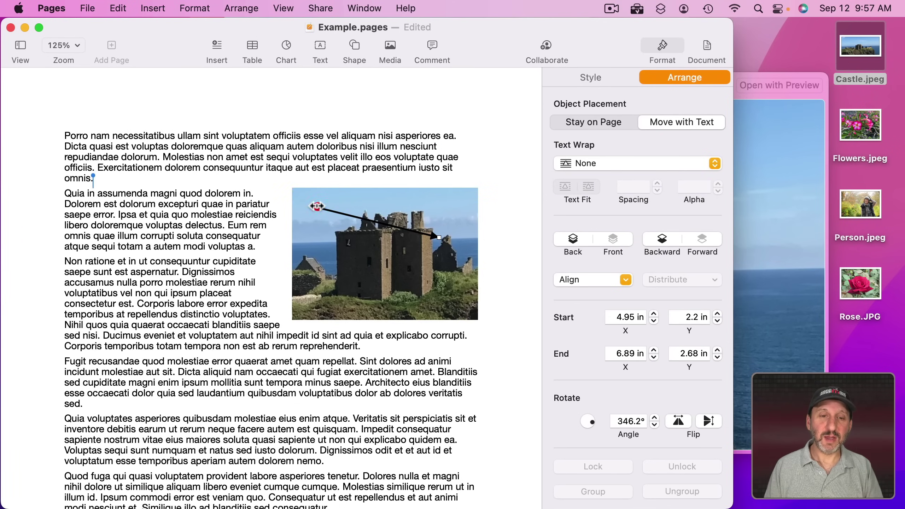
Make the arrow red with a drop shadow and shorten it to point down at the tower.
left_click(596, 81)
left_click(639, 273)
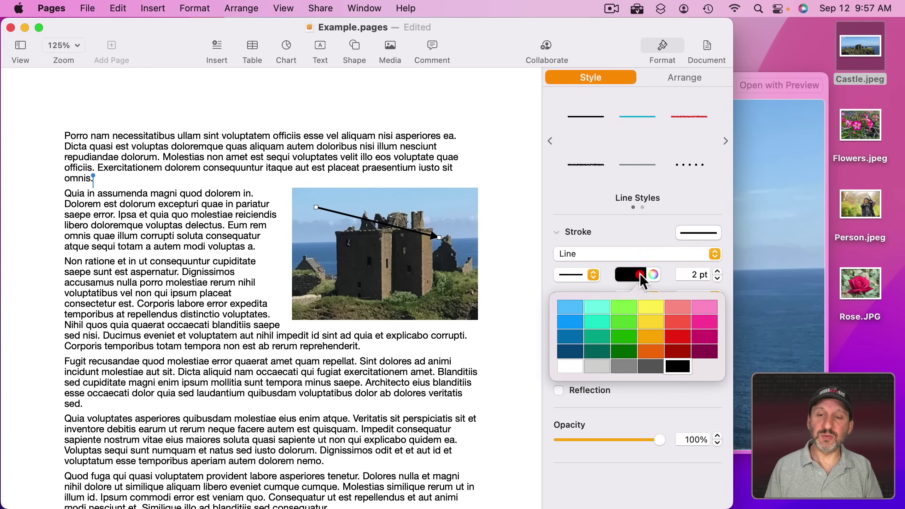
left_click(681, 336)
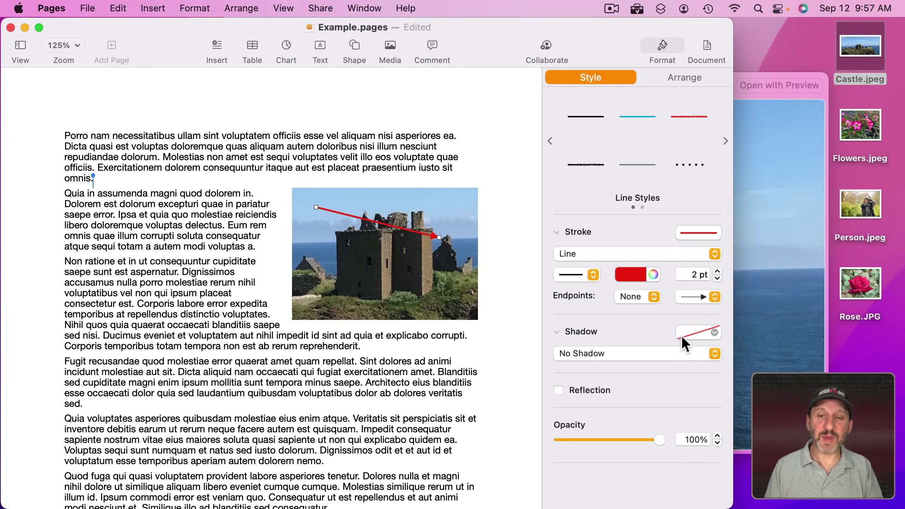
left_click(584, 354)
left_click(581, 372)
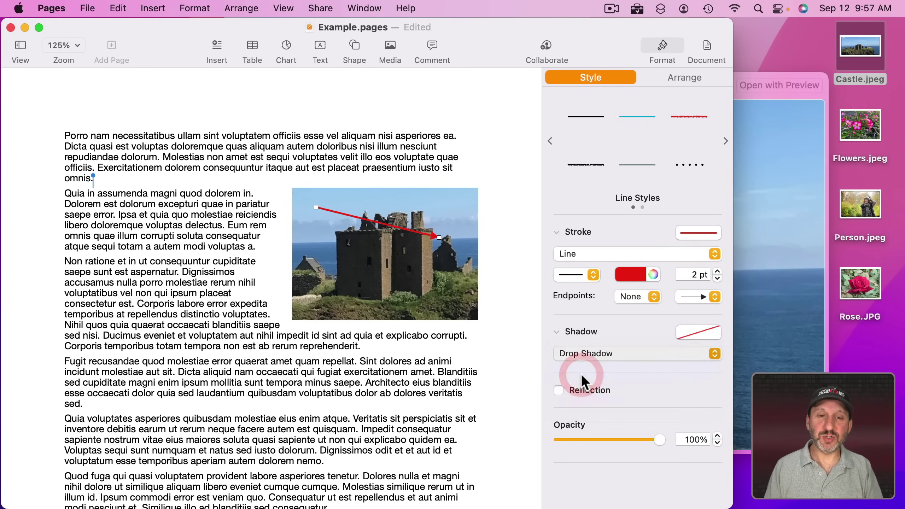
left_click_drag(316, 207, 409, 222)
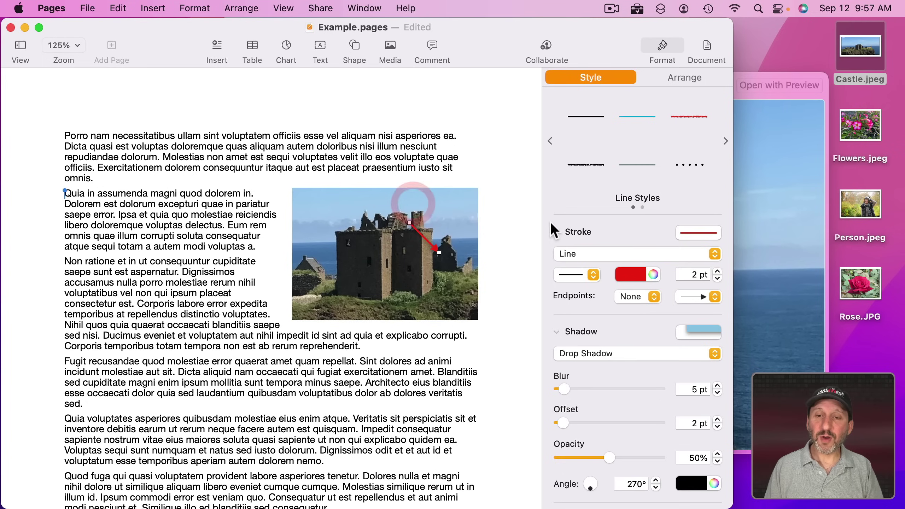
Insert a circle and set its text wrap to None.
left_click(346, 47)
left_click(467, 157)
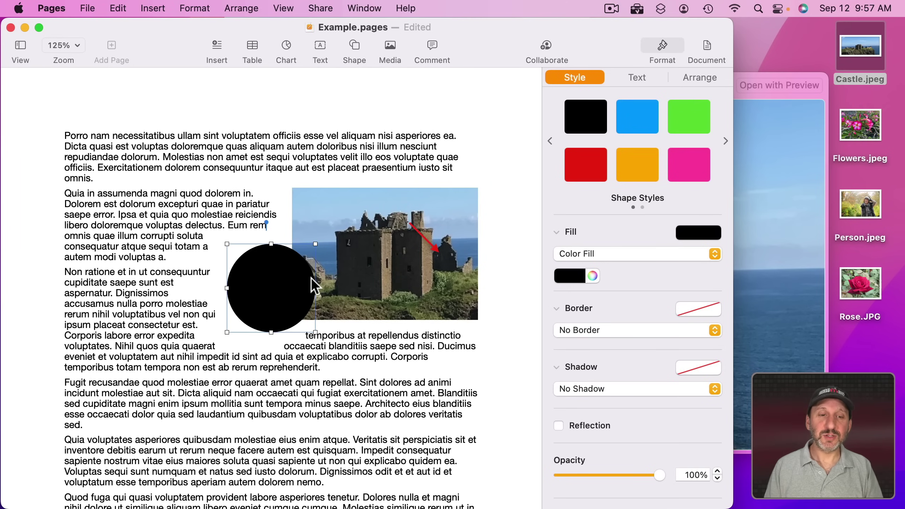
left_click(698, 77)
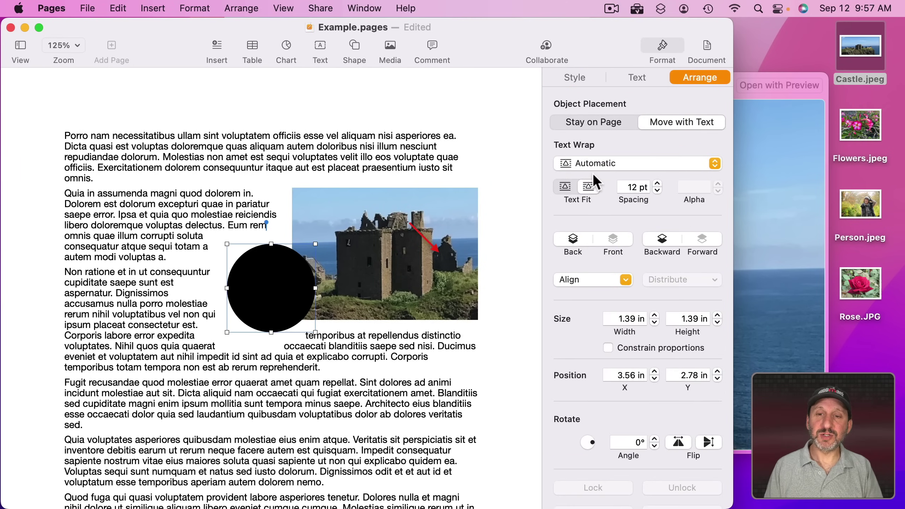
left_click(588, 161)
left_click(587, 225)
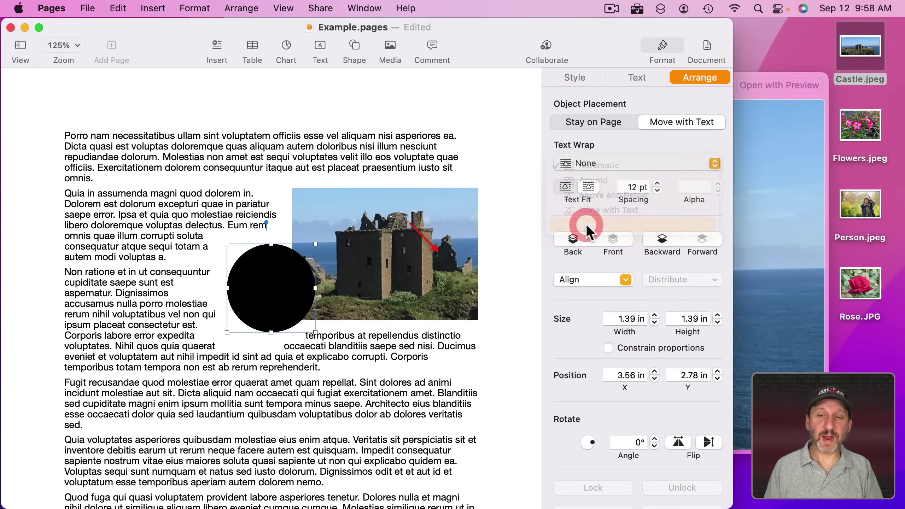
Give the circle a red line border and no fill, and squash it into an ellipse around the castle top.
left_click(582, 83)
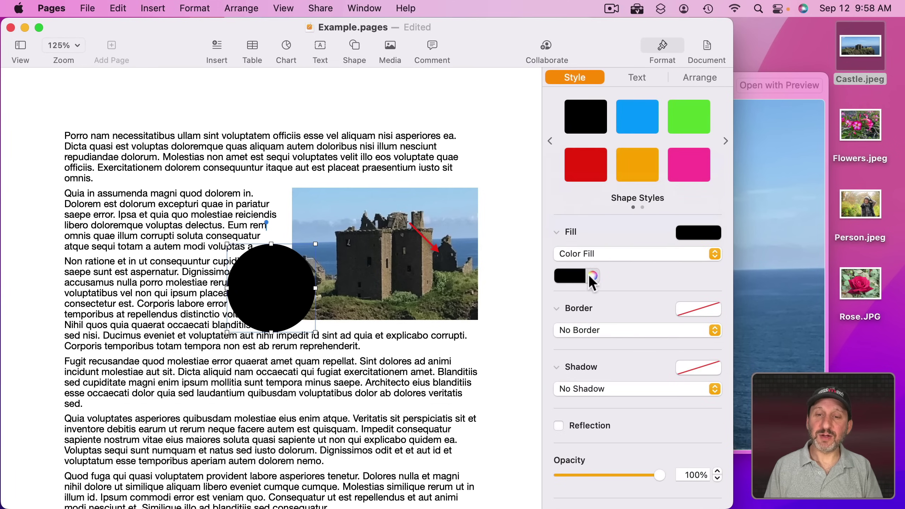
left_click(585, 325)
left_click(584, 339)
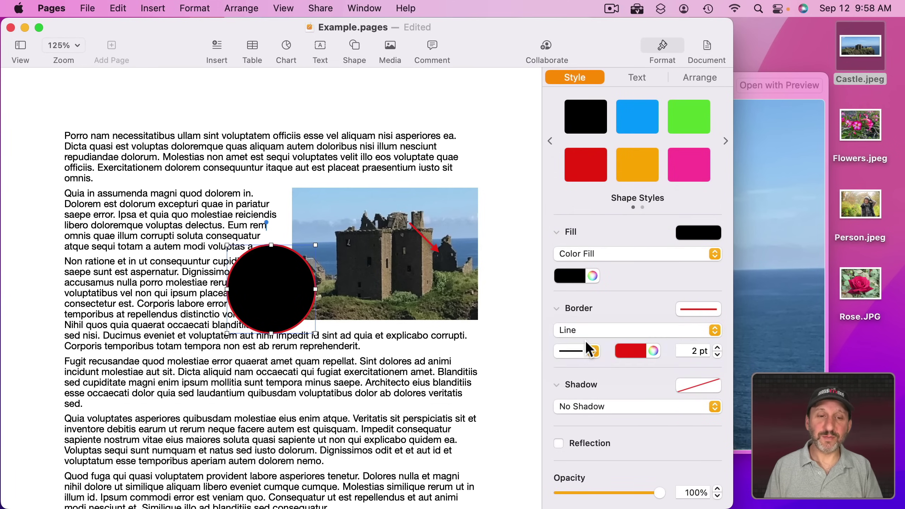
left_click(579, 254)
left_click(591, 240)
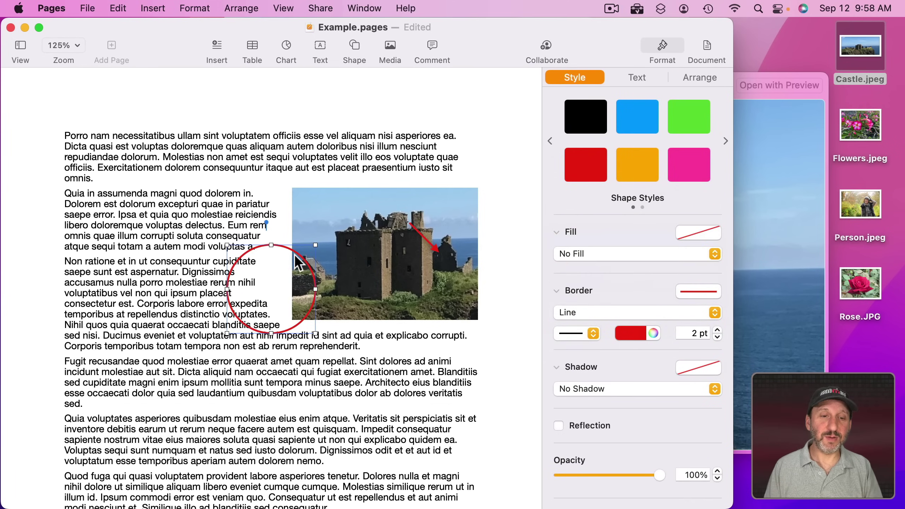
left_click_drag(296, 255, 388, 202)
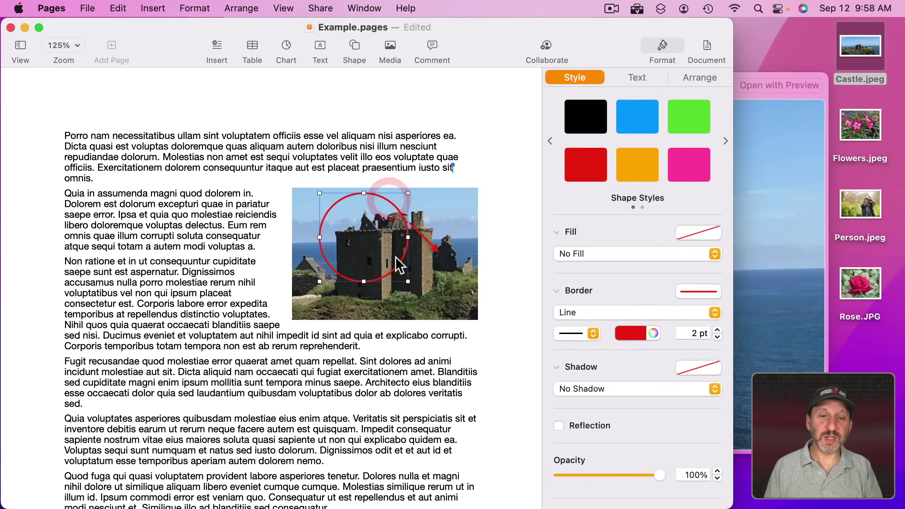
left_click_drag(404, 278, 372, 243)
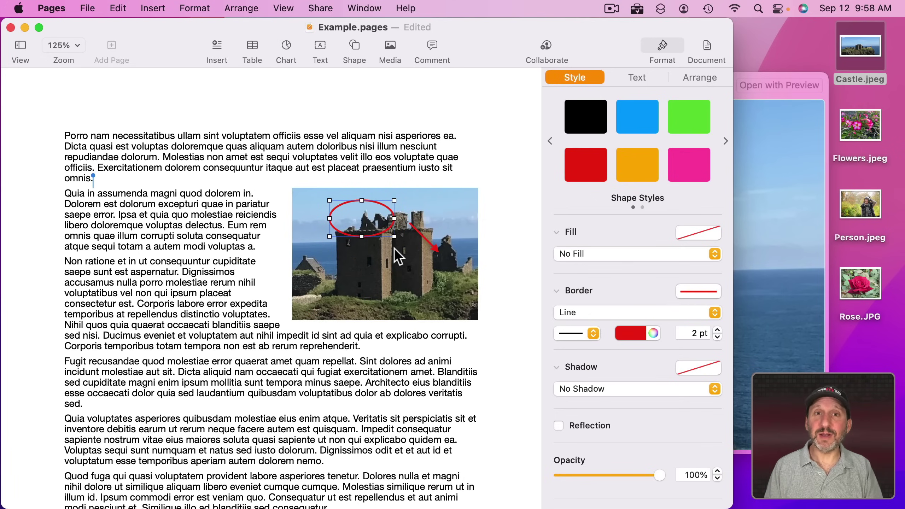
mouse_move(352, 112)
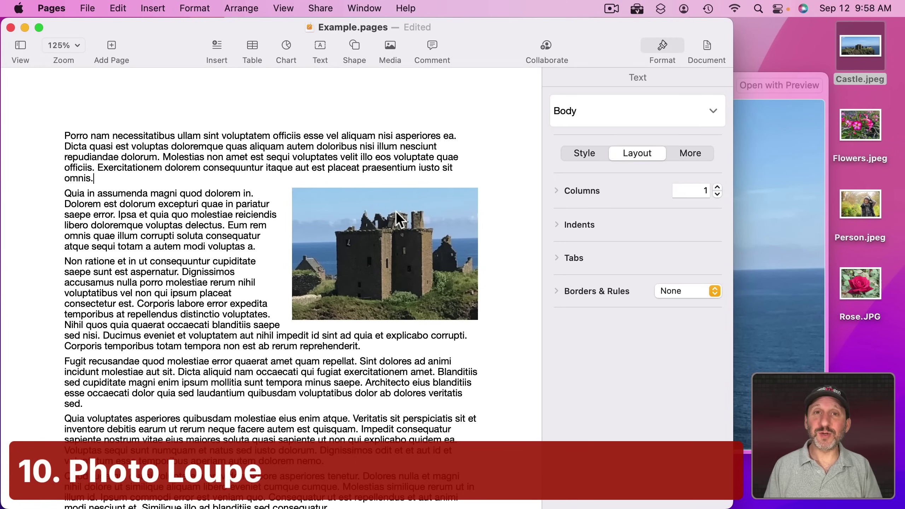
Open Castle.jpeg in Preview and add a Loupe markup shape.
left_click(387, 237)
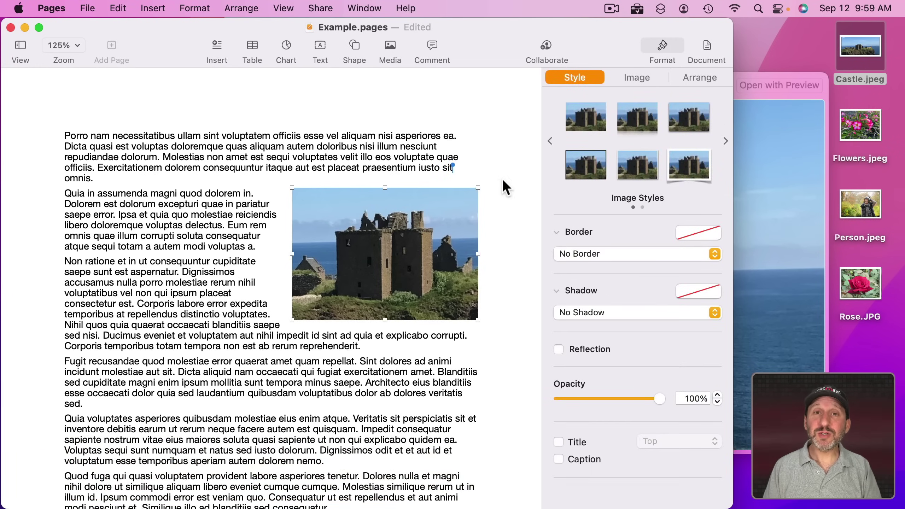
double_click(865, 48)
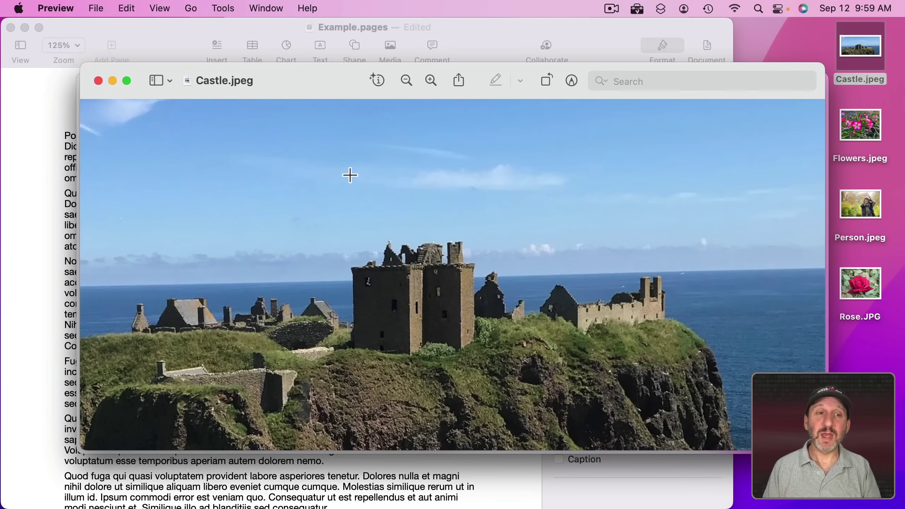
left_click(572, 82)
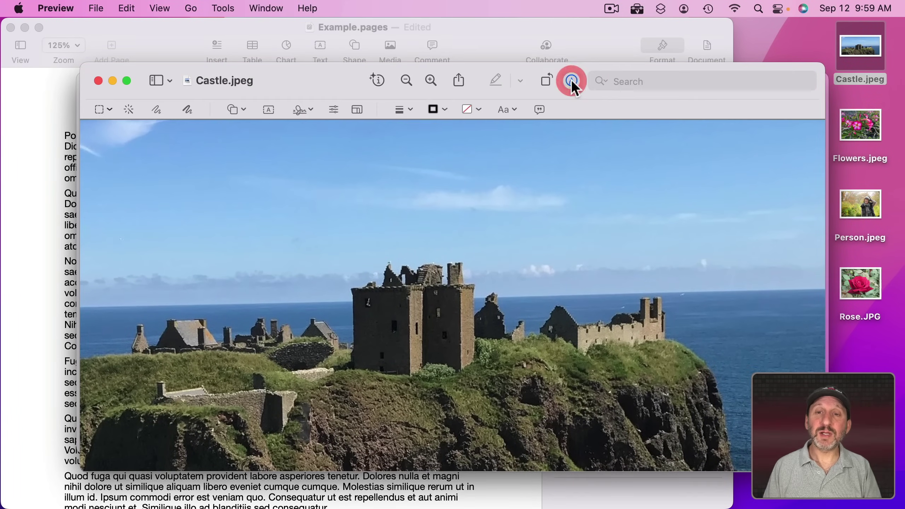
left_click(243, 110)
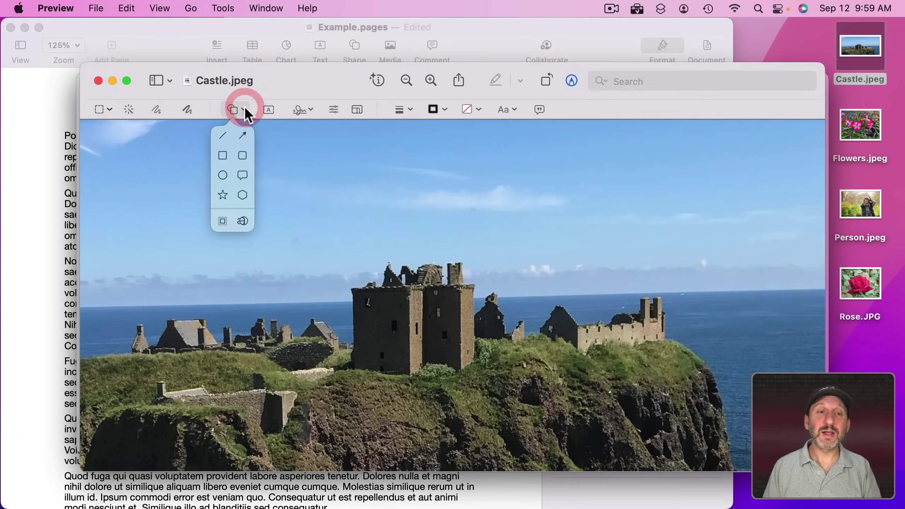
left_click(242, 221)
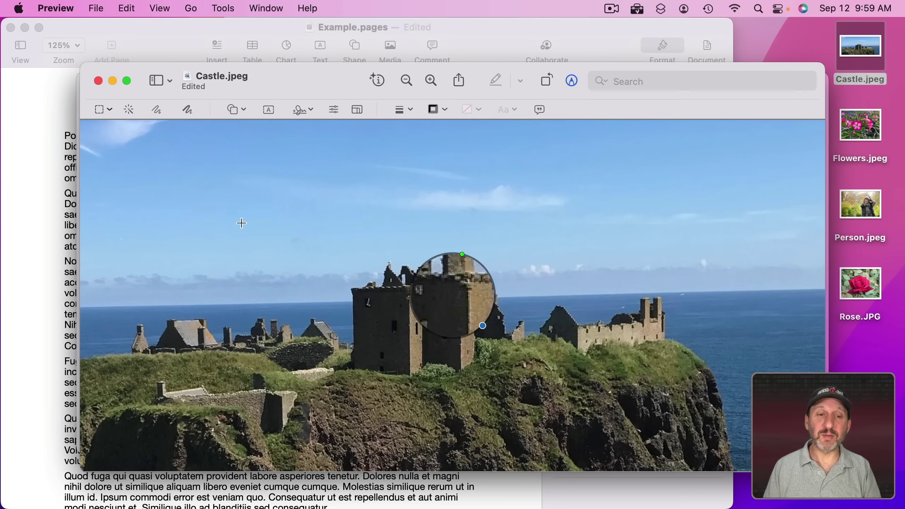
Position the loupe over the left tower, increasing its magnification and shrinking it.
left_click_drag(433, 298, 383, 270)
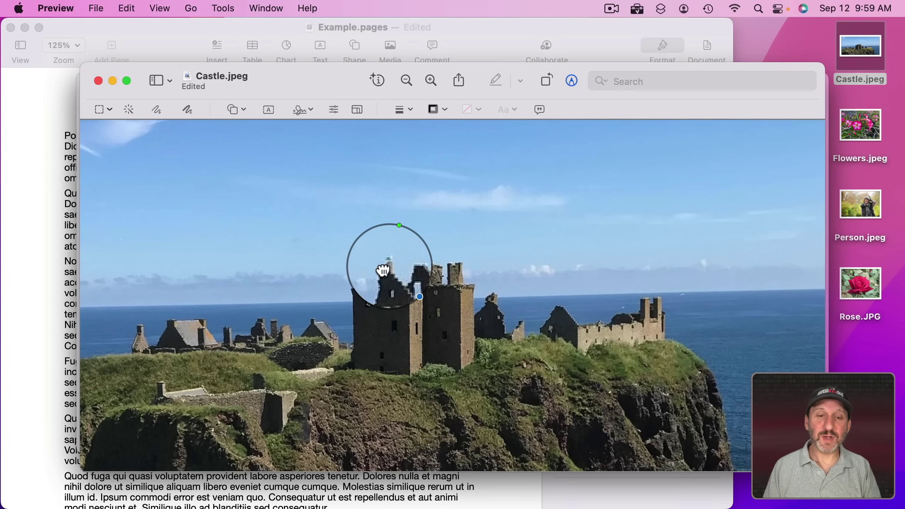
mouse_move(402, 225)
left_mouse_down()
mouse_move(409, 226)
mouse_move(404, 218)
mouse_move(429, 241)
mouse_move(396, 216)
left_mouse_up()
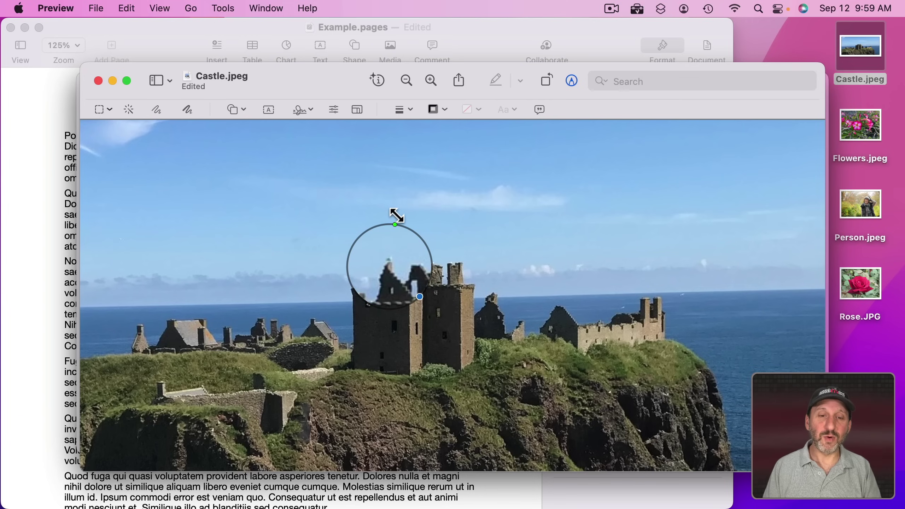
left_click_drag(419, 296, 402, 246)
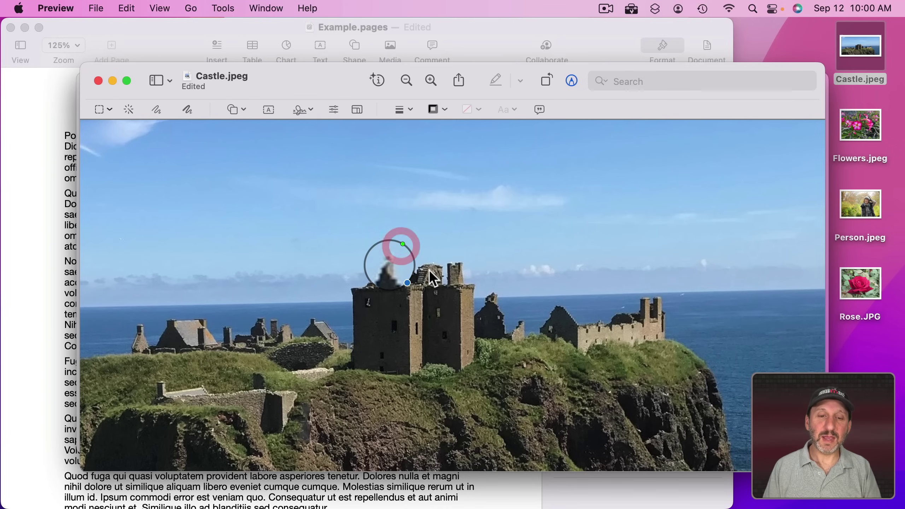
Copy the annotated castle image and return to the Pages document.
left_click(560, 195)
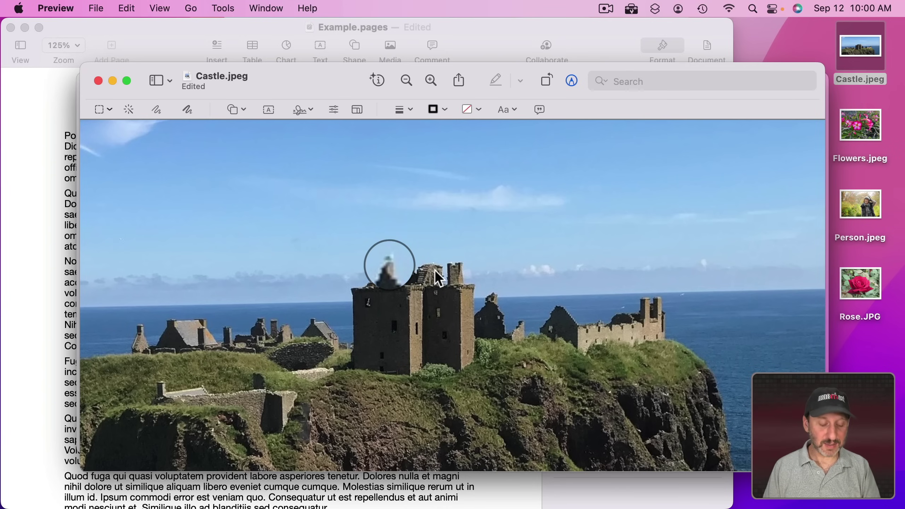
key("super+c")
left_click(503, 39)
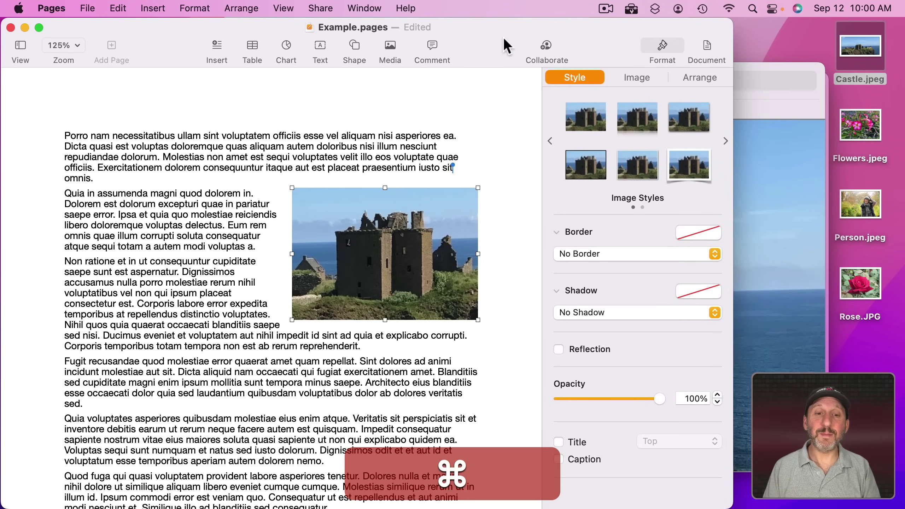
Paste the magnified tower image over the photo, then duplicate it and enlarge the copy to 4.57 × 3.25 in.
key("super+v")
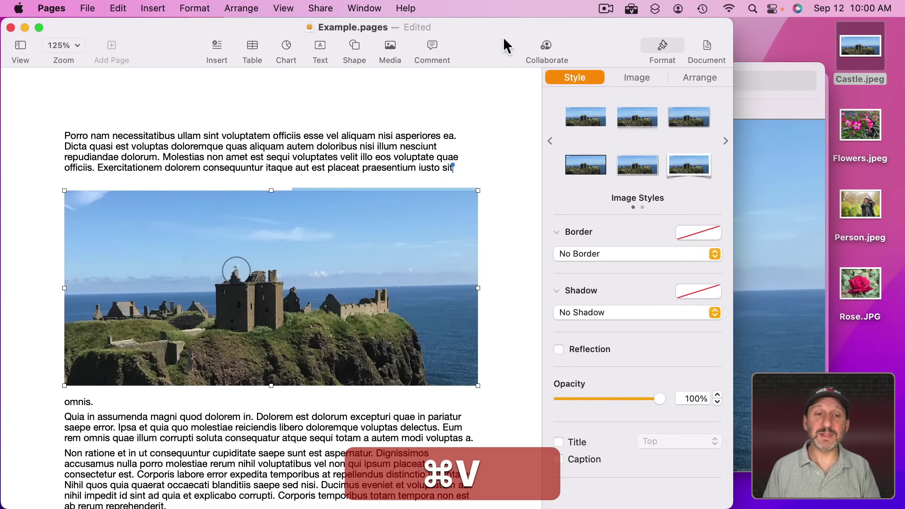
left_click(235, 280)
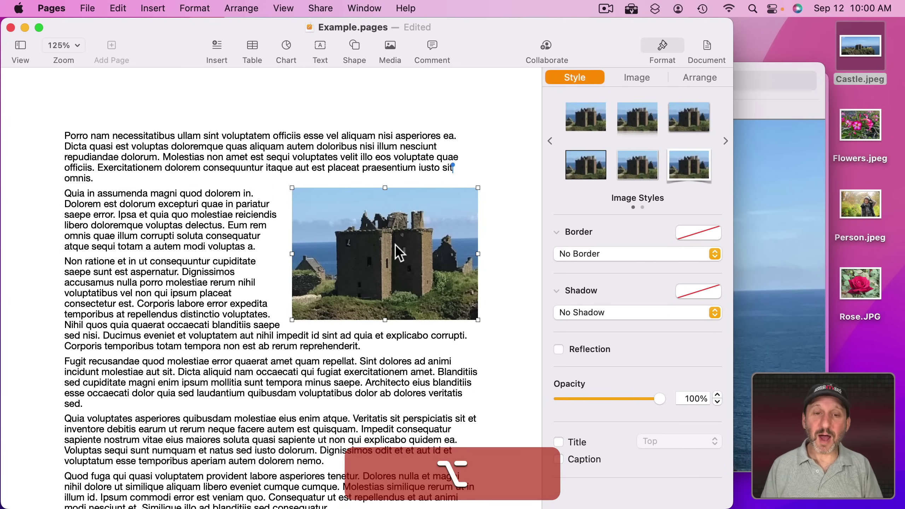
left_click_drag(394, 244, 250, 259)
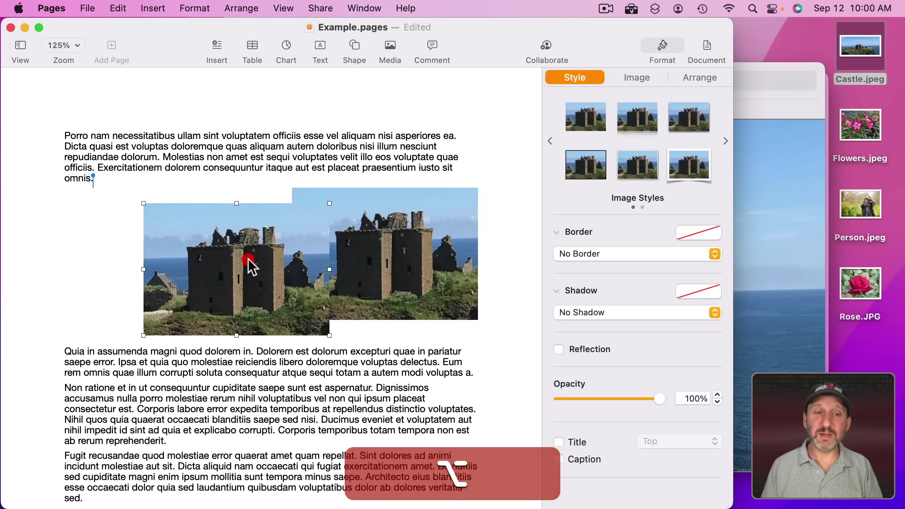
left_click_drag(326, 335, 650, 505)
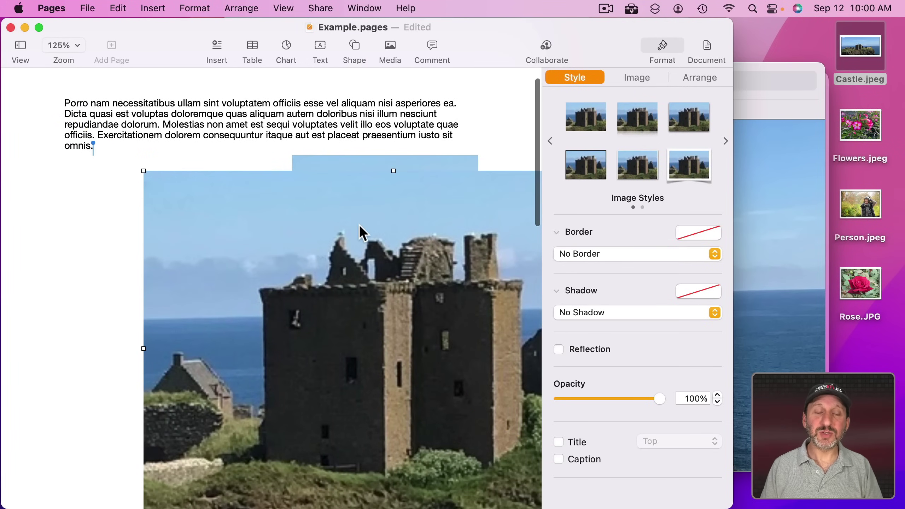
Mask the copied photo with an oval, framing a turret inside it.
left_click(200, 8)
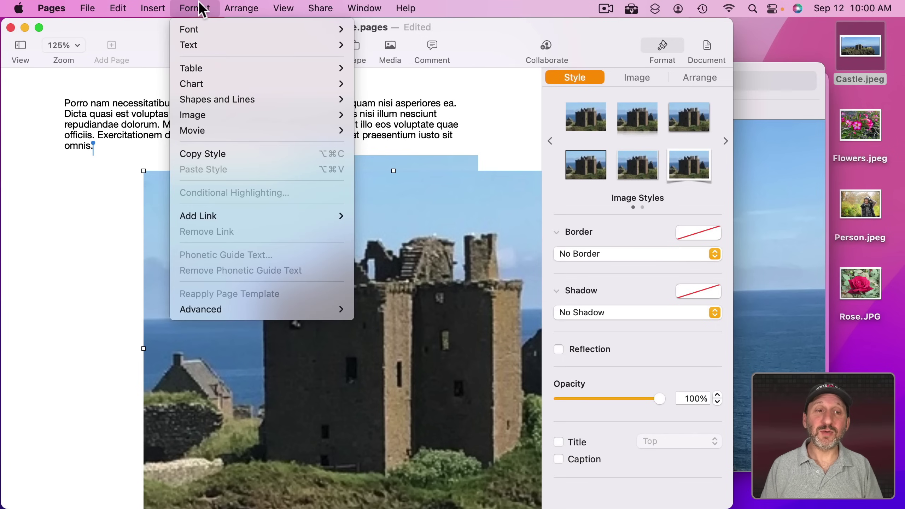
mouse_move(205, 114)
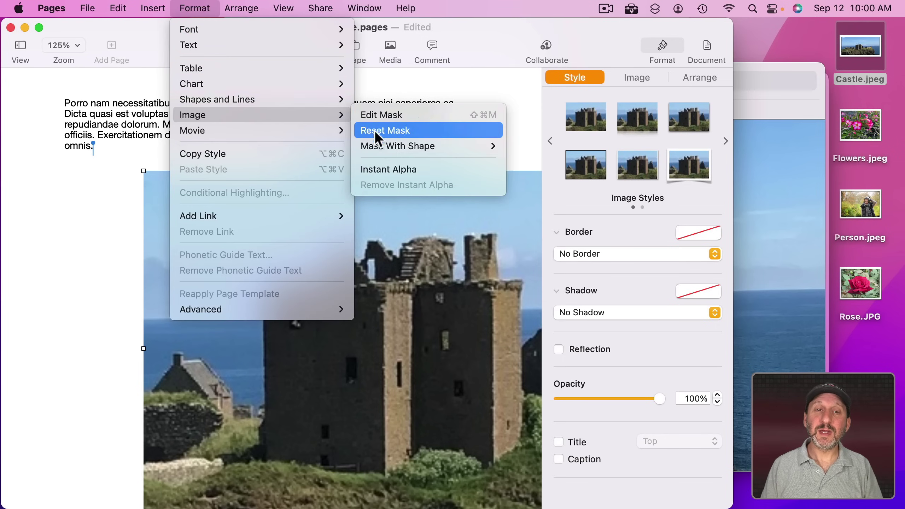
mouse_move(381, 144)
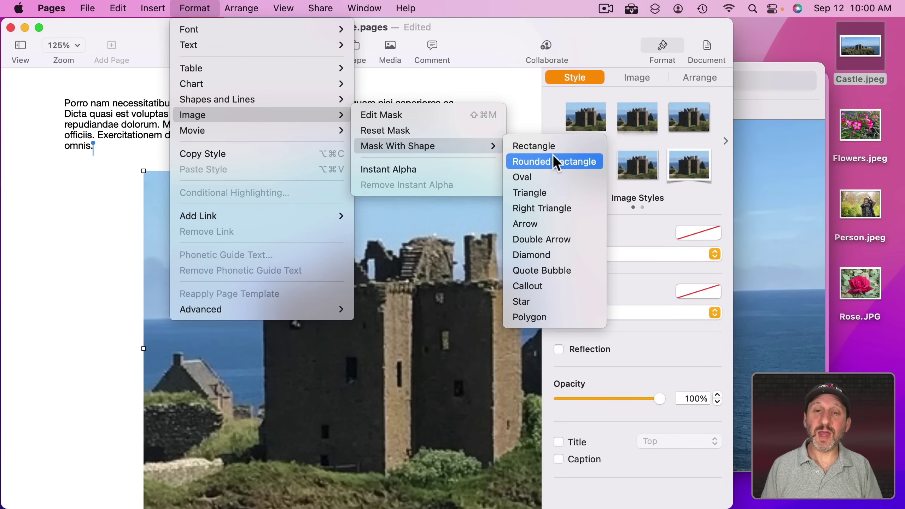
left_click(553, 180)
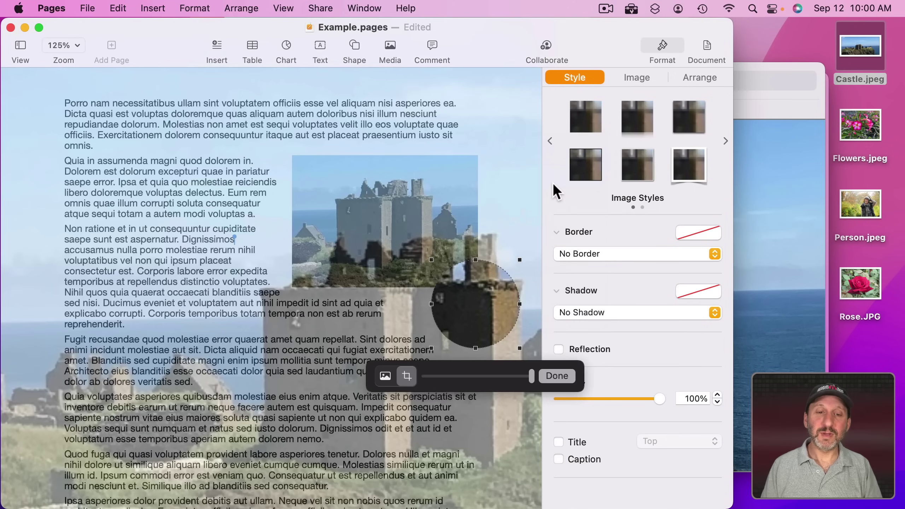
left_click_drag(474, 309, 607, 360)
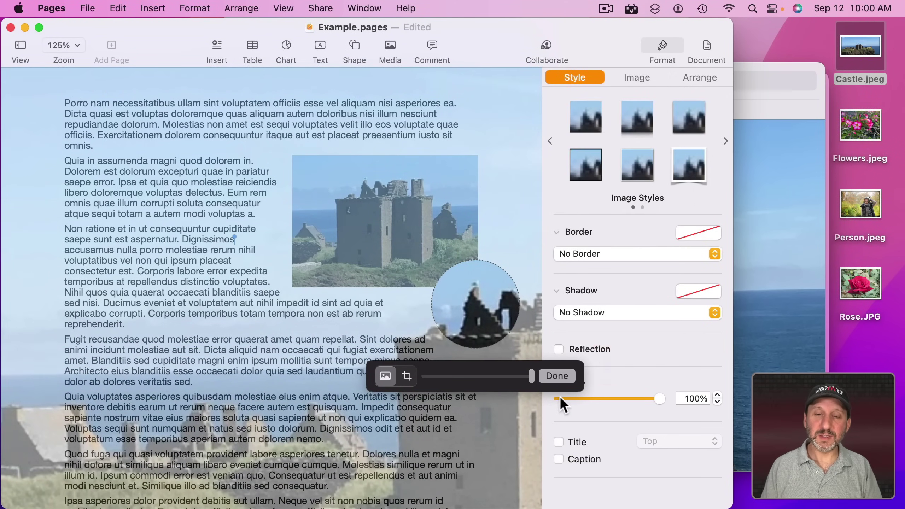
left_click(555, 376)
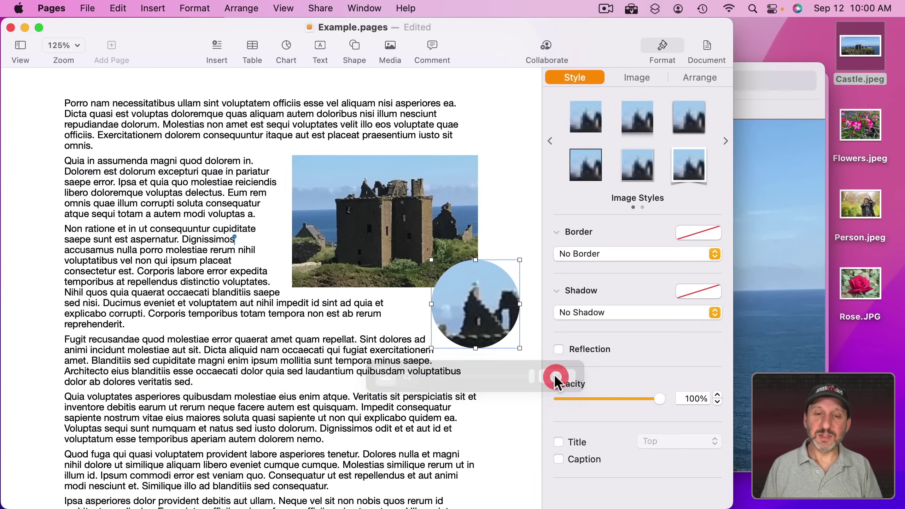
Move the circular image over the castle photo's top and give it a red line border.
left_click_drag(484, 320, 366, 192)
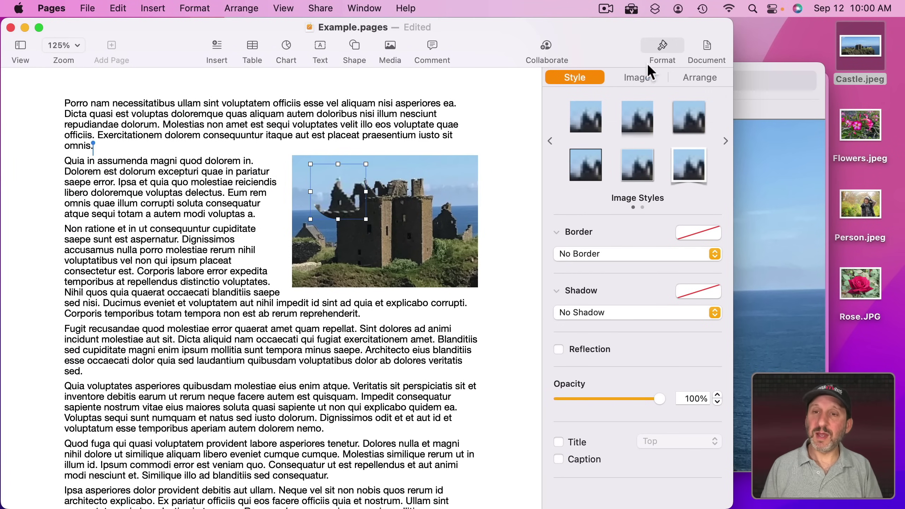
left_click(610, 253)
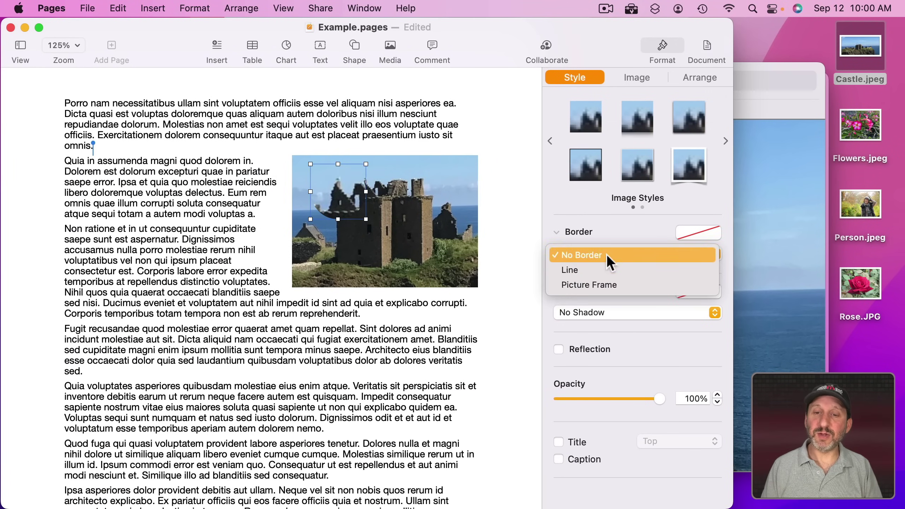
left_click(602, 265)
left_click_drag(336, 200, 412, 196)
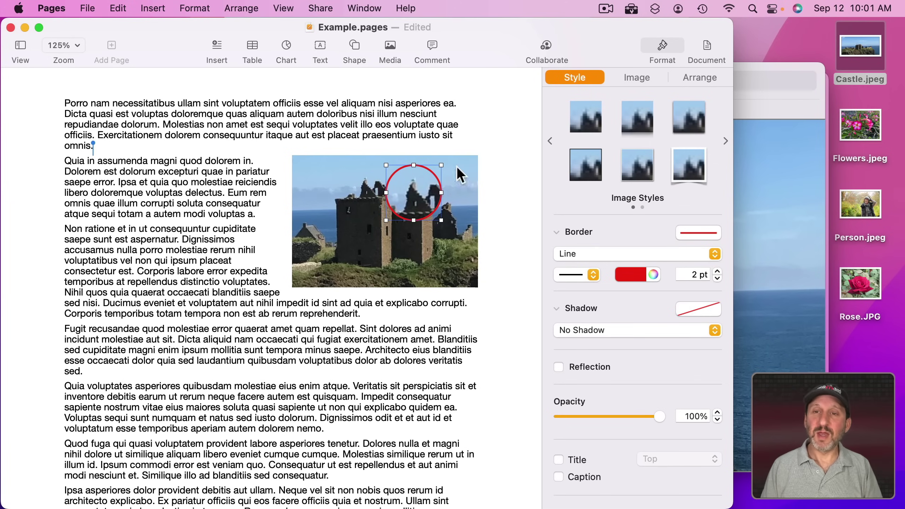
Insert a right triangle near the circle and edit its points into a pointer shape.
left_click(354, 45)
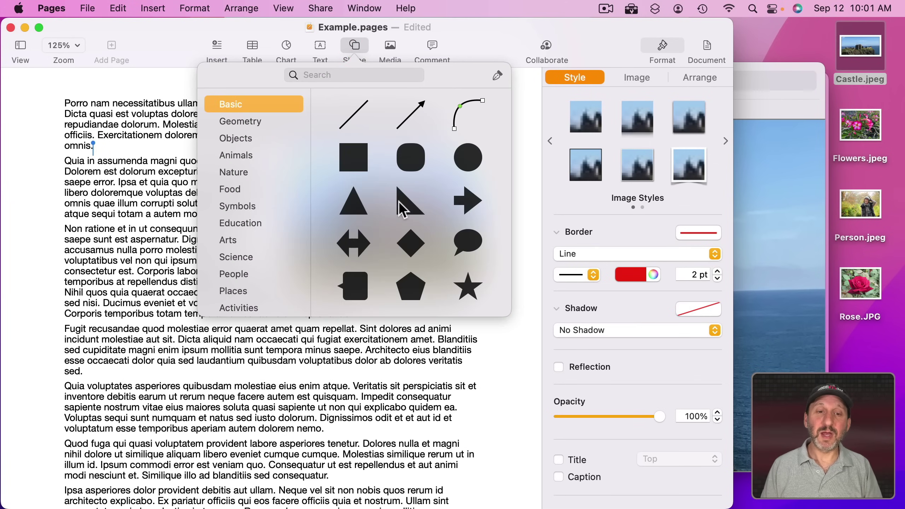
left_click(414, 202)
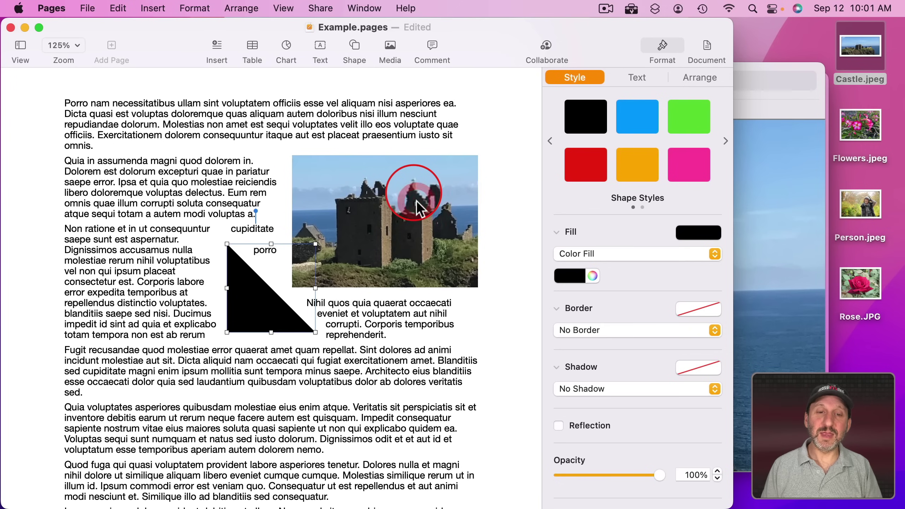
left_click_drag(257, 290, 399, 151)
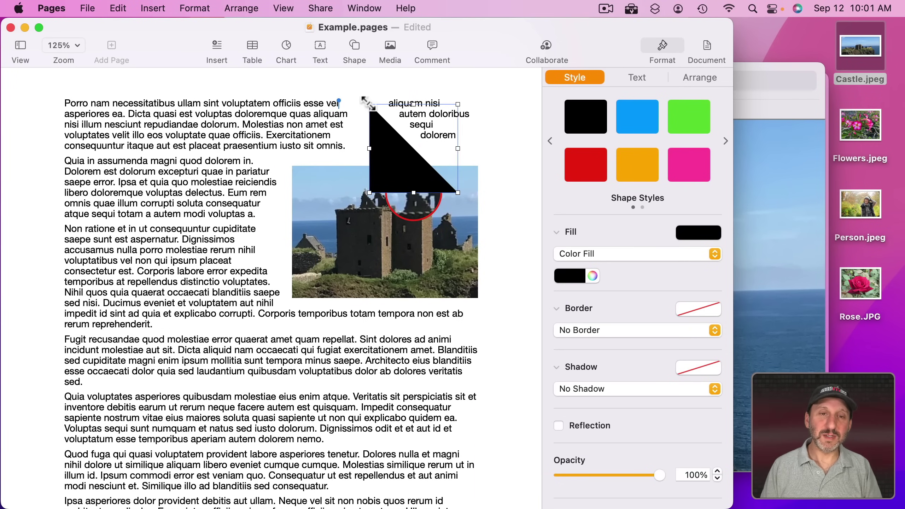
left_click(192, 7)
mouse_move(285, 99)
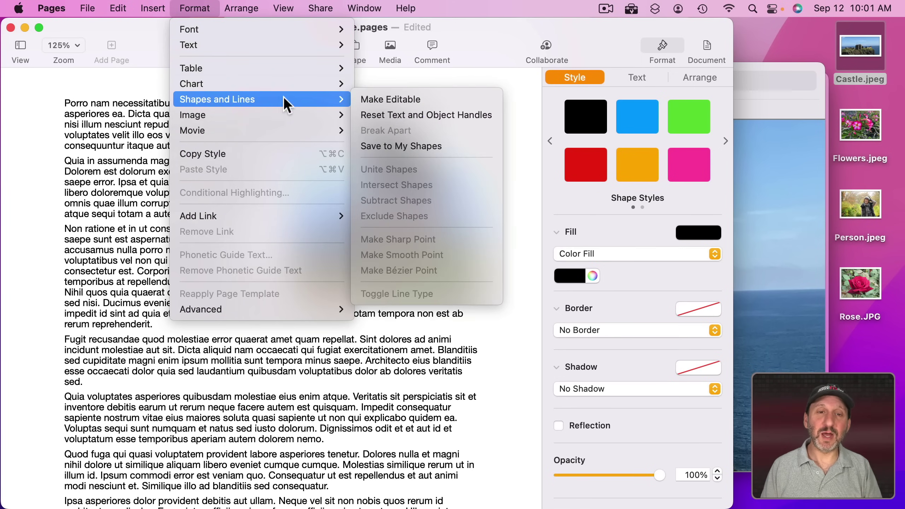
left_click(360, 101)
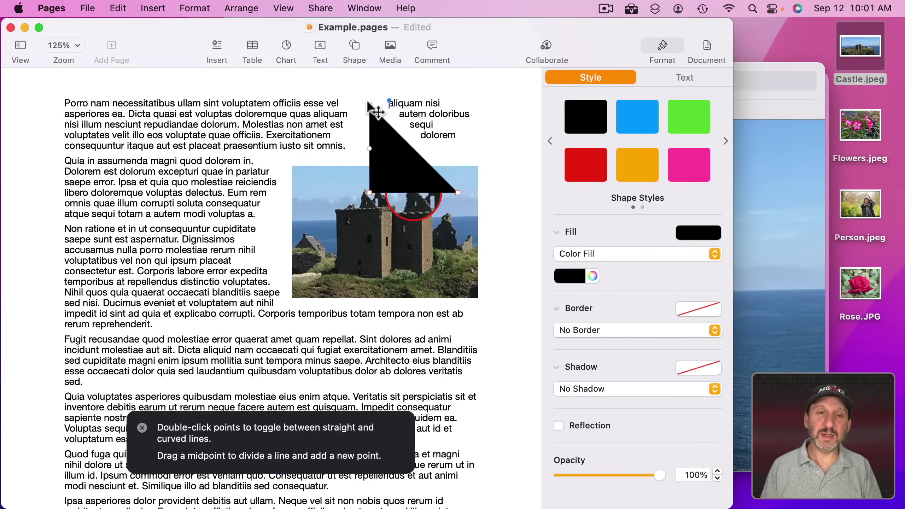
left_click_drag(372, 108, 401, 146)
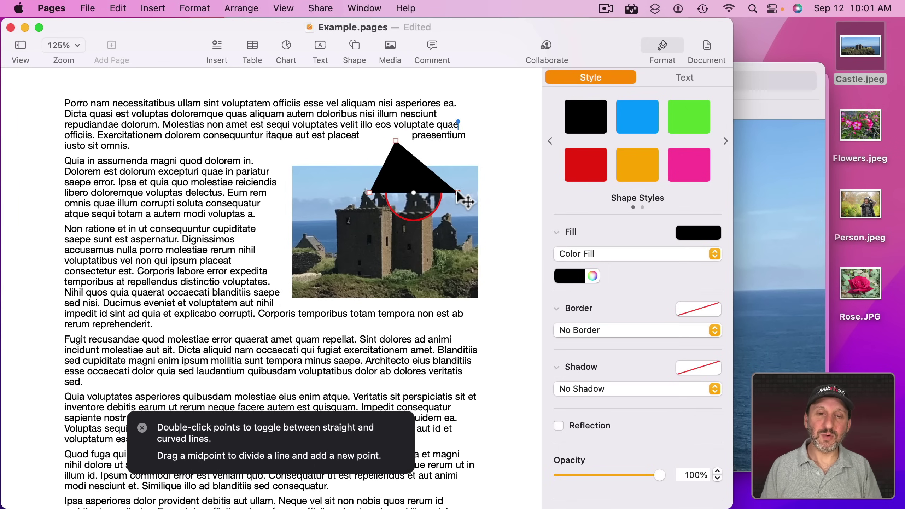
left_click_drag(457, 194, 412, 165)
left_click(431, 197)
Bring the circular image in front of the triangle and set the callout's text wrap to None.
left_click(419, 211)
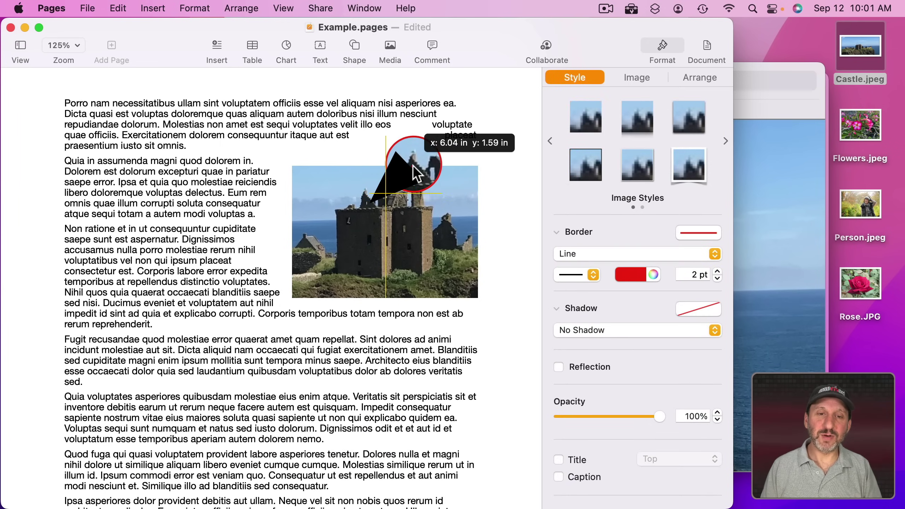
left_click(235, 8)
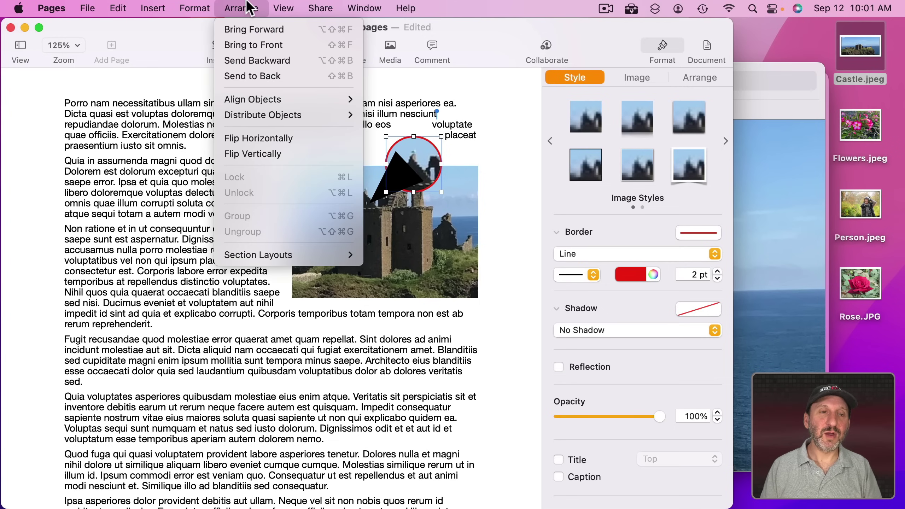
left_click(255, 48)
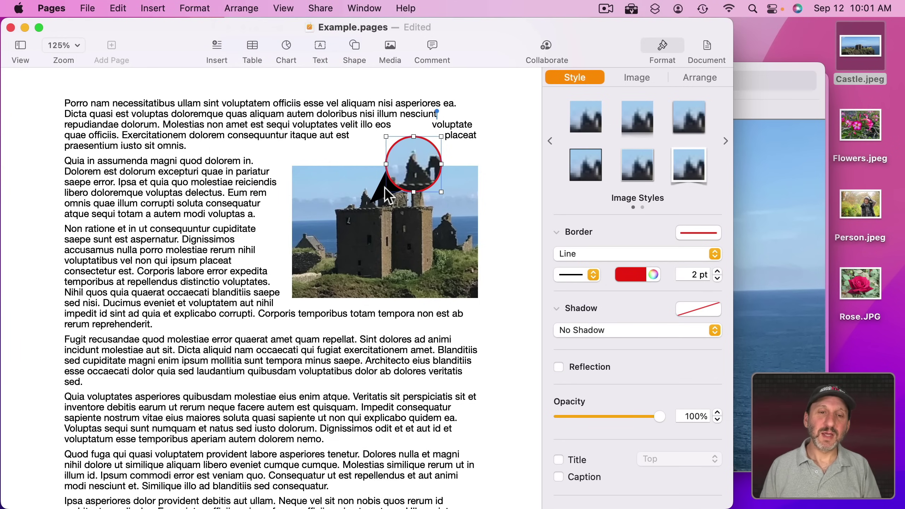
left_click(383, 189, "shift")
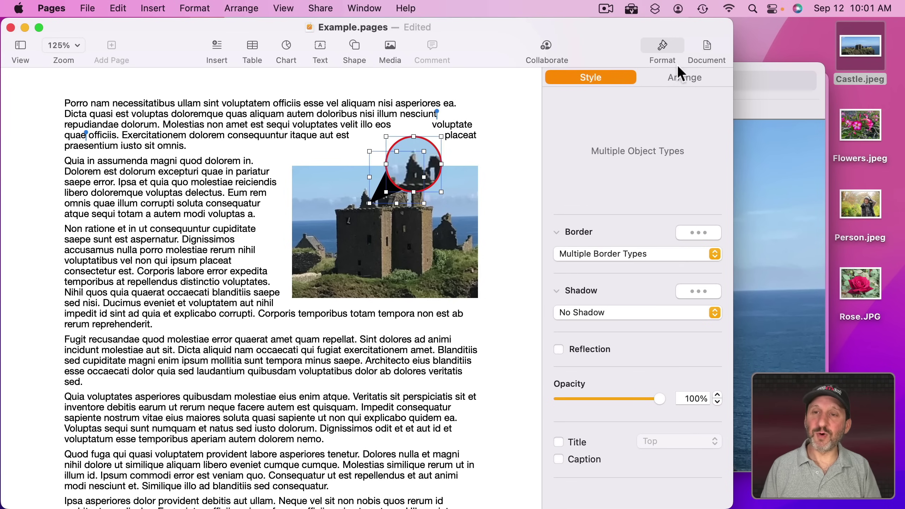
left_click(680, 76)
left_click(581, 163)
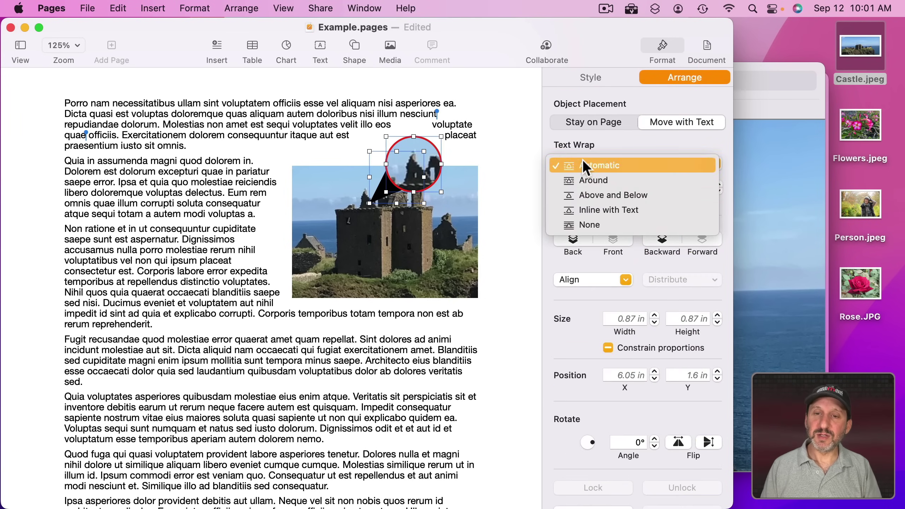
left_click(588, 225)
left_click(503, 162)
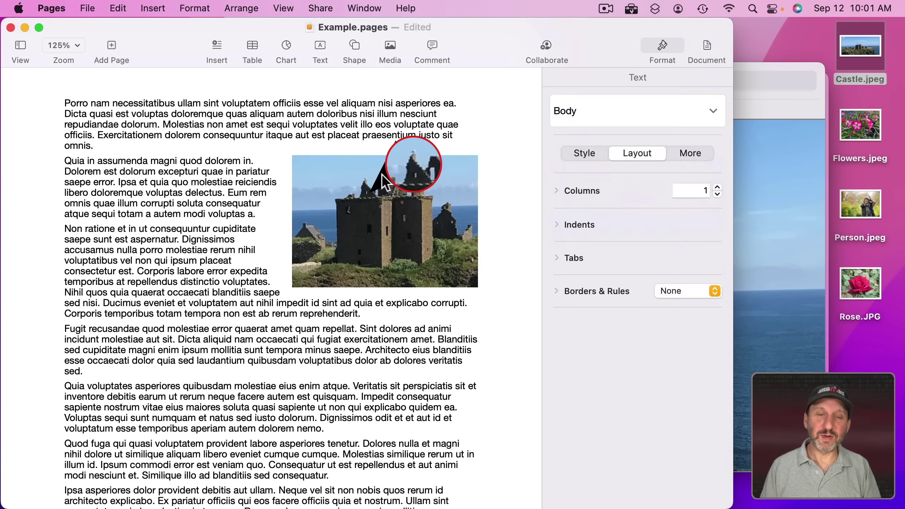
Nudge the circle up slightly and colour the triangle pointer dark red.
left_click(392, 187)
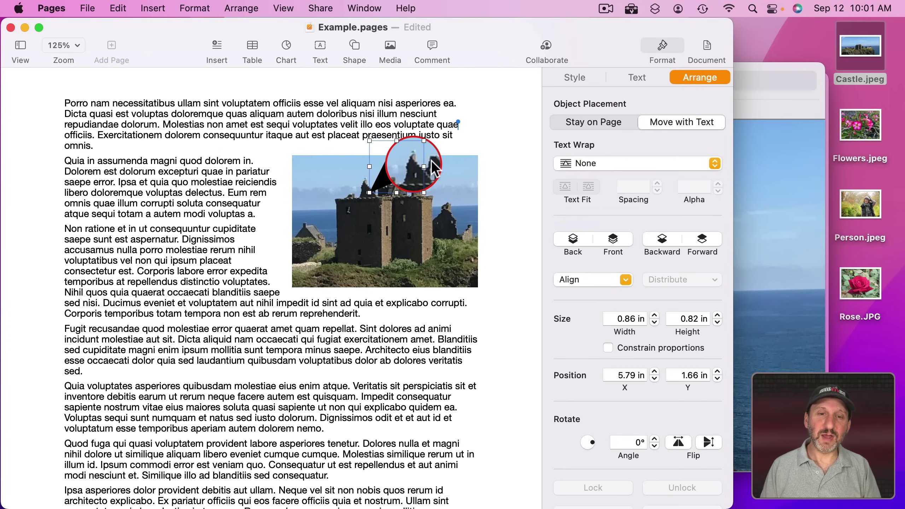
left_click_drag(425, 160, 426, 151)
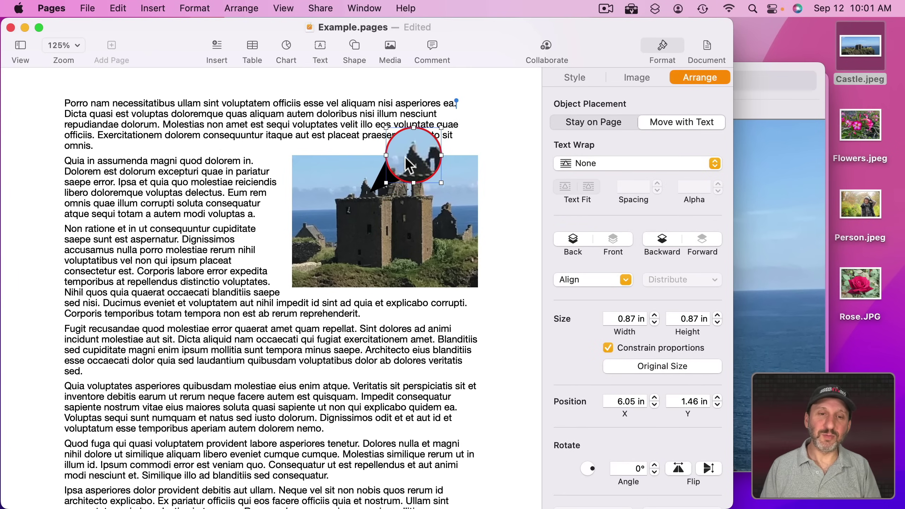
left_click(379, 181)
left_click(574, 77)
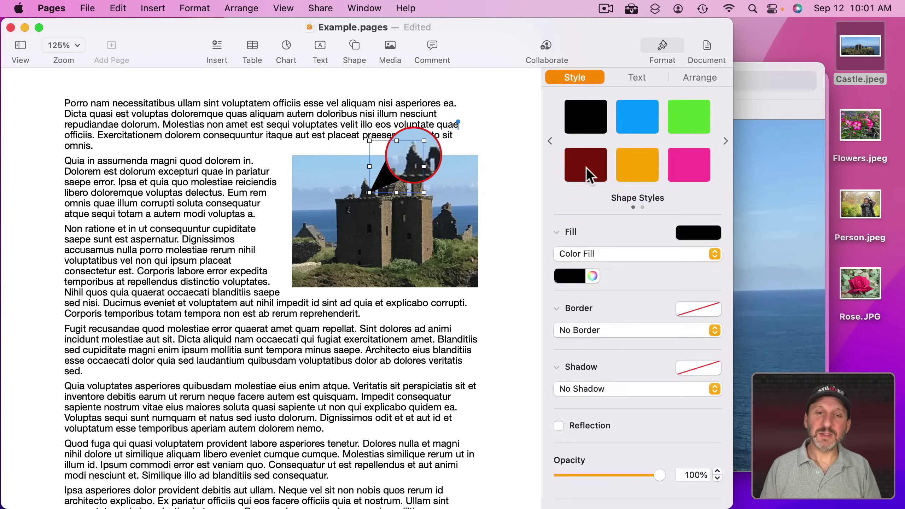
left_click(586, 169)
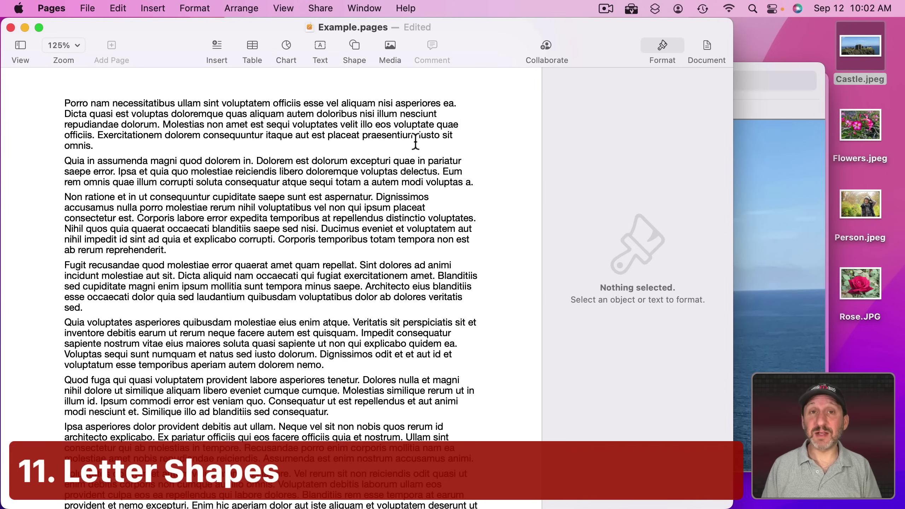
Add a text box containing the letter 'A' and select it.
left_click(321, 46)
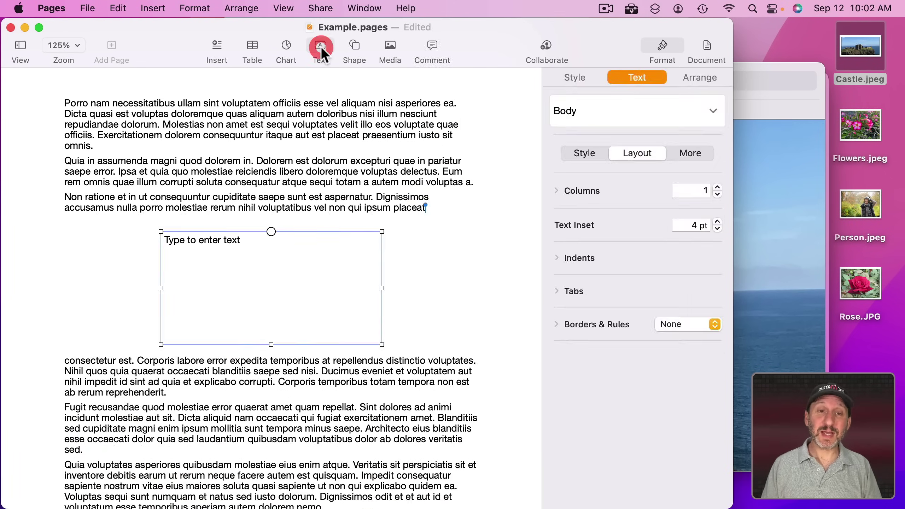
left_click(247, 260)
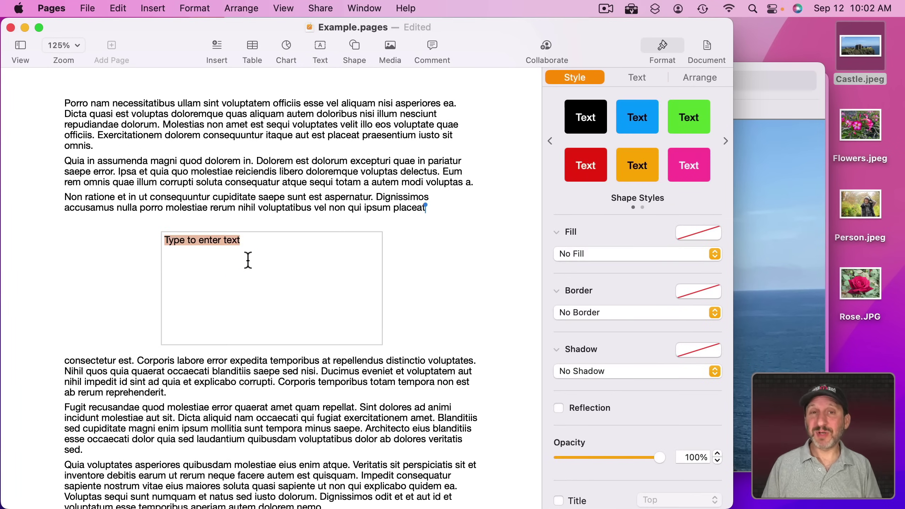
type("A")
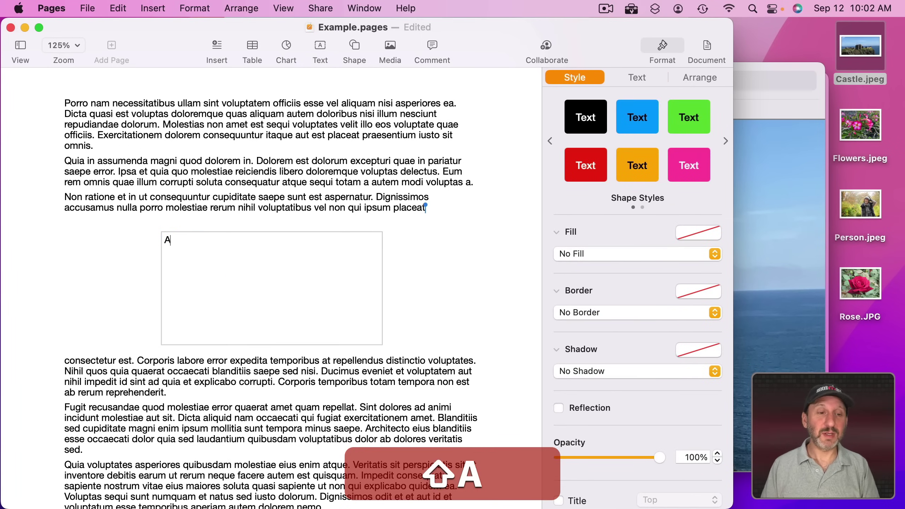
key("super+a")
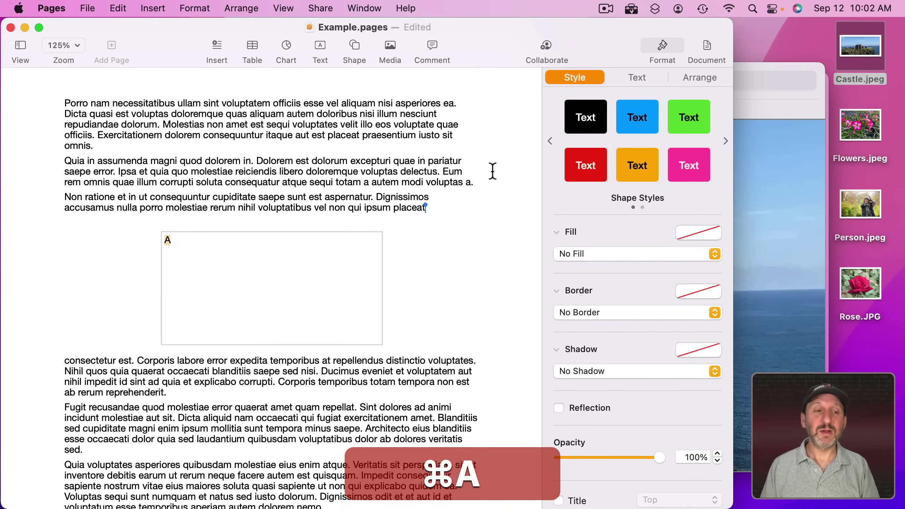
Format the A as bold Arial Black at 89 pt and narrow its box so text wraps beside it.
left_click(637, 79)
left_click(590, 153)
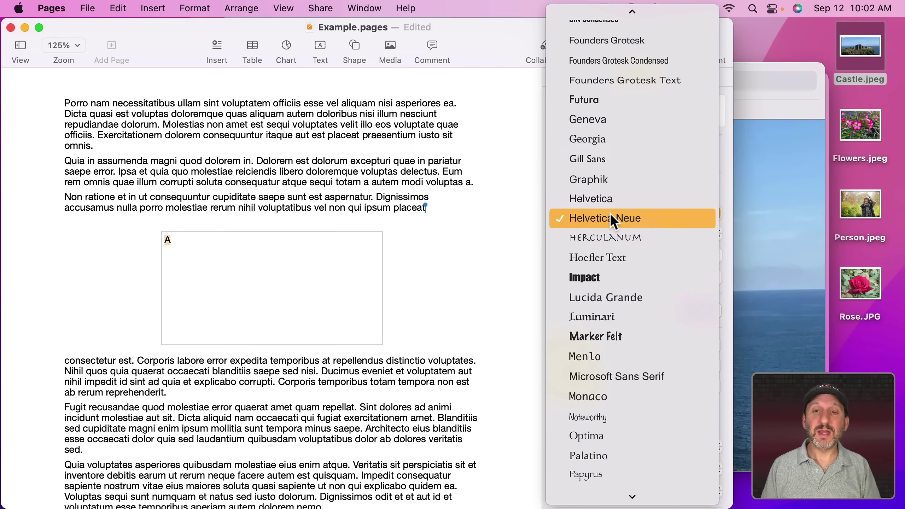
mouse_move(609, 7)
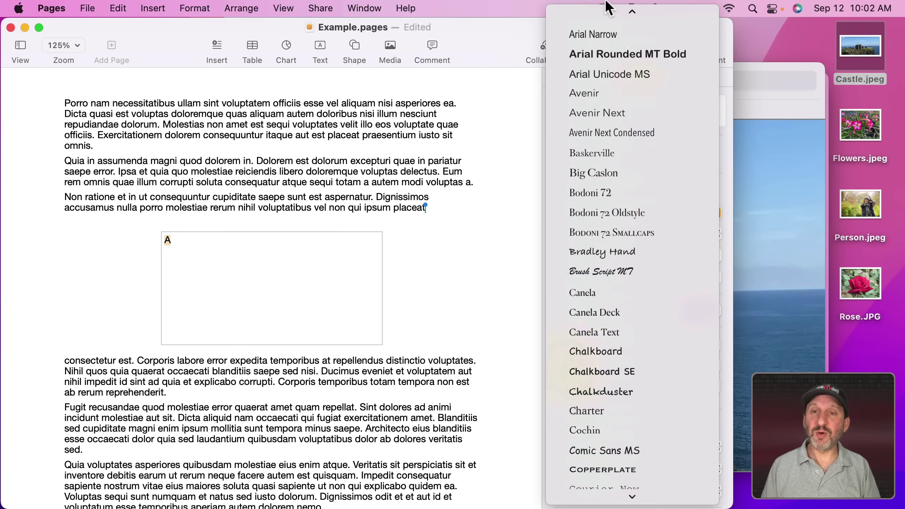
left_click(604, 204)
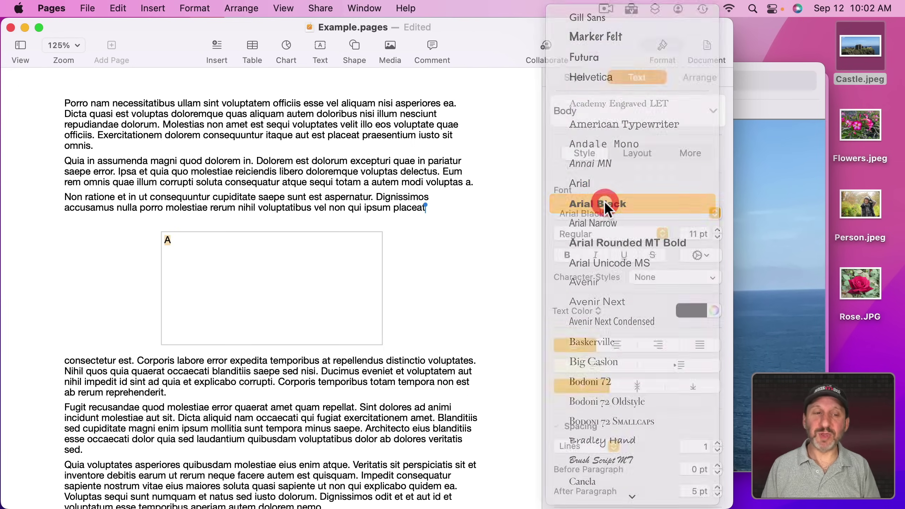
left_click(567, 255)
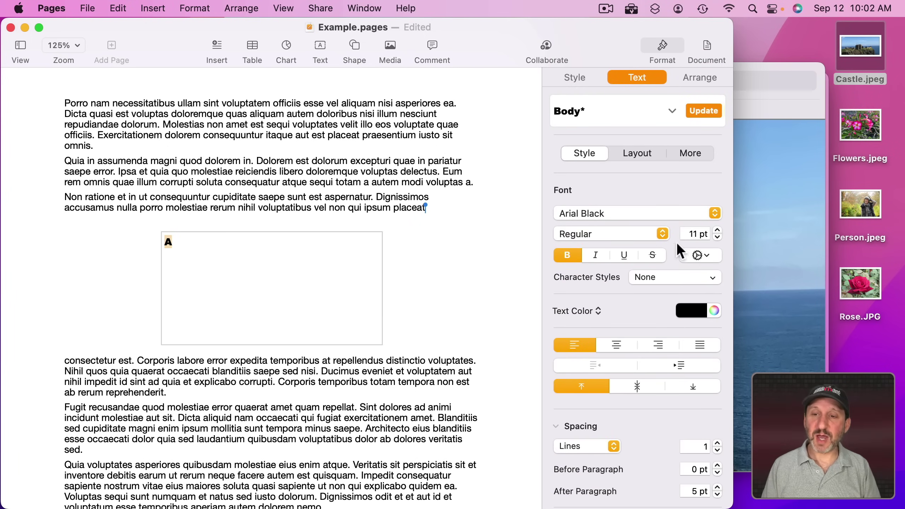
left_click_drag(717, 228, 716, 228)
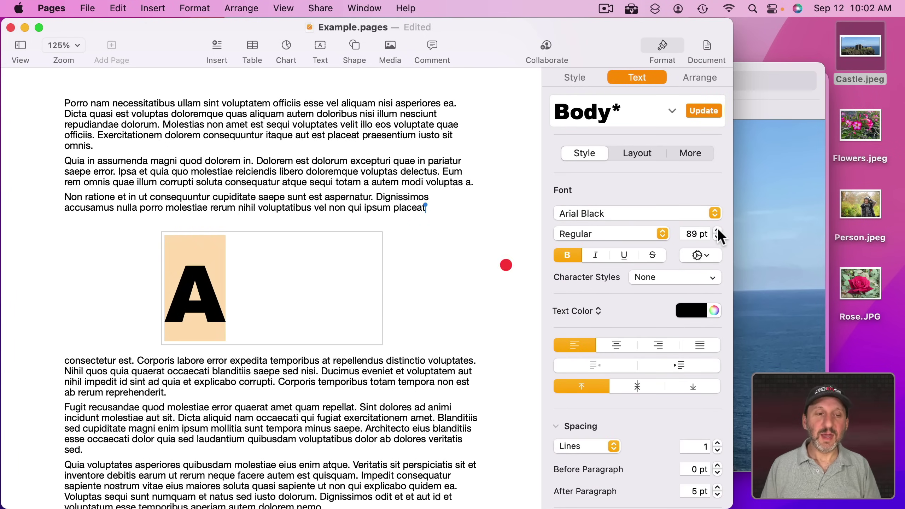
left_click(406, 279)
left_click(283, 295)
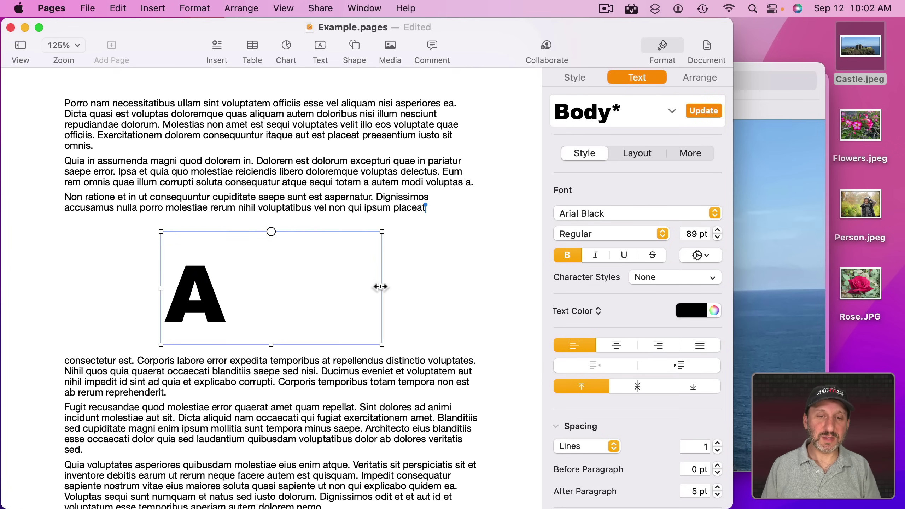
left_click_drag(383, 287, 402, 271)
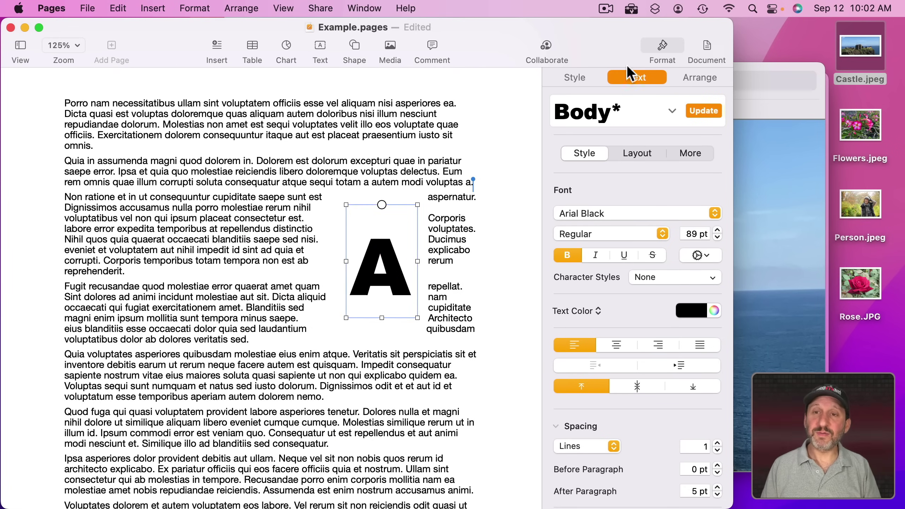
Give the letter A an image fill using Rose.JPG.
left_click(578, 309)
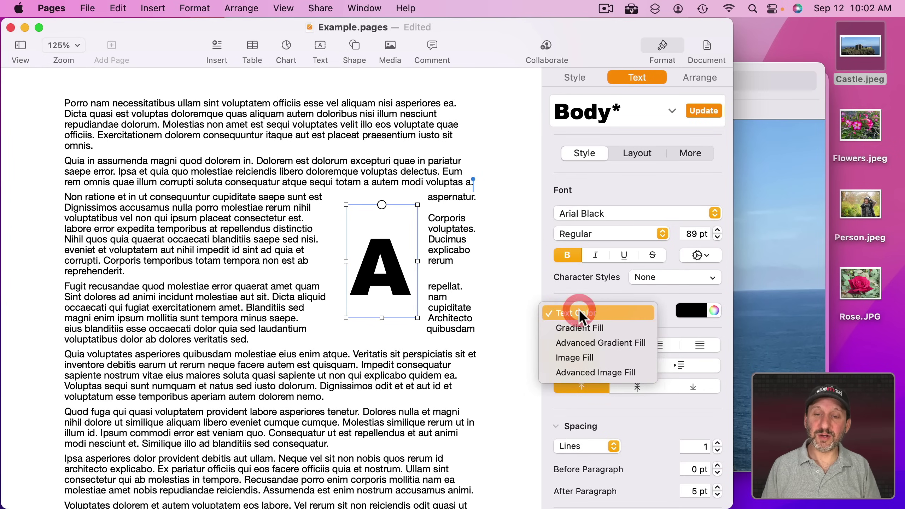
left_click(583, 356)
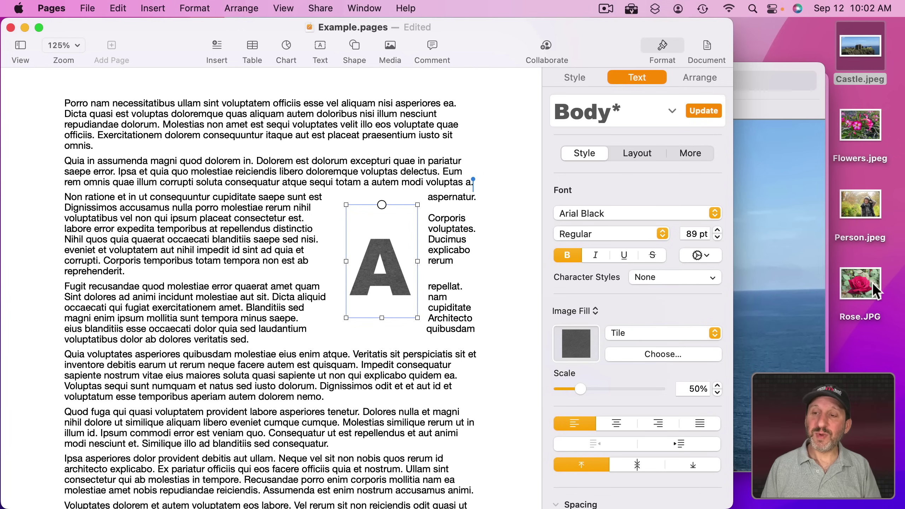
left_click_drag(860, 284, 573, 347)
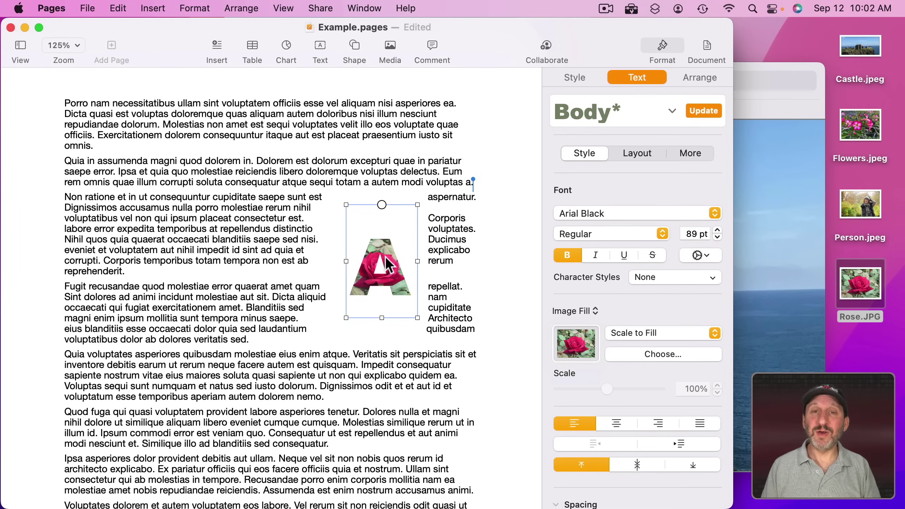
Try the rose fill's Fit, Tile, Stretch and Original Size modes, settle on Scale to Fill, then type 'GX'.
left_click(633, 333)
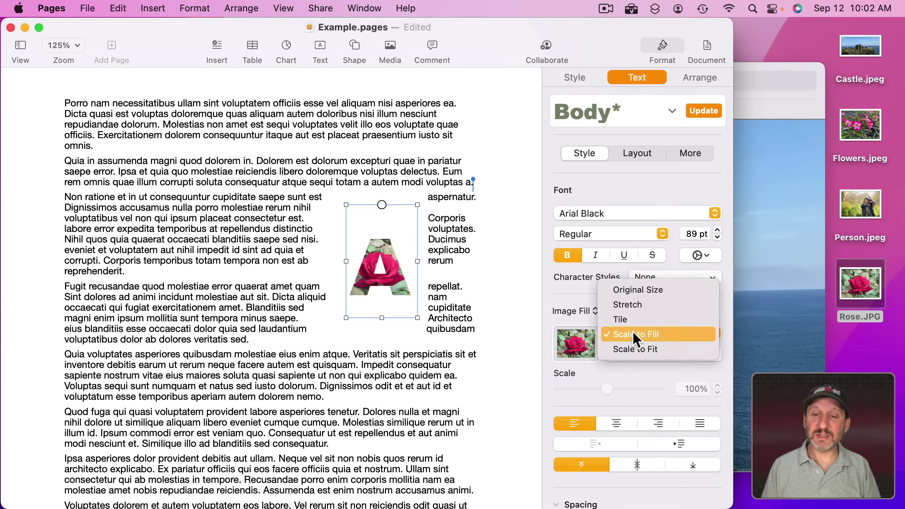
left_click(632, 342)
left_click(633, 334)
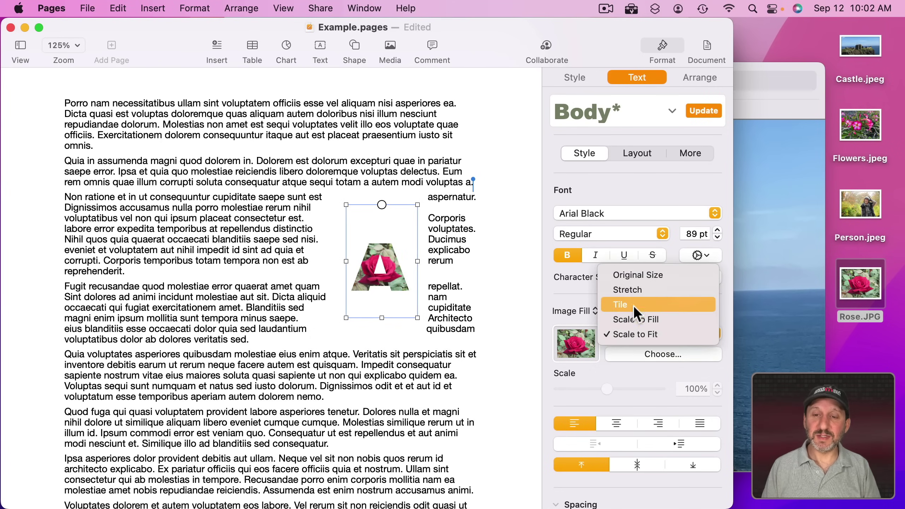
left_click(633, 305)
left_click(631, 330)
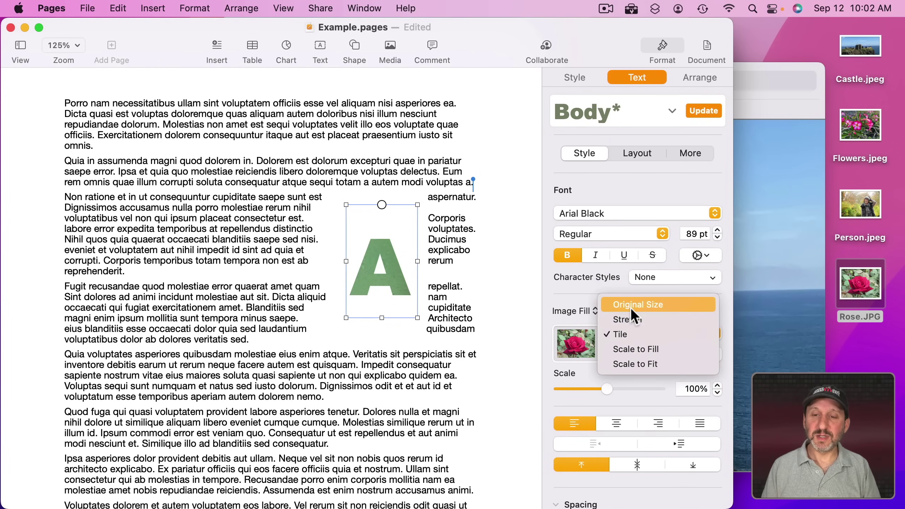
left_click(630, 319)
left_click(638, 333)
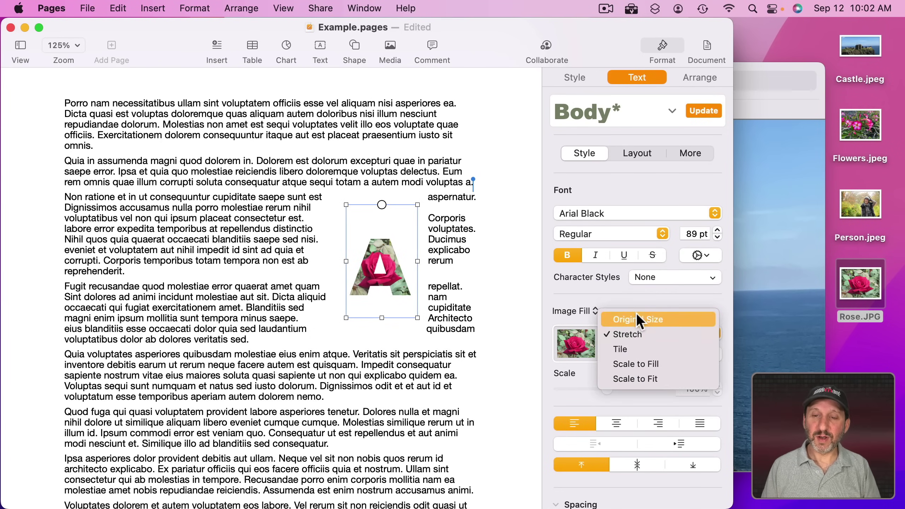
left_click(636, 319)
left_click(636, 333)
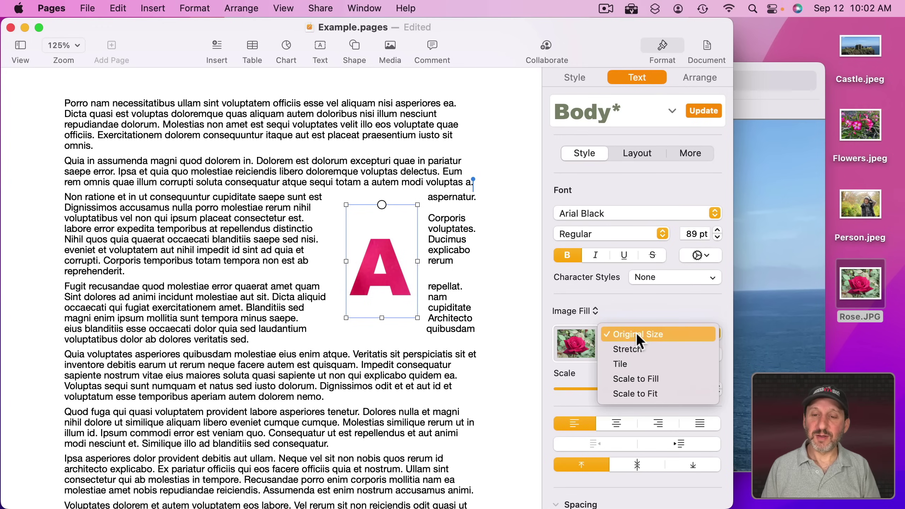
left_click(632, 378)
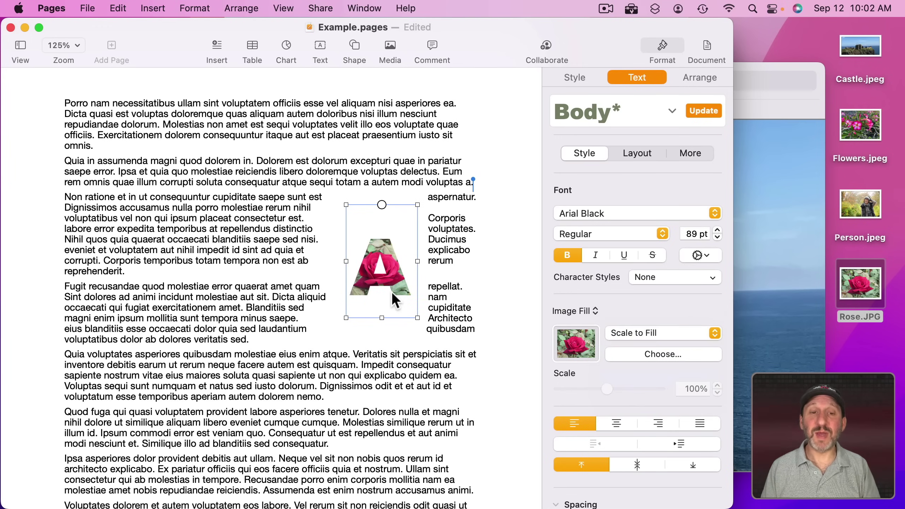
double_click(383, 285)
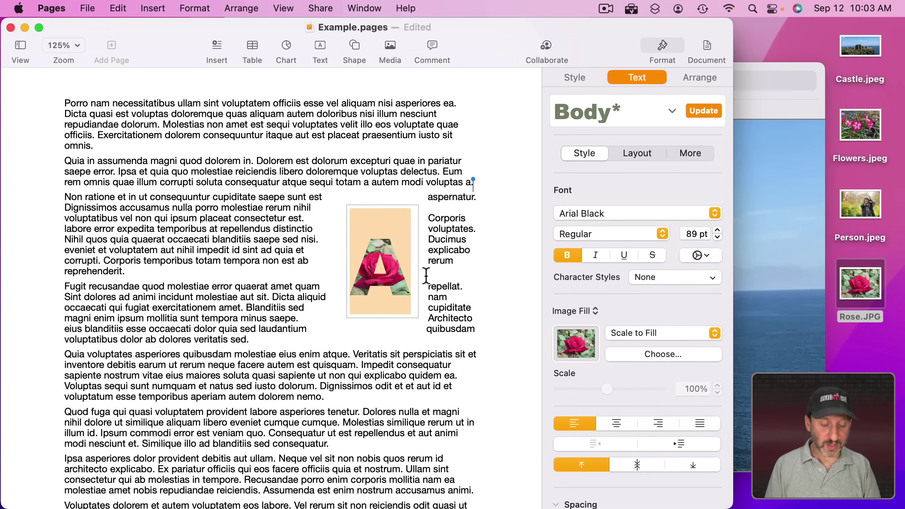
type("GX")
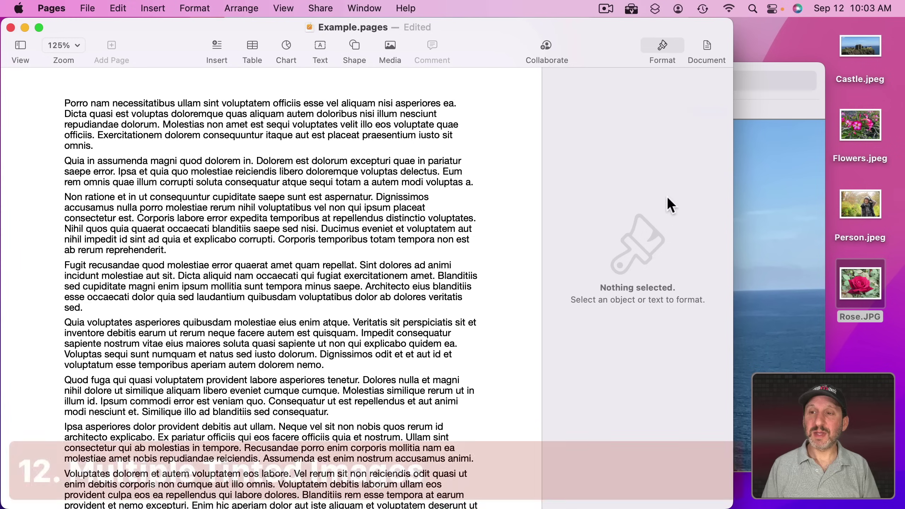
Insert Person.jpeg, shrink it, and place it at the top left of the text so paragraphs wrap.
left_click_drag(862, 205, 167, 213)
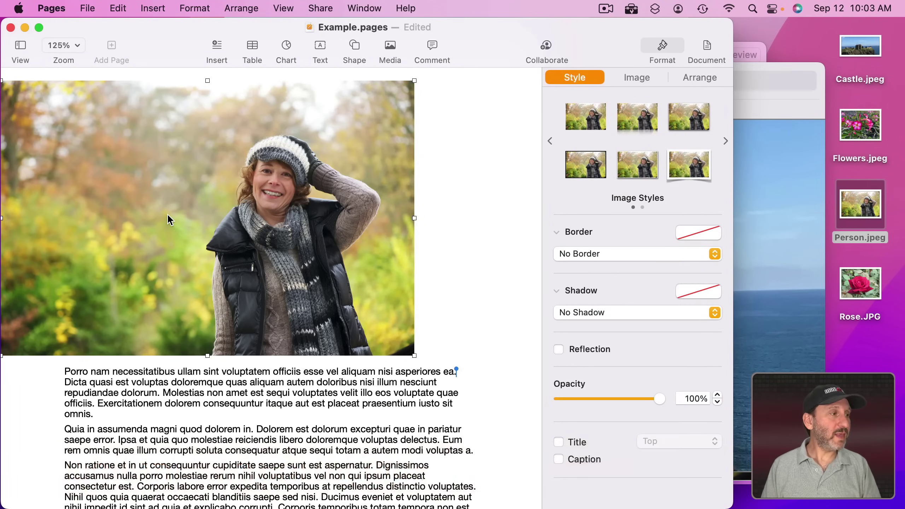
left_click_drag(414, 218, 157, 132)
left_click_drag(99, 130, 163, 214)
Crop the Person photo tightly by trimming its left side and bottom in the mask editor.
double_click(153, 214)
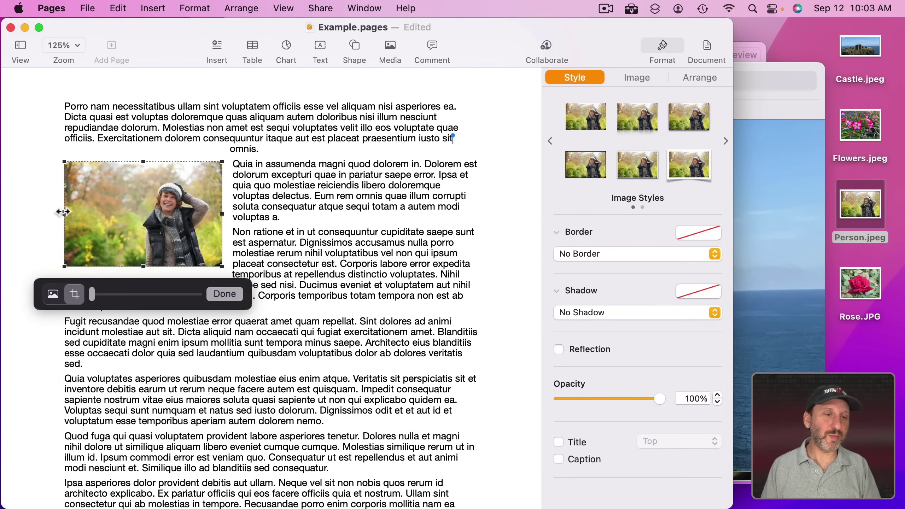
left_click_drag(64, 214, 131, 214)
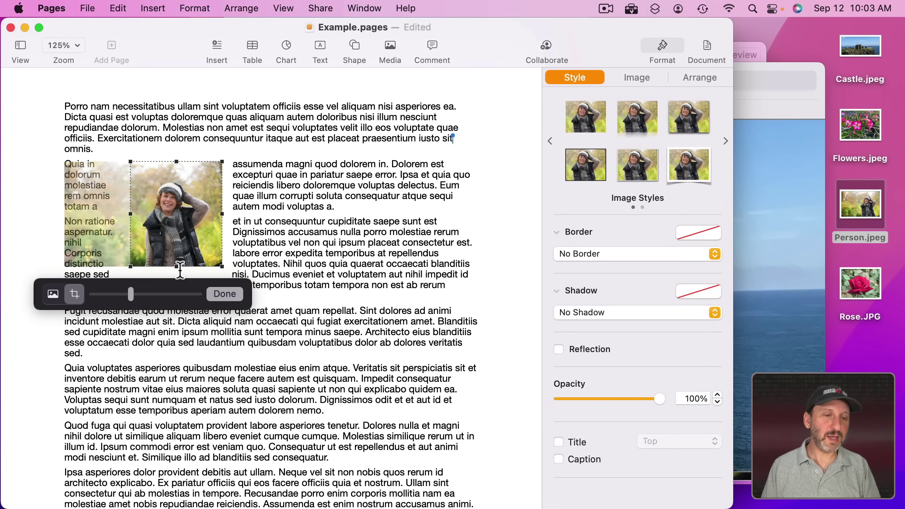
left_click_drag(174, 265, 111, 156)
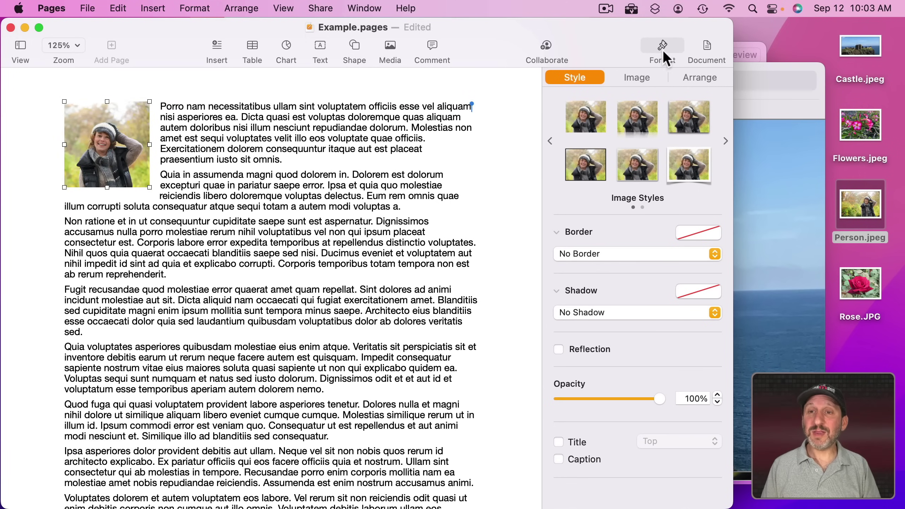
In Adjust Image, try tint values, then set saturation to -100% and close the window.
left_click(640, 76)
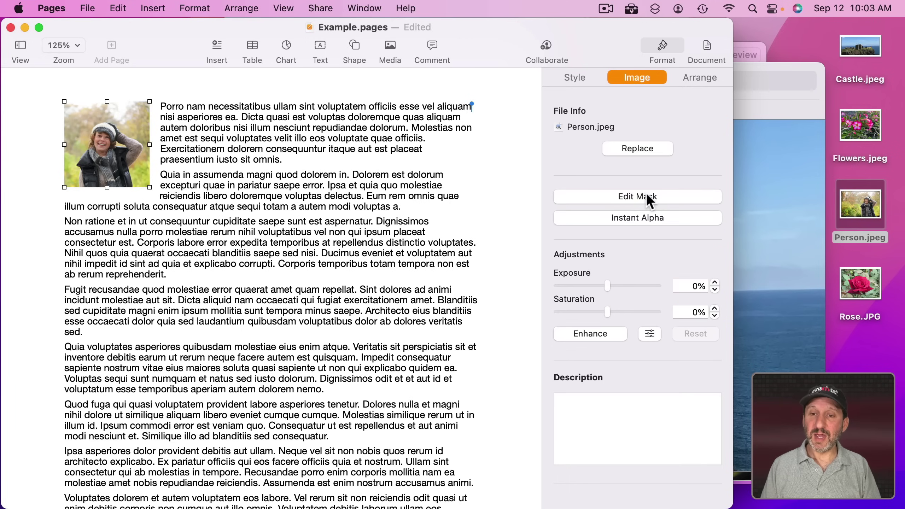
left_click(649, 333)
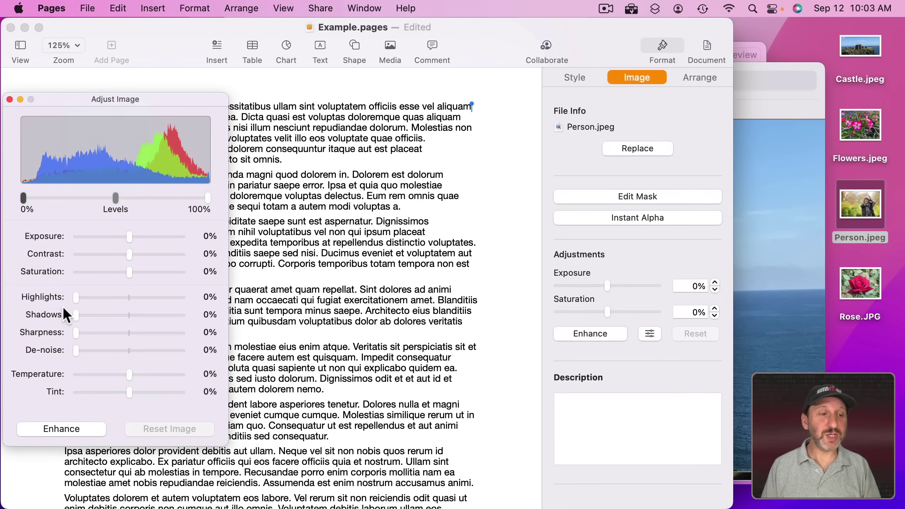
left_click_drag(130, 392, 132, 391)
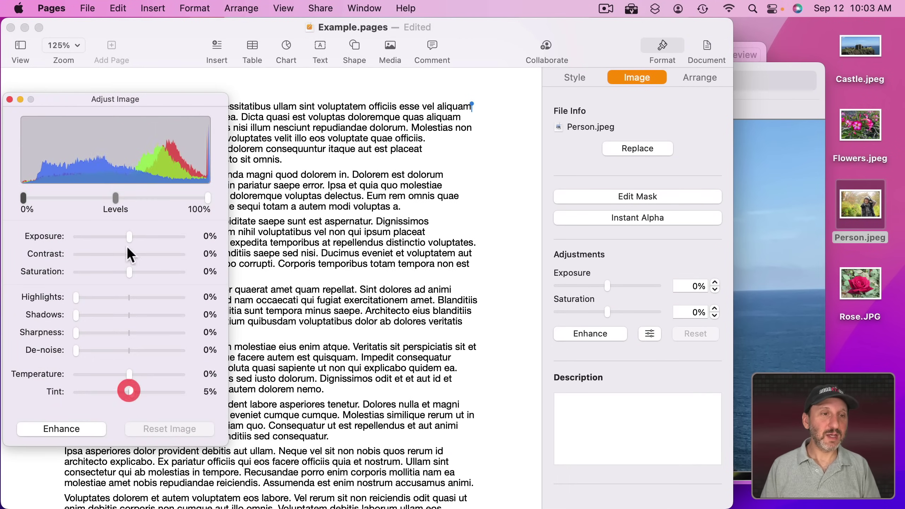
left_click_drag(142, 99, 402, 93)
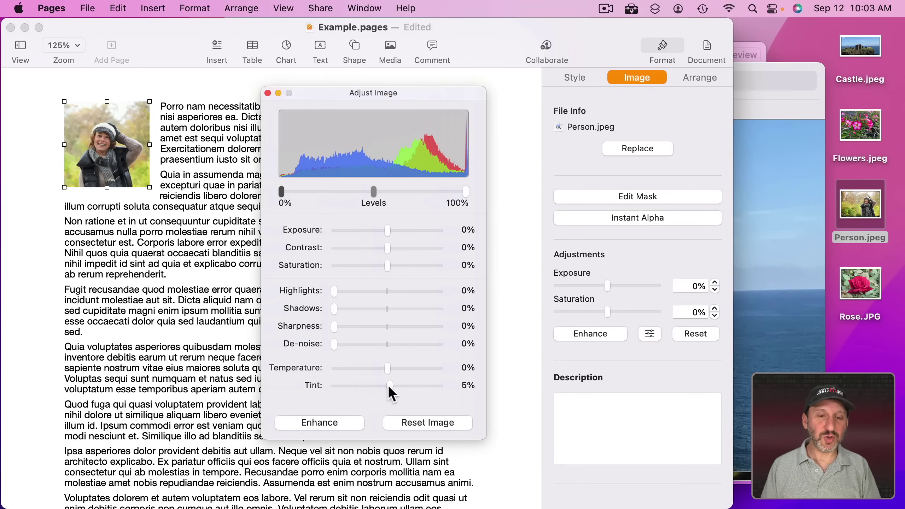
mouse_move(389, 385)
left_mouse_down()
mouse_move(455, 387)
mouse_move(305, 383)
mouse_move(425, 385)
mouse_move(387, 385)
left_mouse_up()
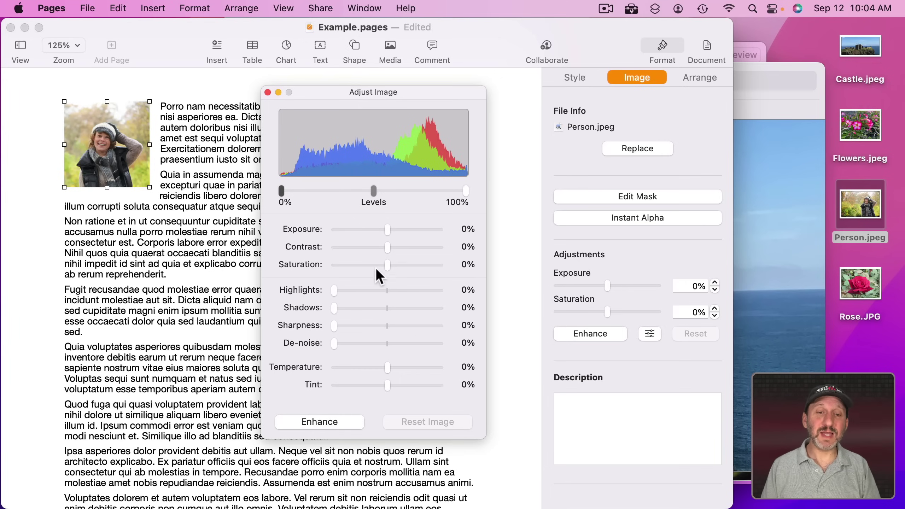
left_click_drag(386, 264, 242, 261)
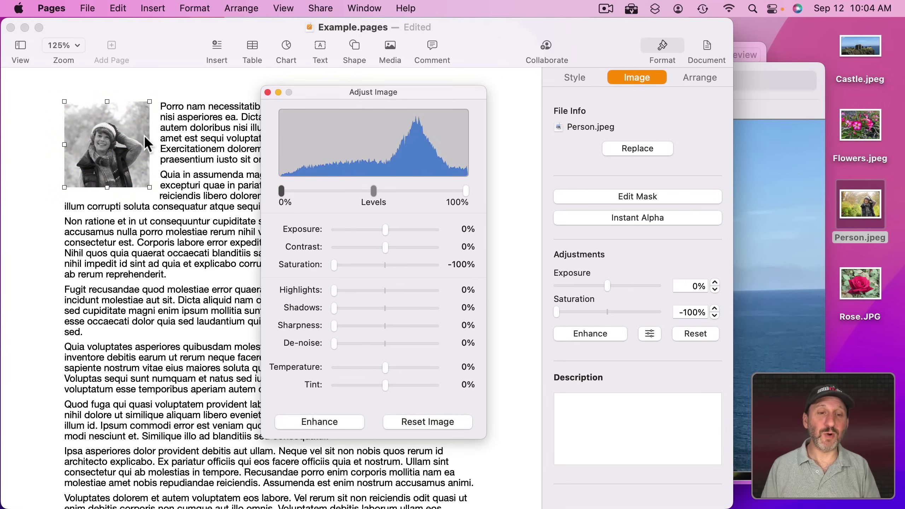
left_click(267, 92)
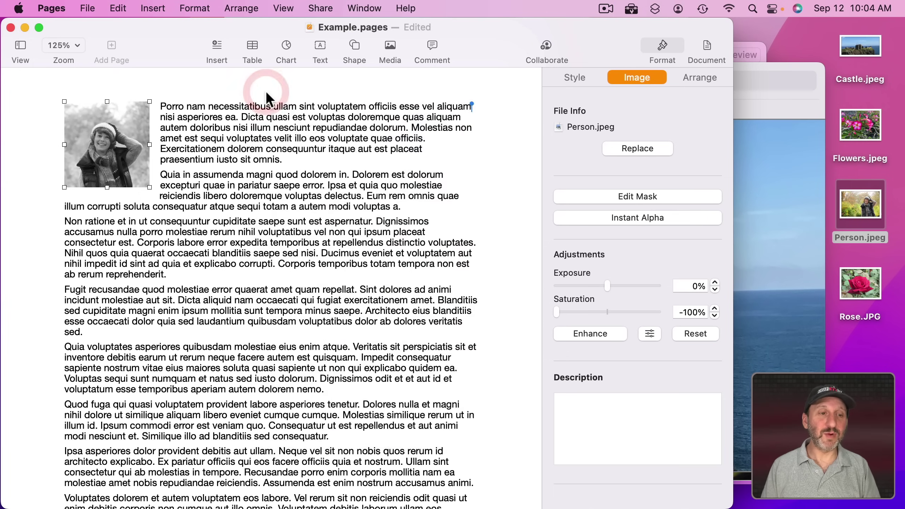
Insert a basic square and size it to cover the Person photo at top left.
left_click(353, 44)
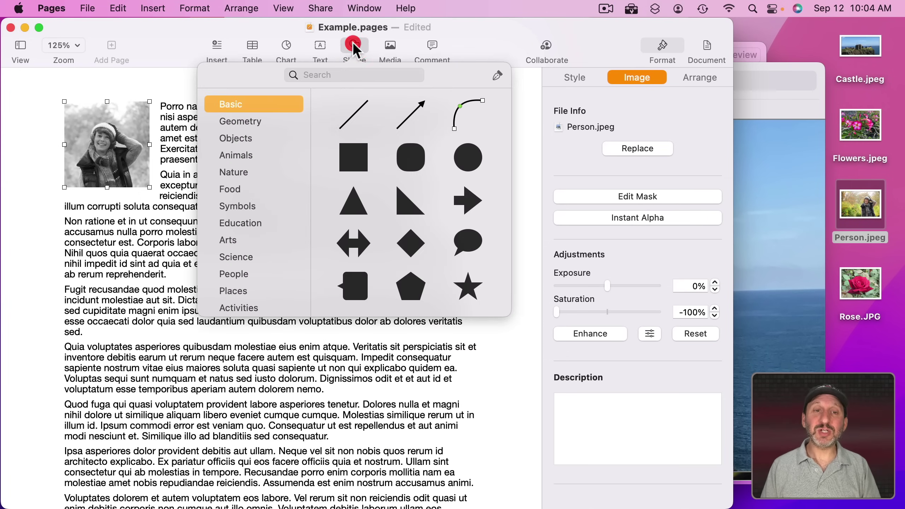
left_click(356, 159)
left_click_drag(267, 260, 106, 122)
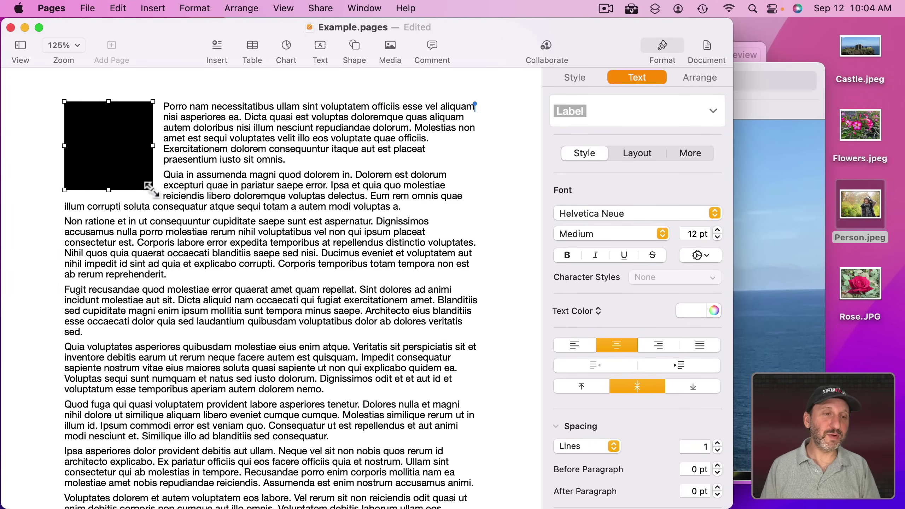
mouse_move(152, 189)
left_mouse_down()
mouse_move(134, 182)
mouse_move(148, 186)
left_mouse_up()
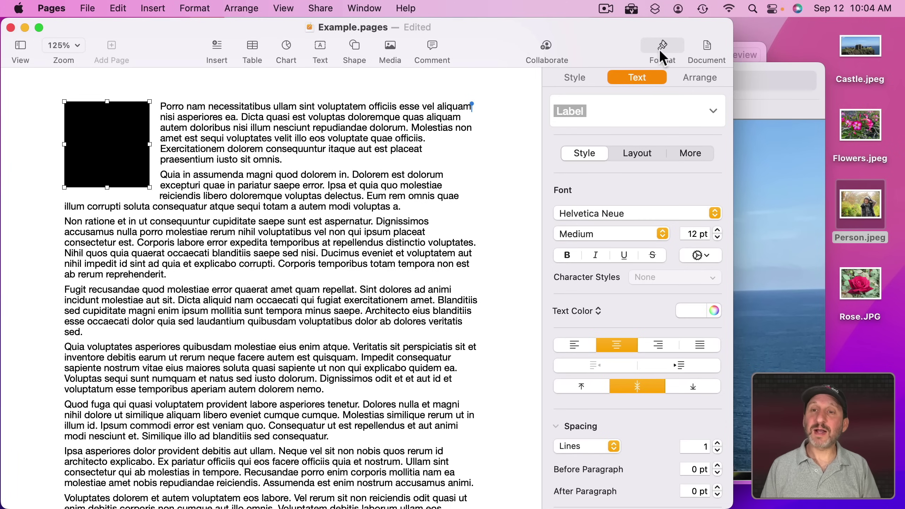
Fill the square dark blue at 50% opacity, then select it together with the photo.
left_click(571, 77)
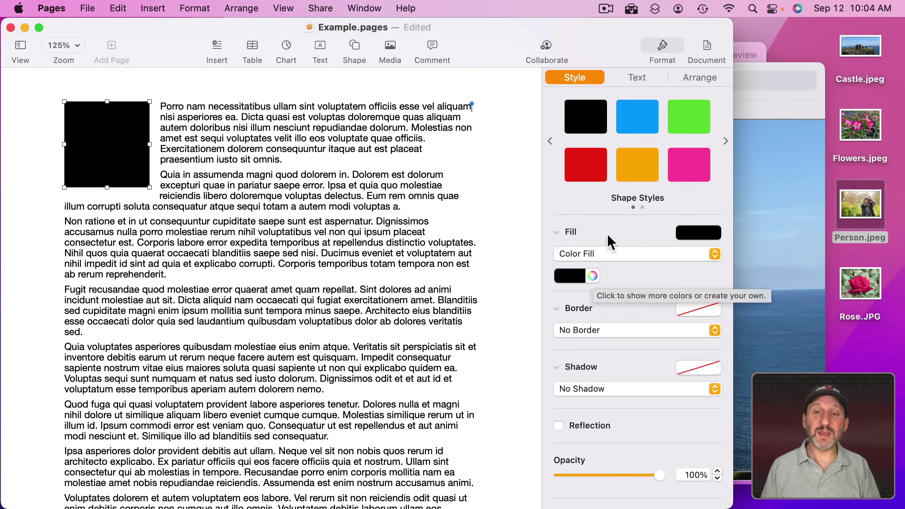
left_click(578, 278)
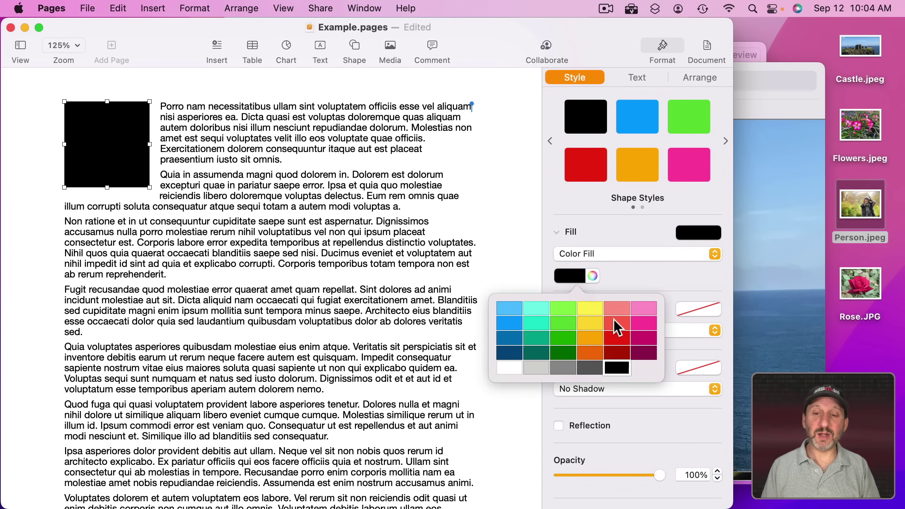
left_click(512, 337)
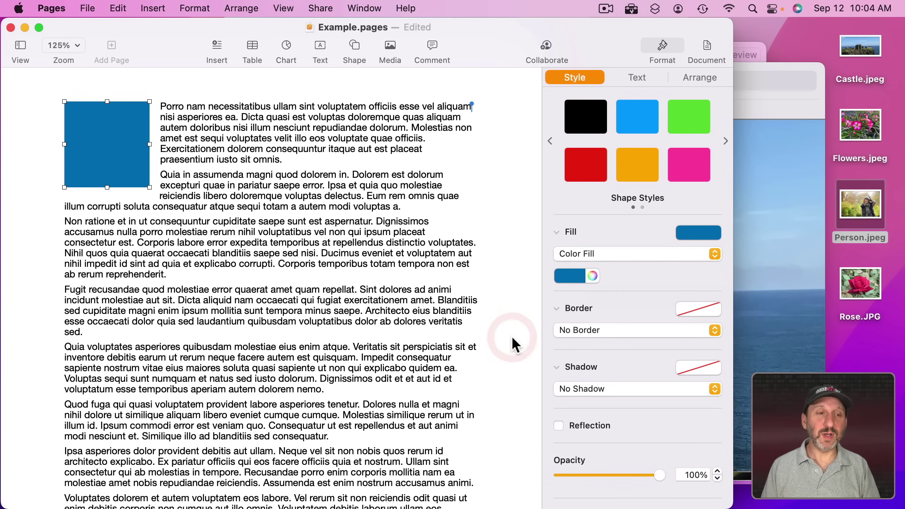
left_click_drag(658, 475, 609, 476)
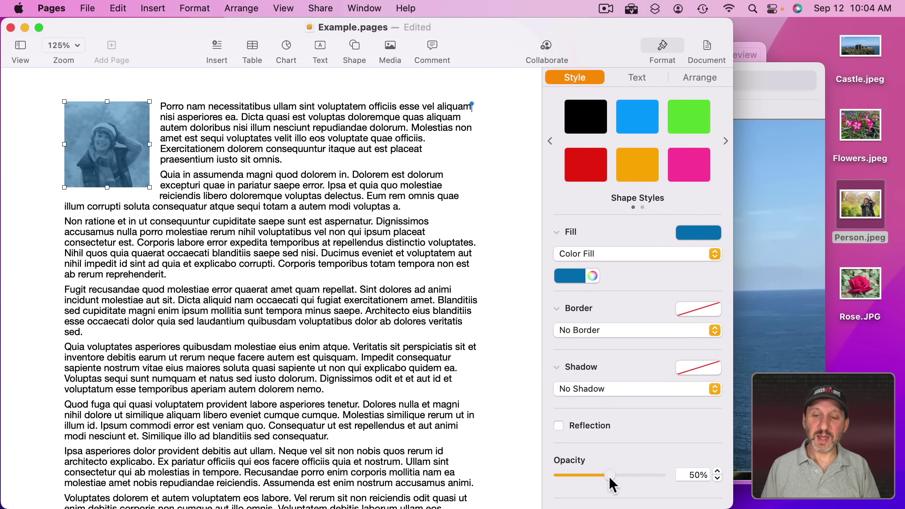
left_click_drag(24, 82, 105, 463)
Duplicate the tinted photo down the left margin and tint the second copy red.
key("alt")
left_click(93, 203)
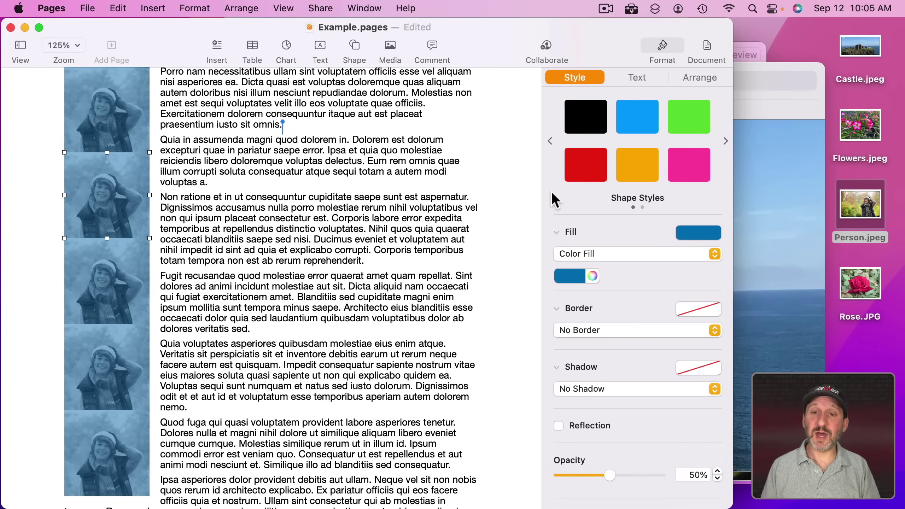
key("super+z")
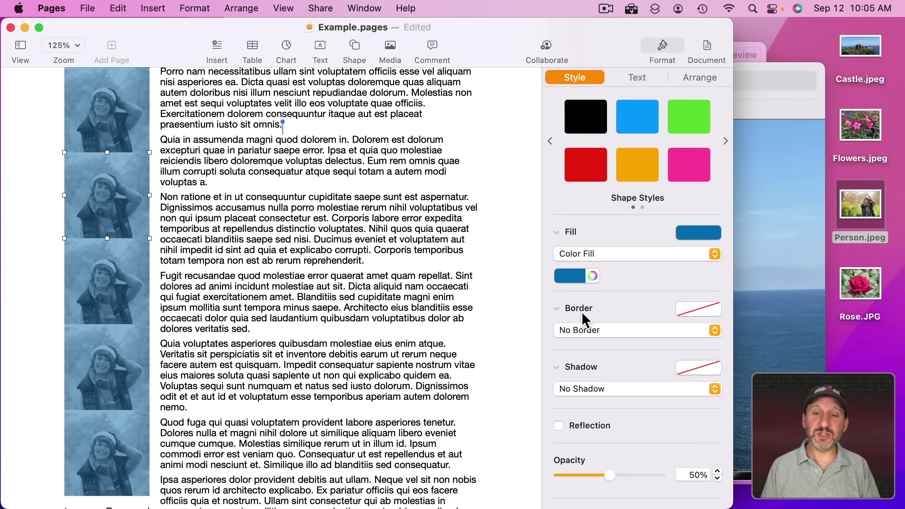
left_click(577, 274)
left_click(619, 330)
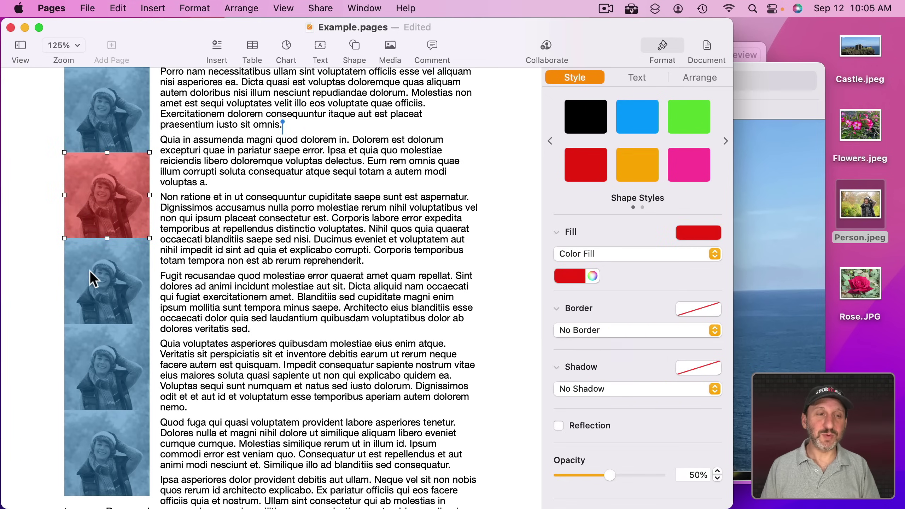
Tint the third, fourth and fifth photo copies green, yellow and magenta.
left_click(94, 280)
left_click(577, 275)
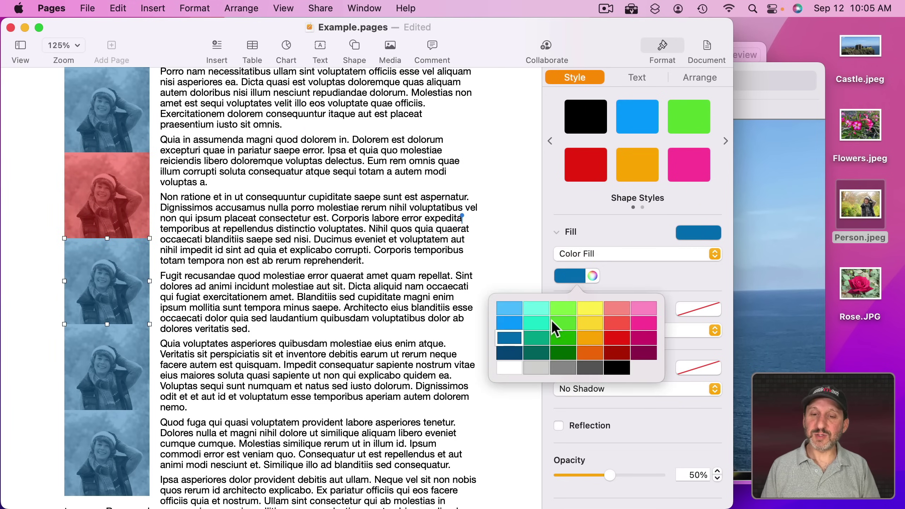
left_click(562, 338)
left_click(114, 345)
left_click(575, 274)
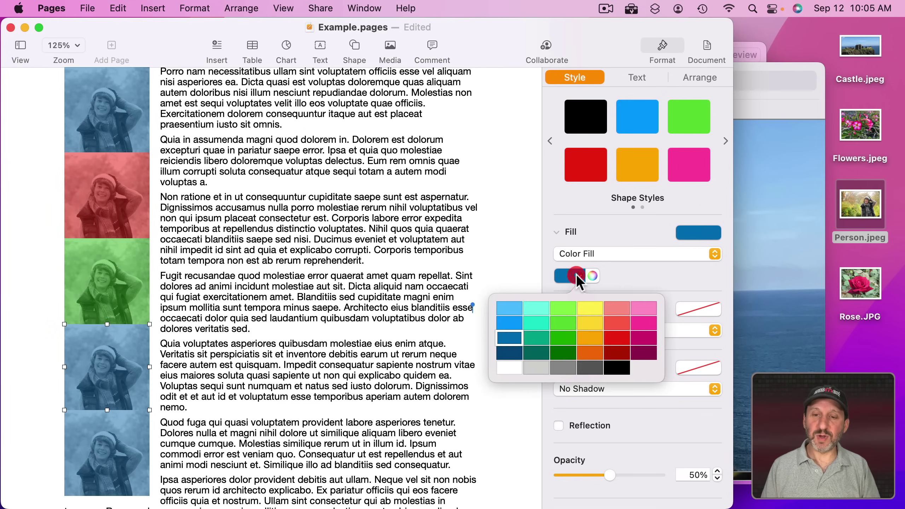
left_click(588, 322)
left_click(108, 439)
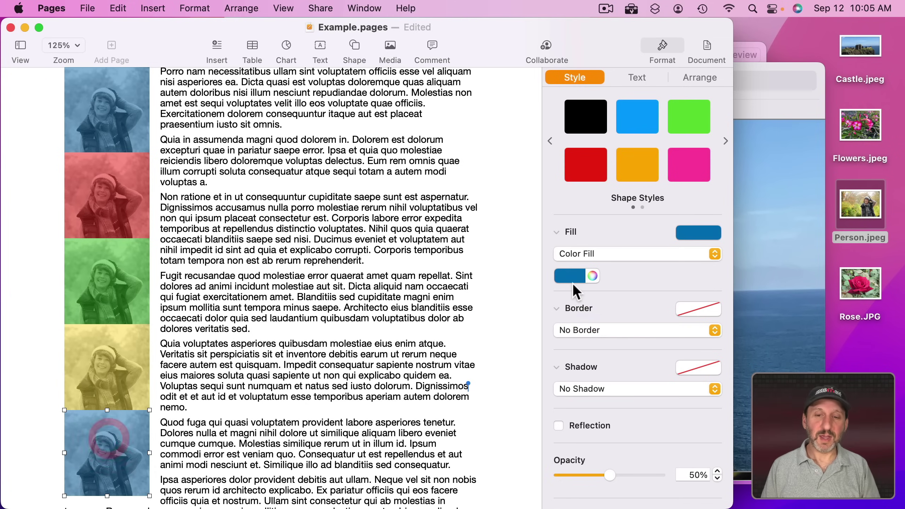
left_click(578, 273)
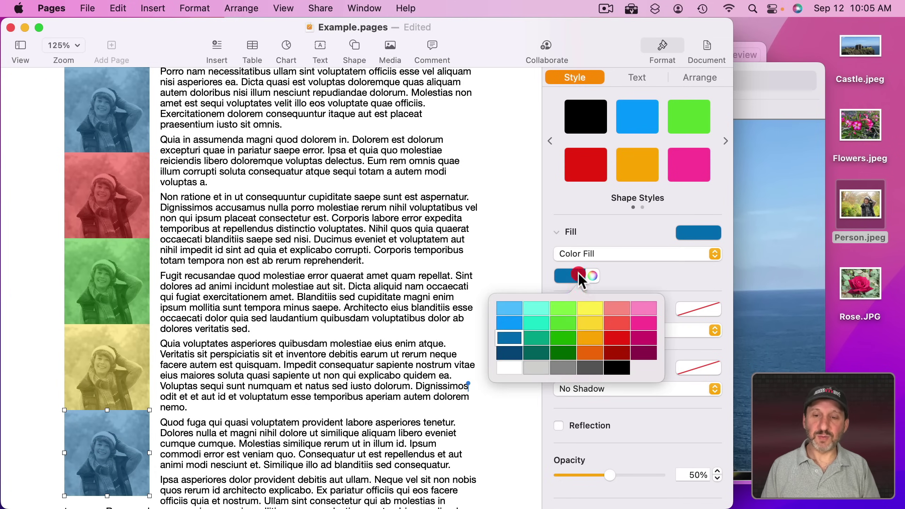
left_click(642, 338)
key("Escape")
scroll(106, 178, "up", 3)
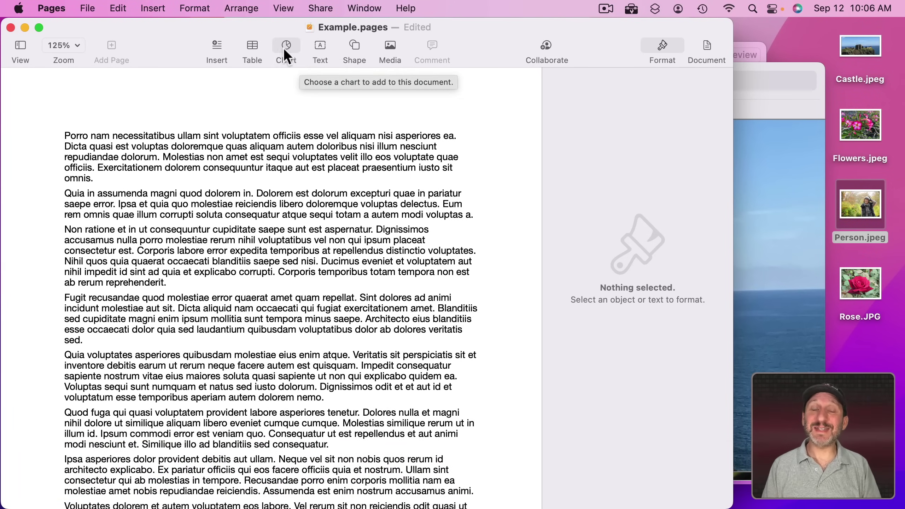
Insert a 2D pie chart and select its April wedge.
left_click(287, 46)
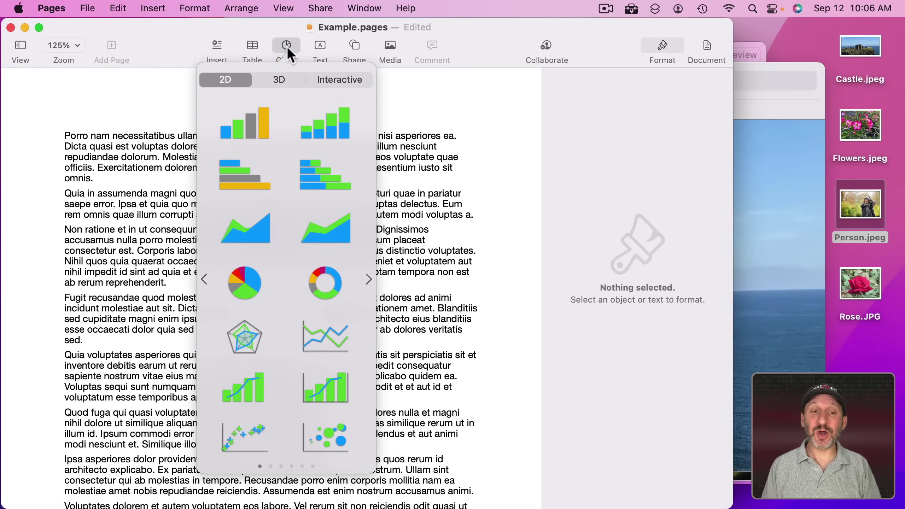
left_click(243, 299)
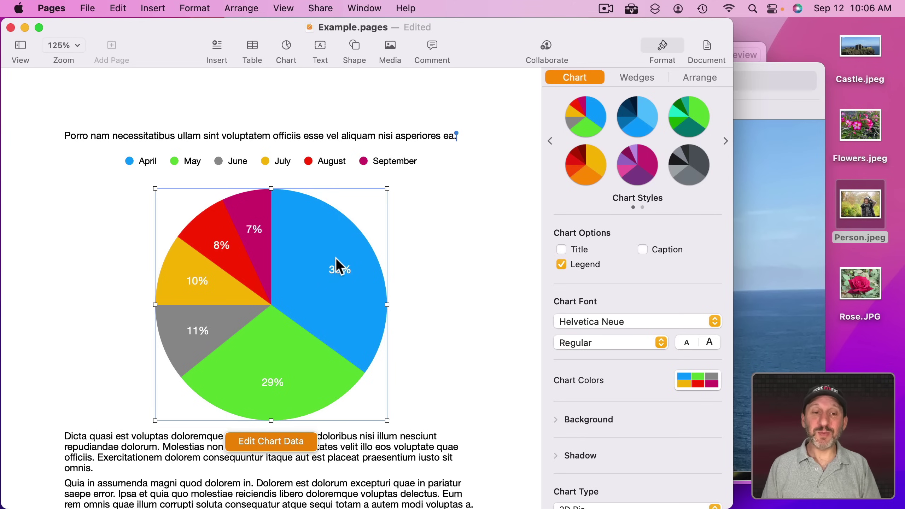
left_click(297, 219)
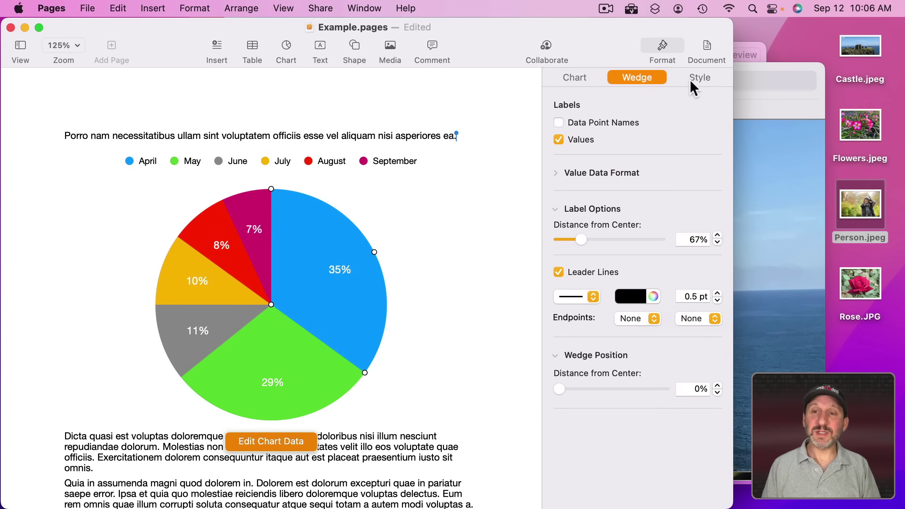
Give the April wedge an Image Fill of Rose.JPG set to Scale to Fill.
left_click(698, 75)
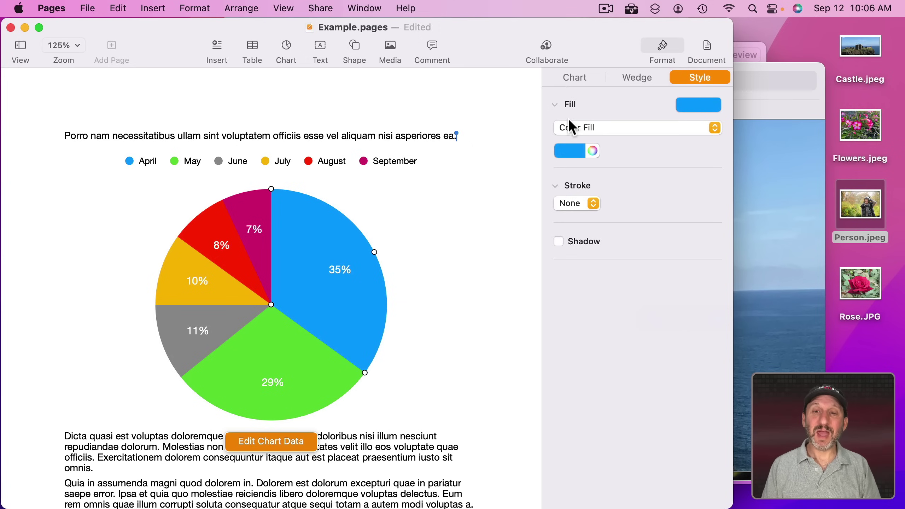
left_click(589, 127)
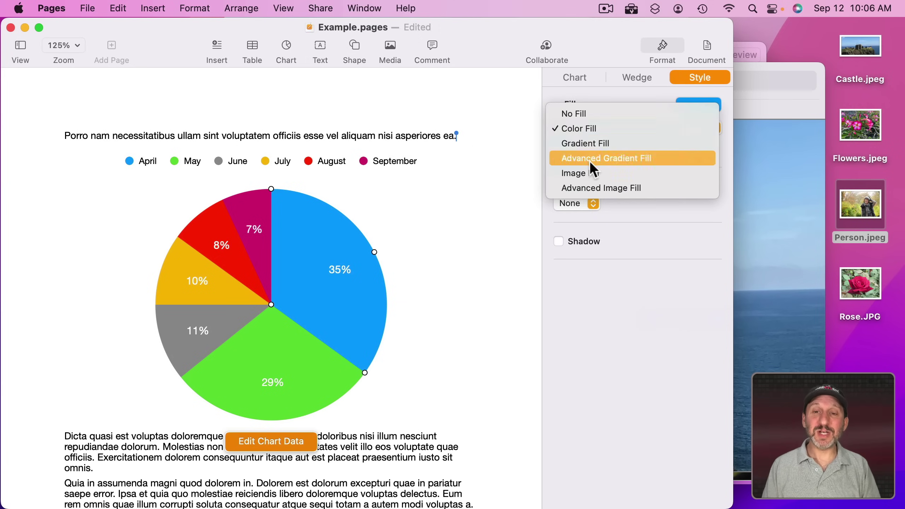
left_click(588, 173)
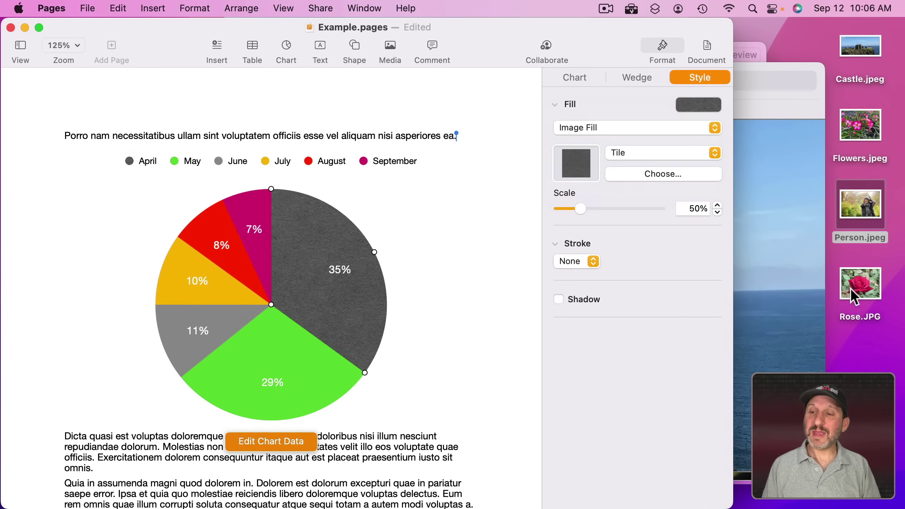
left_click_drag(860, 285, 312, 271)
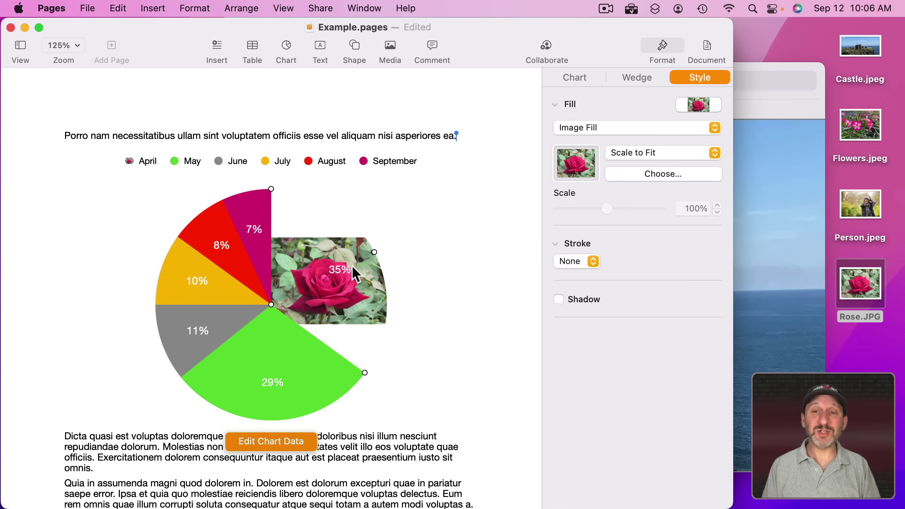
left_click(636, 153)
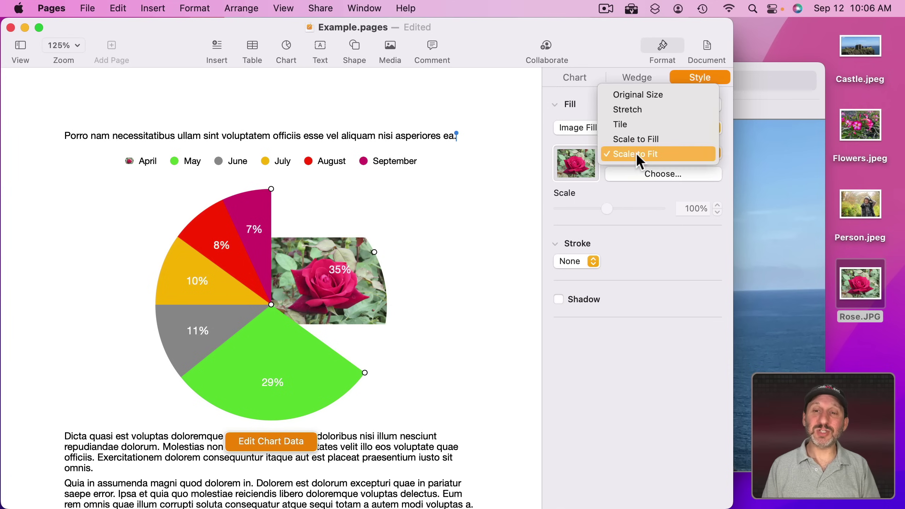
left_click(637, 142)
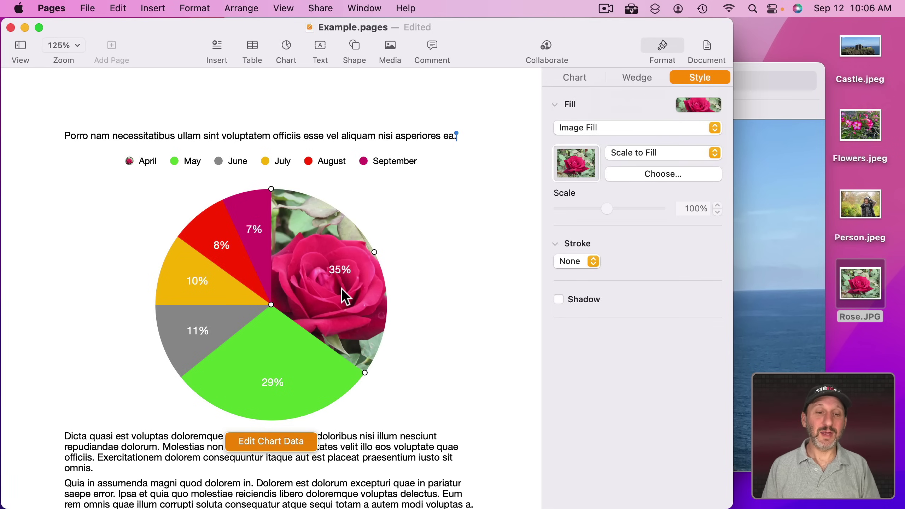
Test pulling out the rose wedge, then fill the green 29% May wedge with Flowers.jpeg.
left_click(636, 78)
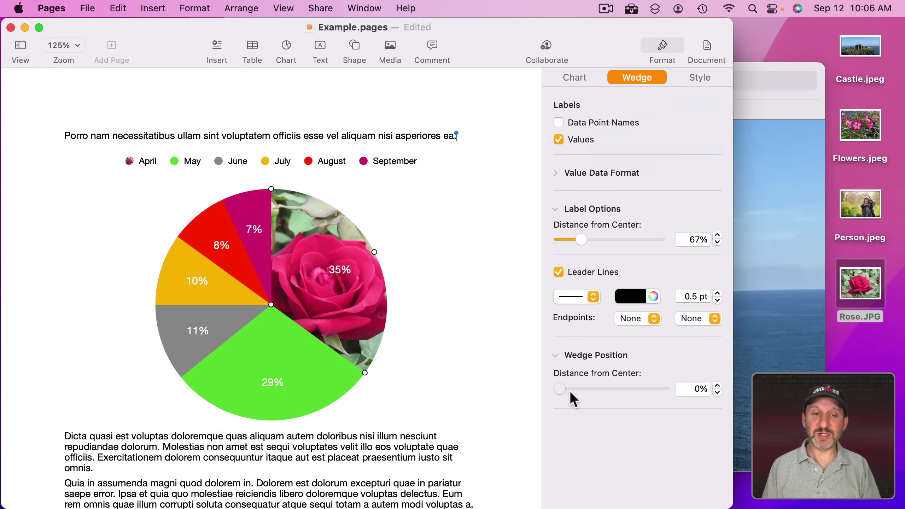
mouse_move(569, 391)
left_mouse_down()
mouse_move(579, 390)
mouse_move(557, 393)
left_mouse_up()
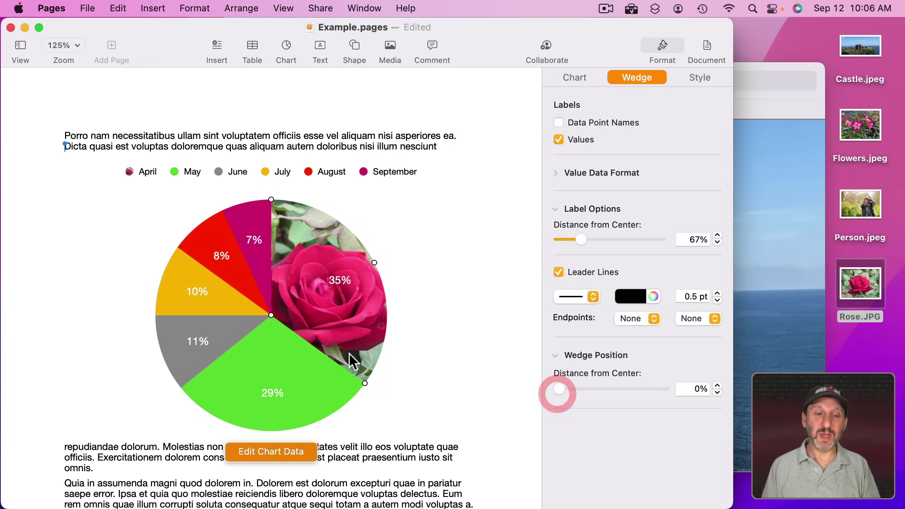
left_click(304, 364)
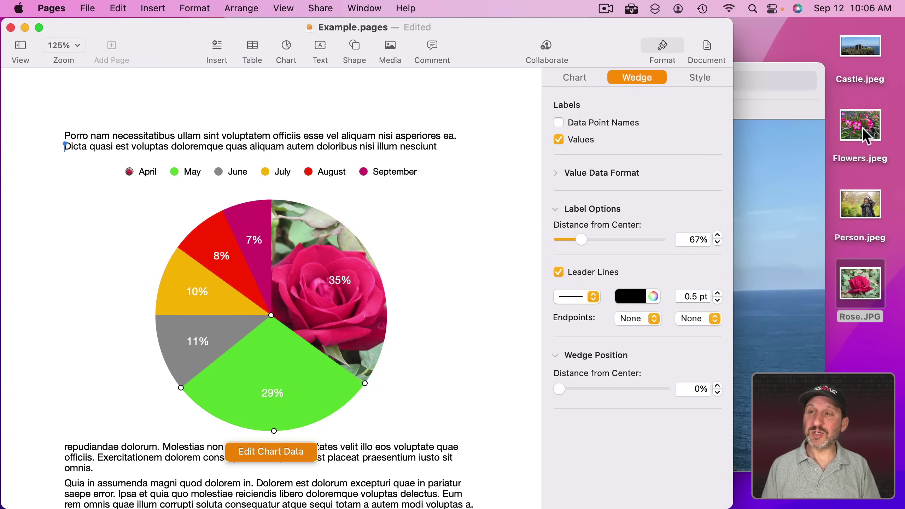
left_click_drag(861, 132, 289, 371)
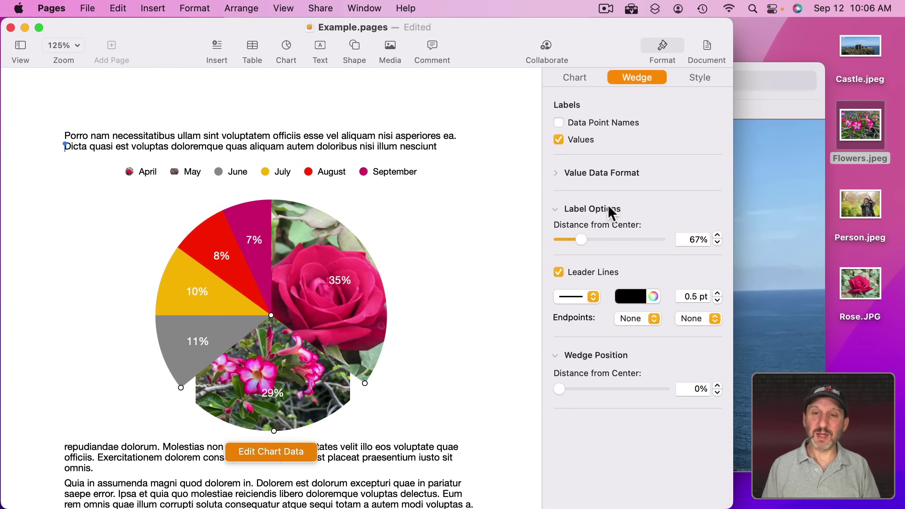
Set the flowers wedge's image to Scale to Fill and reselect the 35% rose wedge.
left_click(685, 79)
left_click(635, 153)
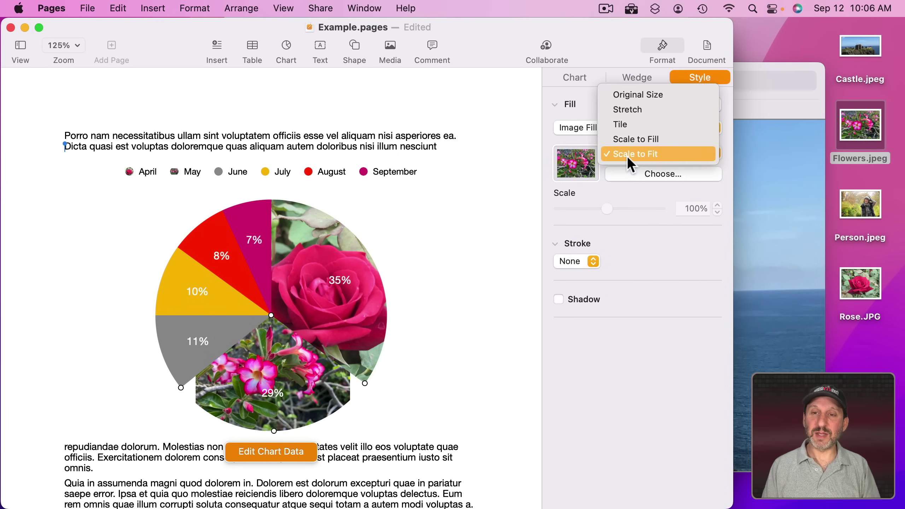
left_click(629, 139)
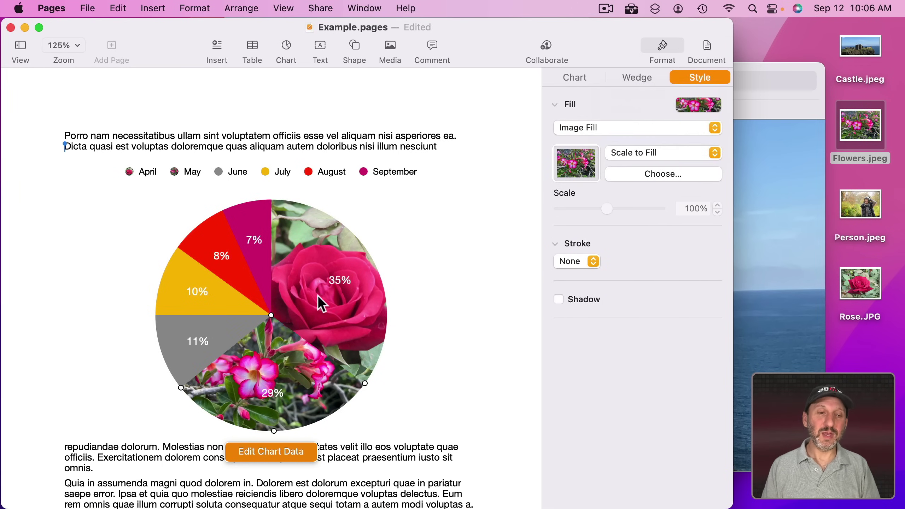
left_click(296, 288)
left_click(279, 361)
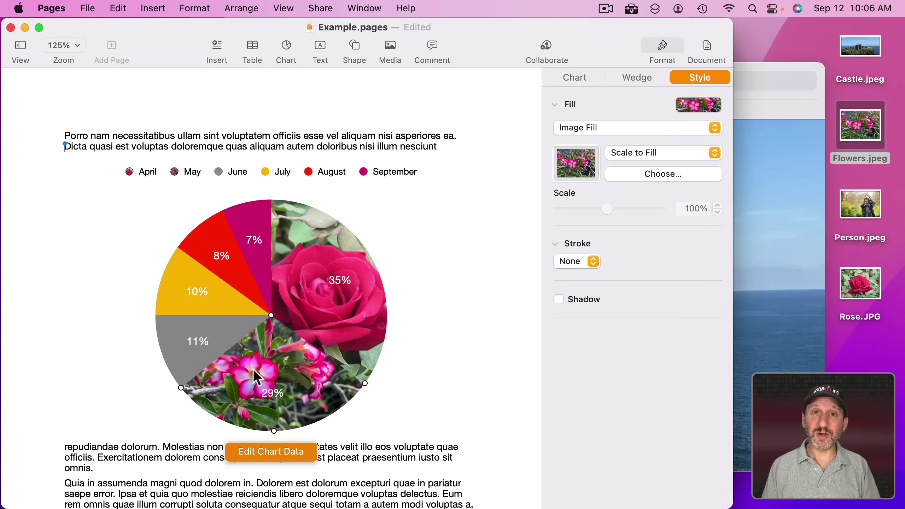
left_click(316, 268)
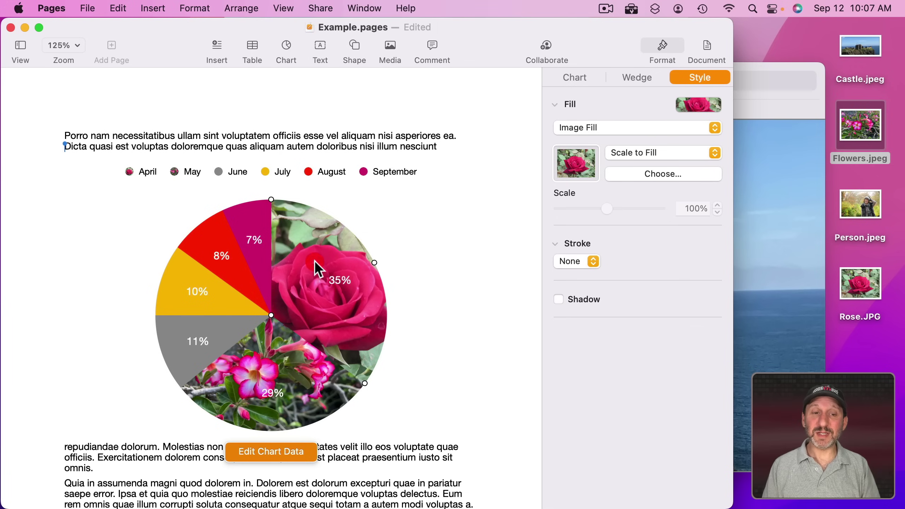
Give the 35% wedge an Advanced Image Fill of Rose.JPG tinted blue.
left_click(602, 131)
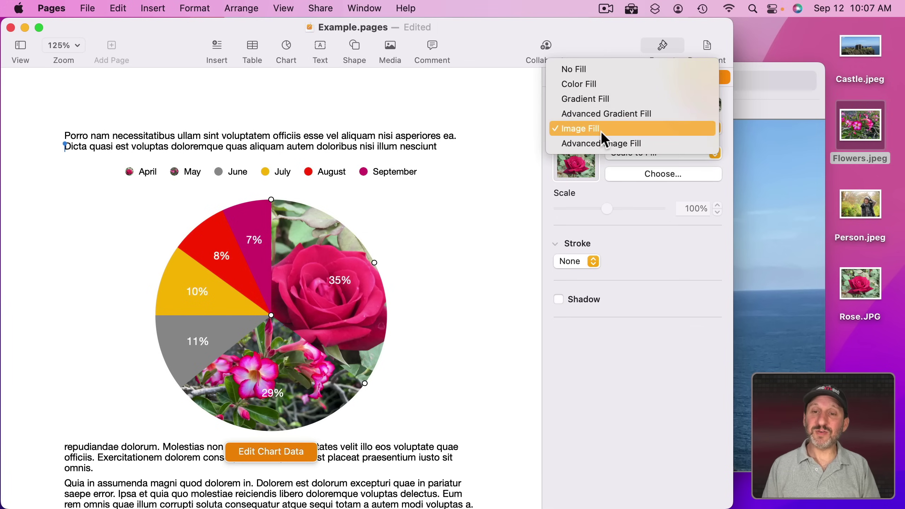
left_click(599, 143)
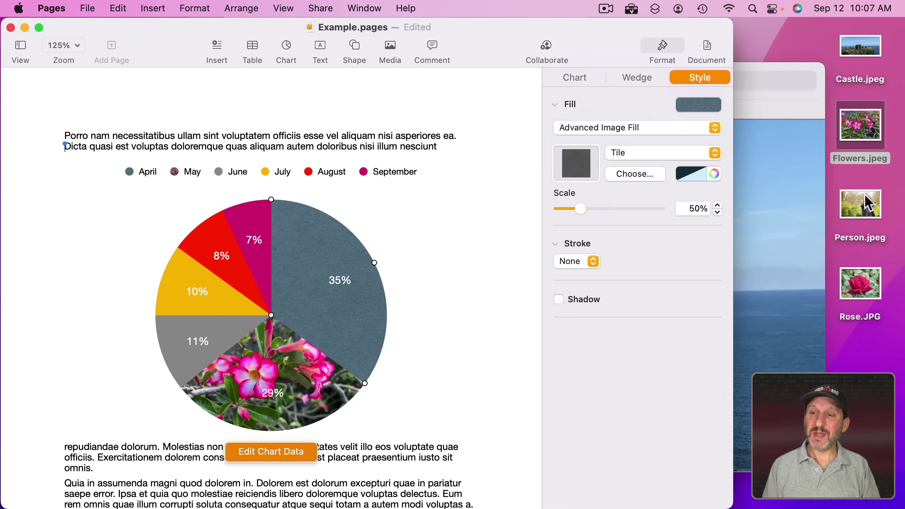
left_click_drag(860, 283, 580, 166)
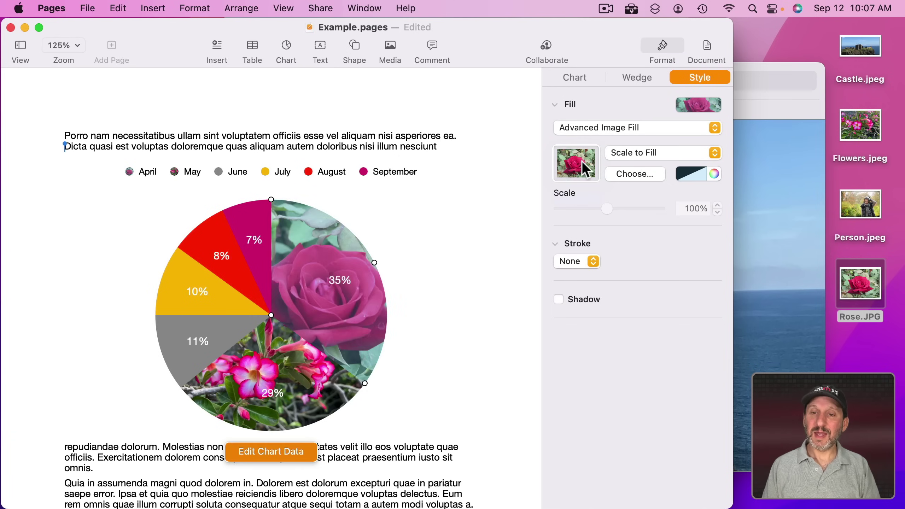
left_click(700, 177)
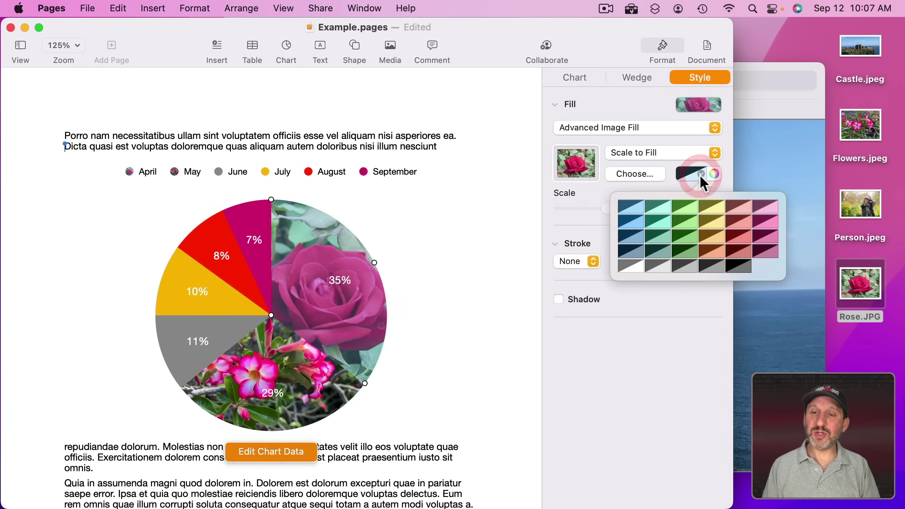
left_click(634, 224)
Give the 29% wedge an orange-tinted Rose.JPG advanced fill, then delete the pie chart.
left_click(262, 381)
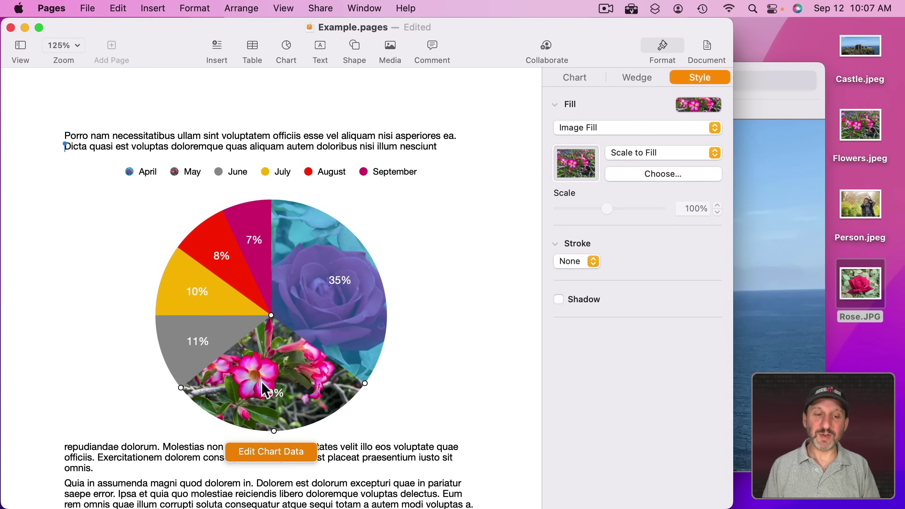
left_click(605, 128)
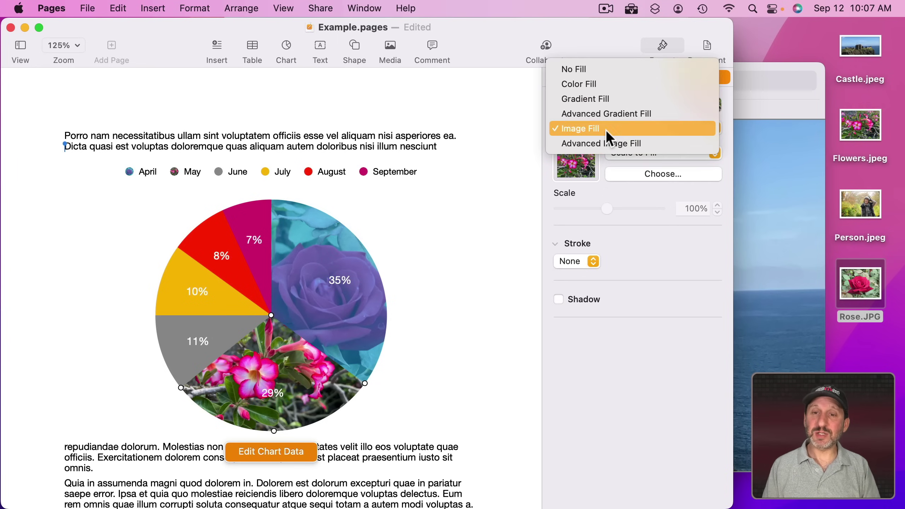
left_click(606, 143)
left_click_drag(863, 287, 584, 171)
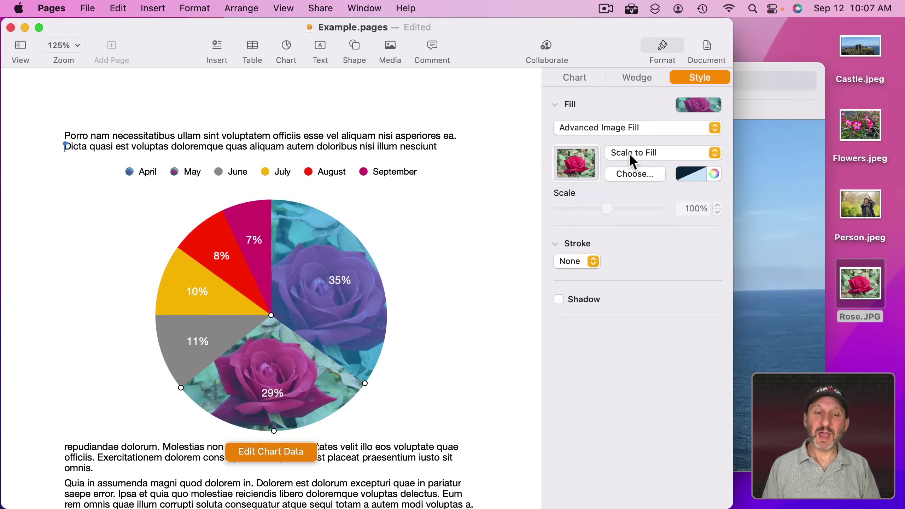
left_click(686, 179)
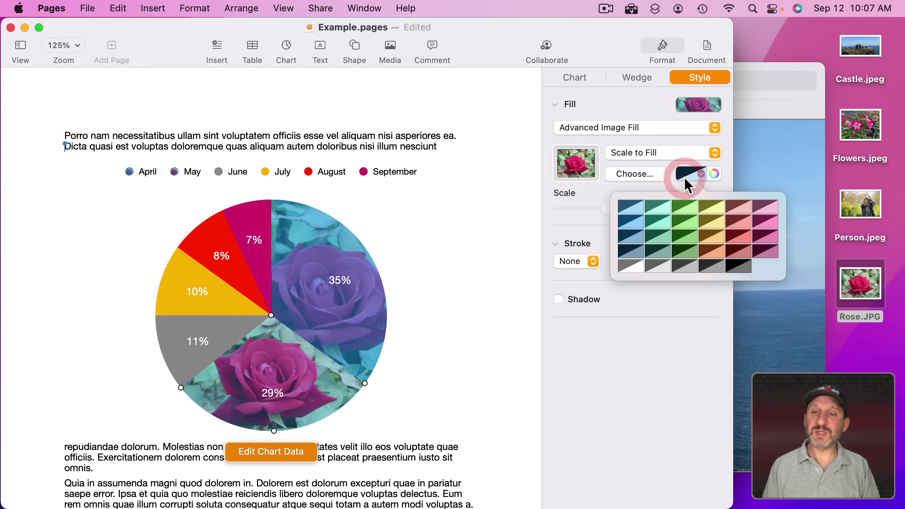
left_click(718, 240)
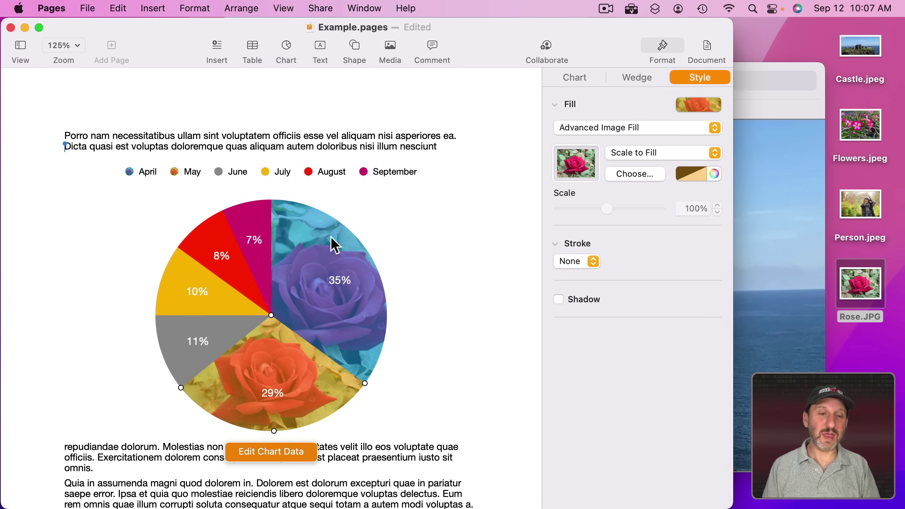
key("Delete")
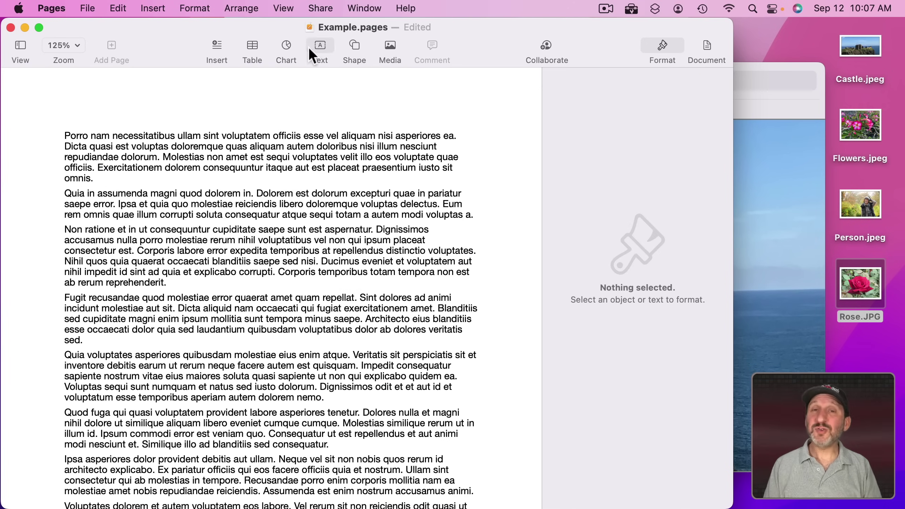
Insert a 2D column chart and select its green Region 2 bars.
left_click(287, 46)
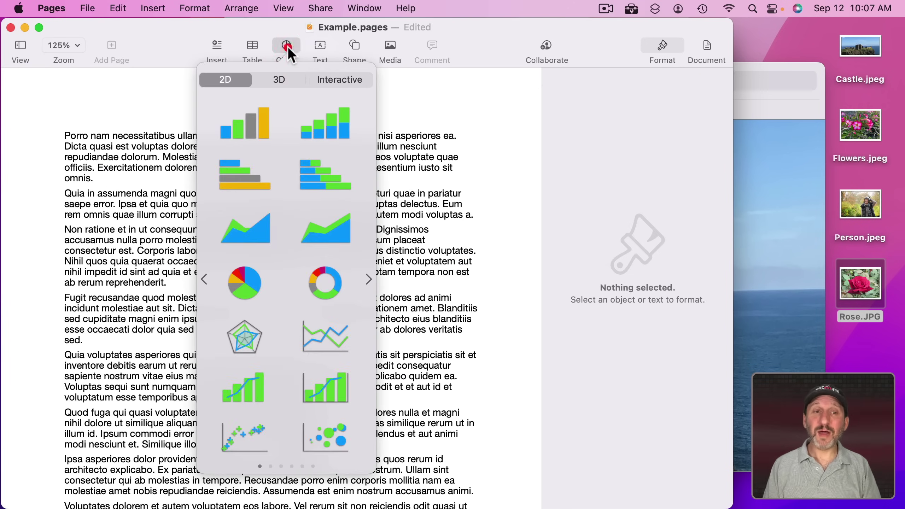
left_click(258, 132)
left_click(335, 310)
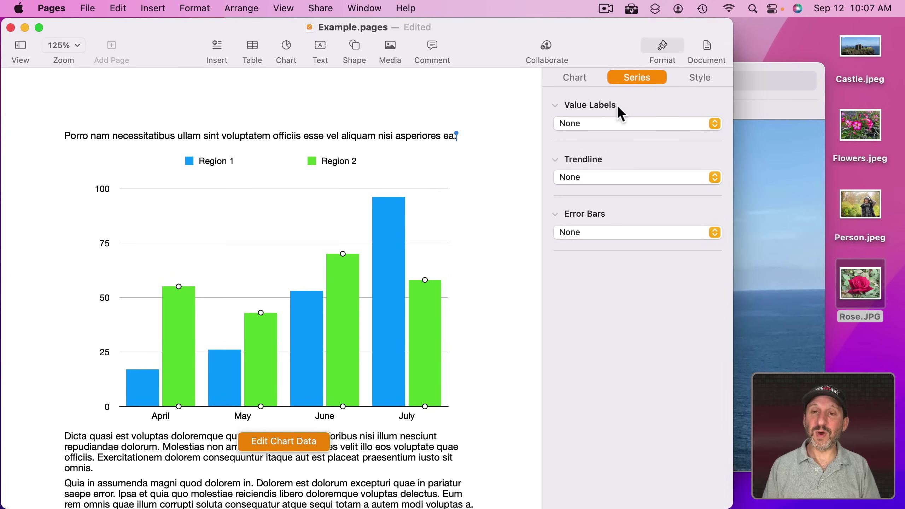
Fill the Region 2 bars with Flowers.jpeg as an Image Fill, then undo the chart.
left_click(696, 78)
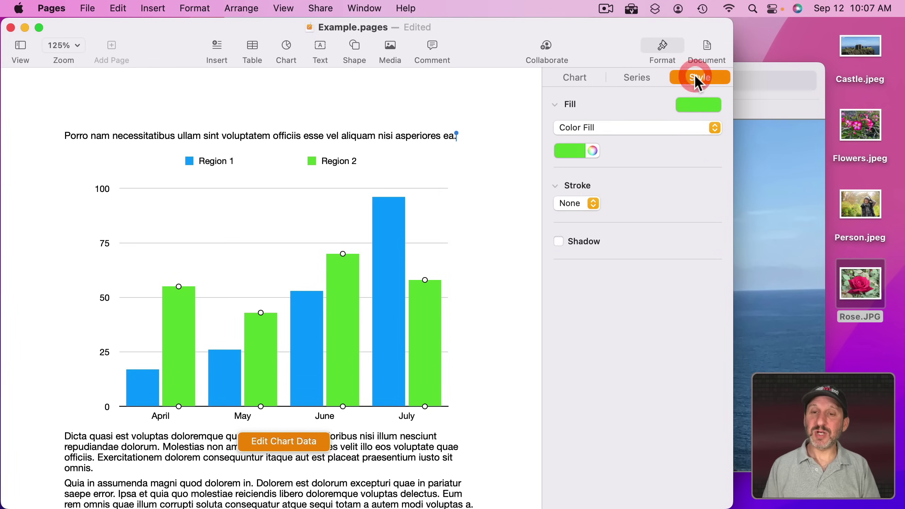
left_click(593, 136)
left_click(596, 173)
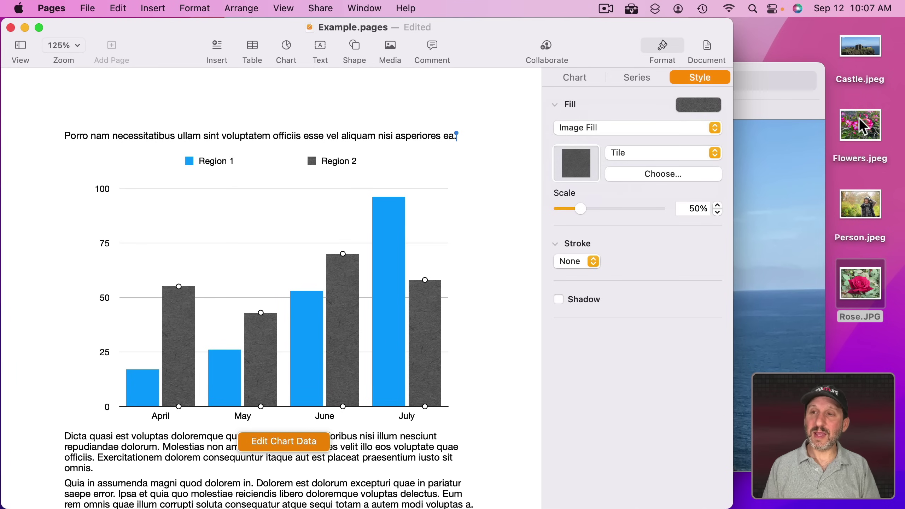
left_click_drag(858, 117, 575, 154)
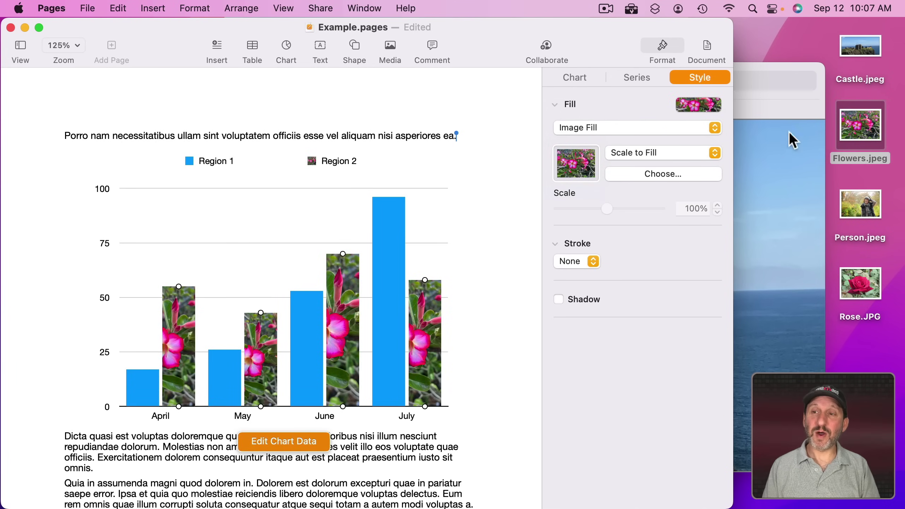
key("super+z")
left_click(286, 45)
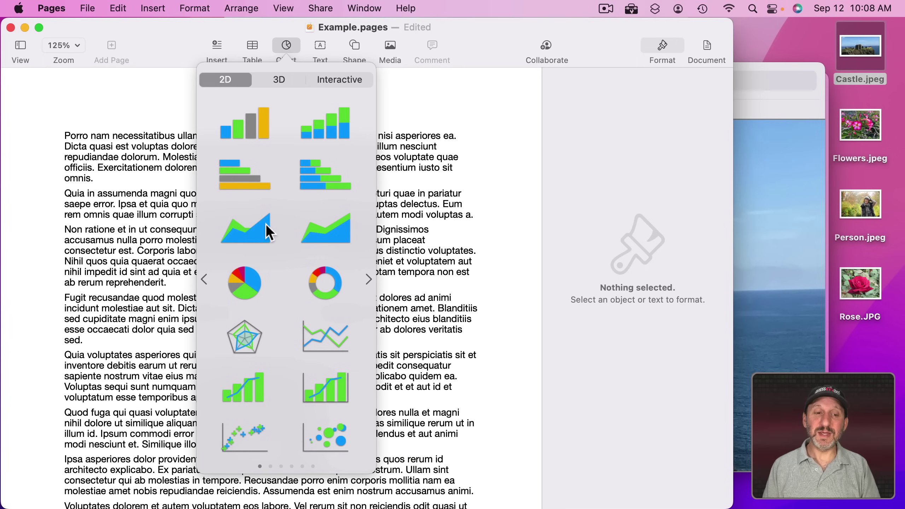
Insert a 2D area chart and give Region 2 an Image Fill of Flowers.jpeg.
left_click(269, 232)
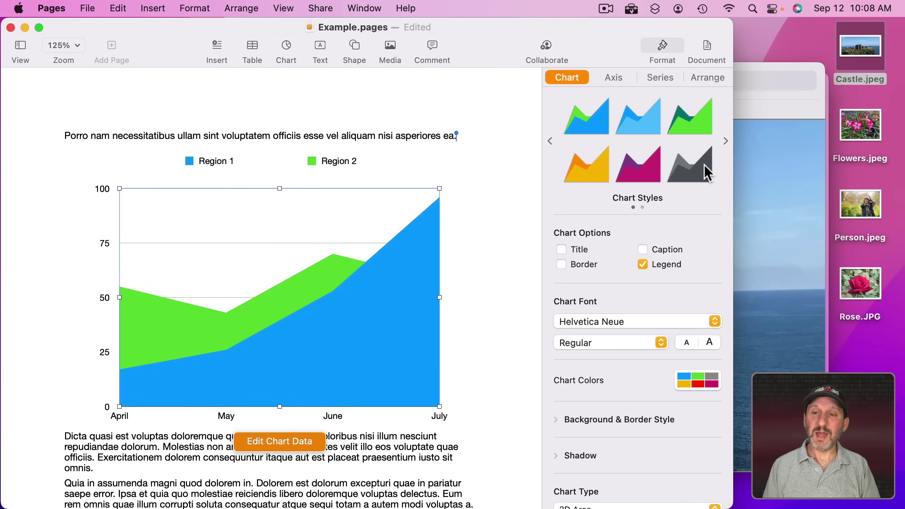
left_click(295, 257)
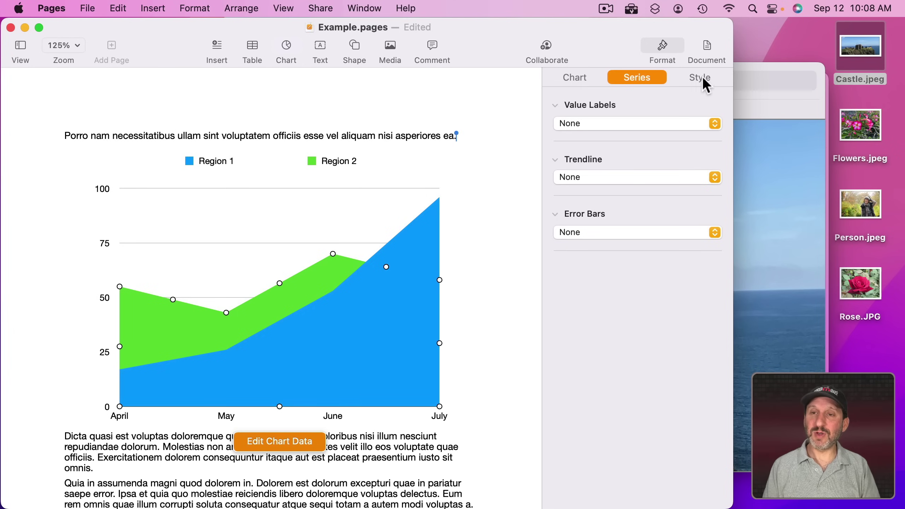
left_click(704, 81)
left_click(588, 186)
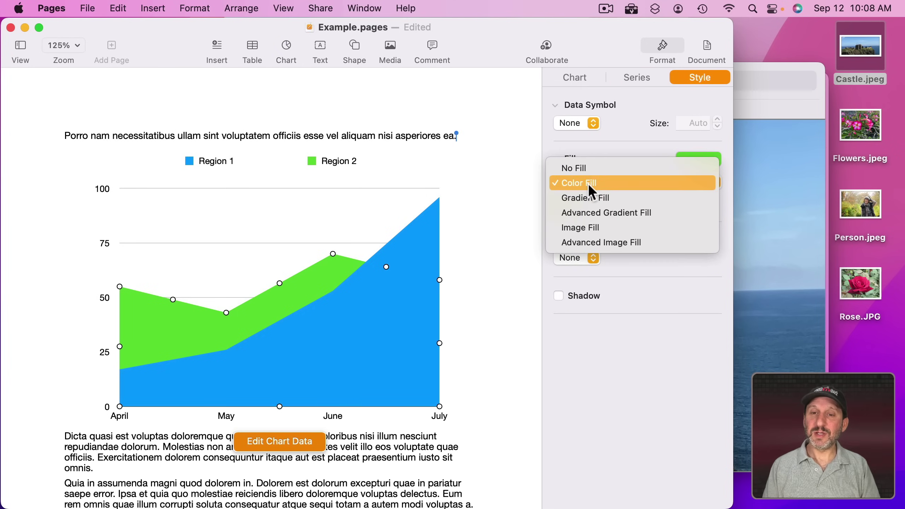
left_click(588, 224)
left_click_drag(862, 156, 584, 216)
Give the blue Region 1 area an Image Fill of Rose.JPG.
left_click(391, 313)
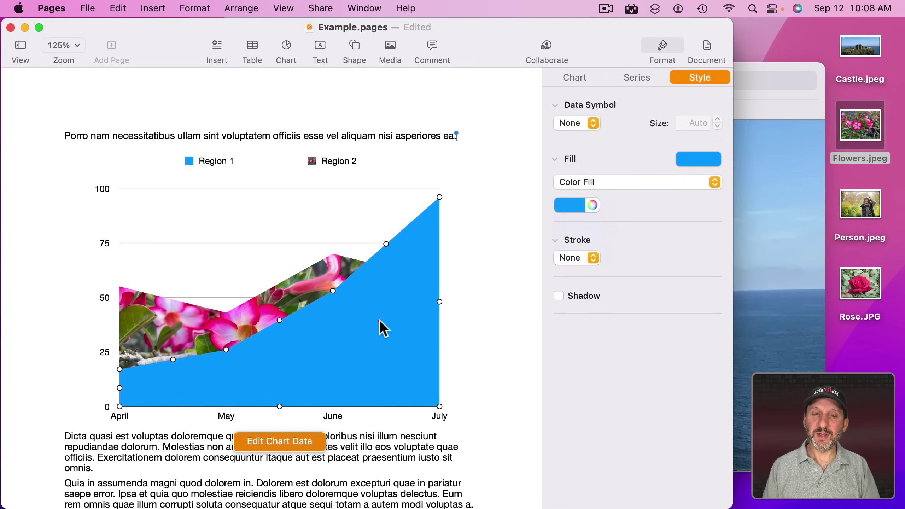
left_click(596, 182)
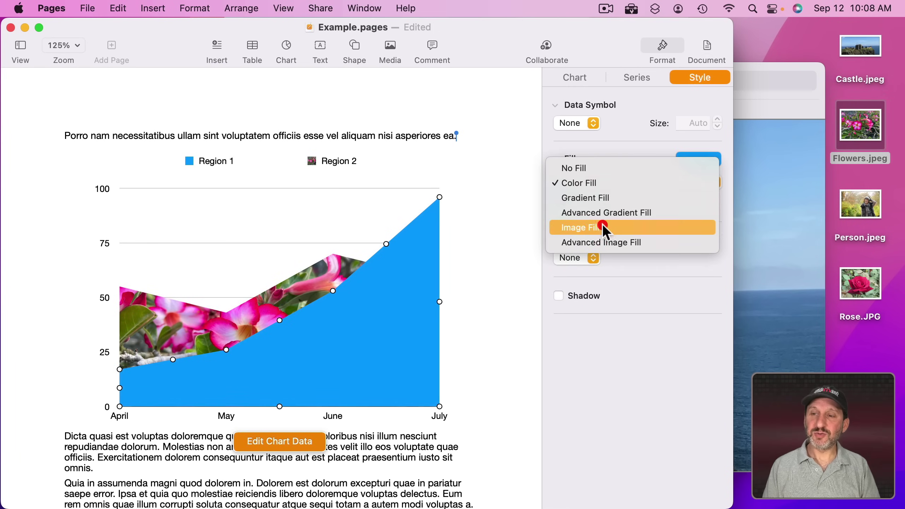
left_click(601, 225)
left_click_drag(842, 274, 577, 226)
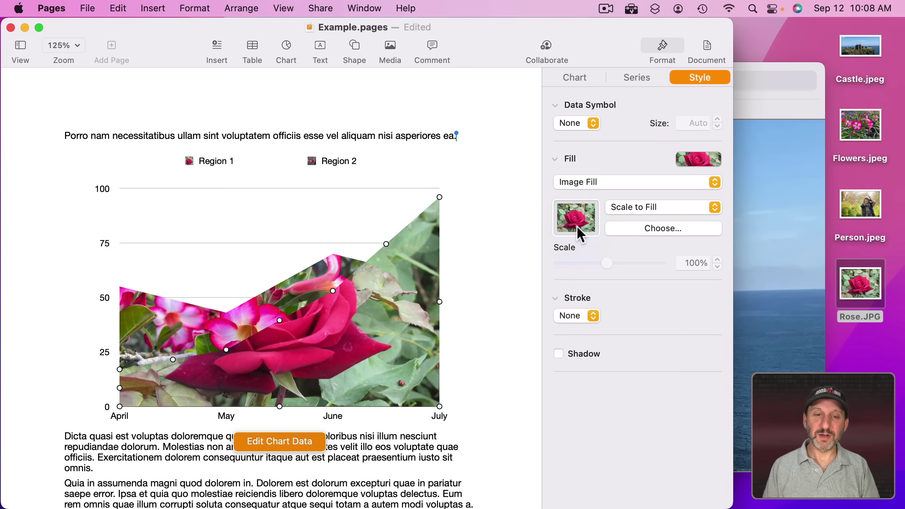
left_click(594, 182)
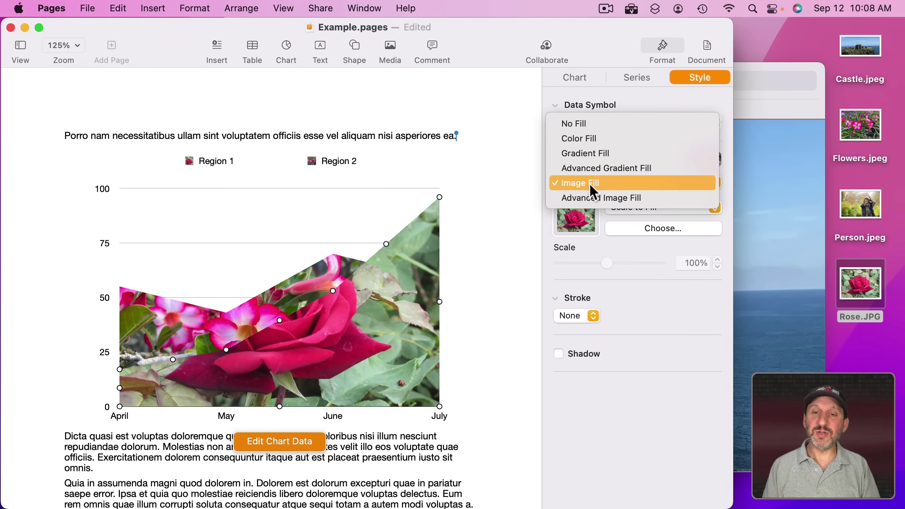
left_click(463, 265)
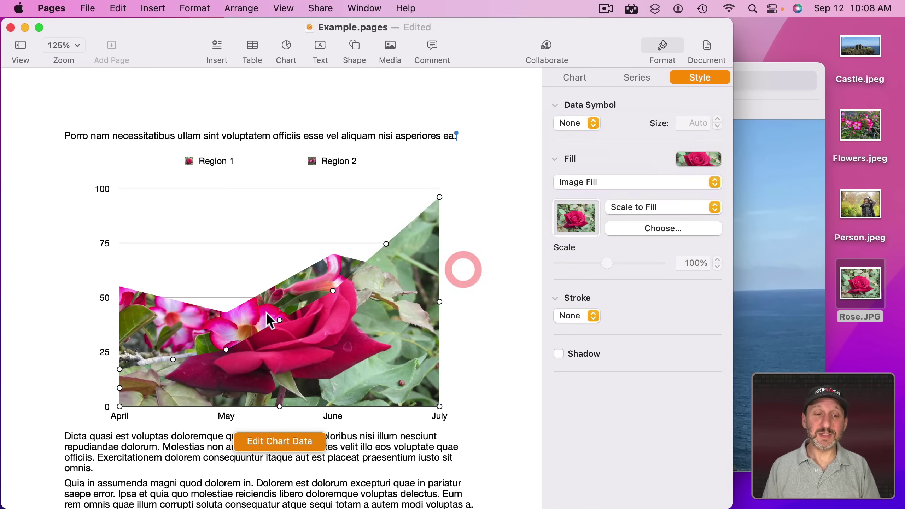